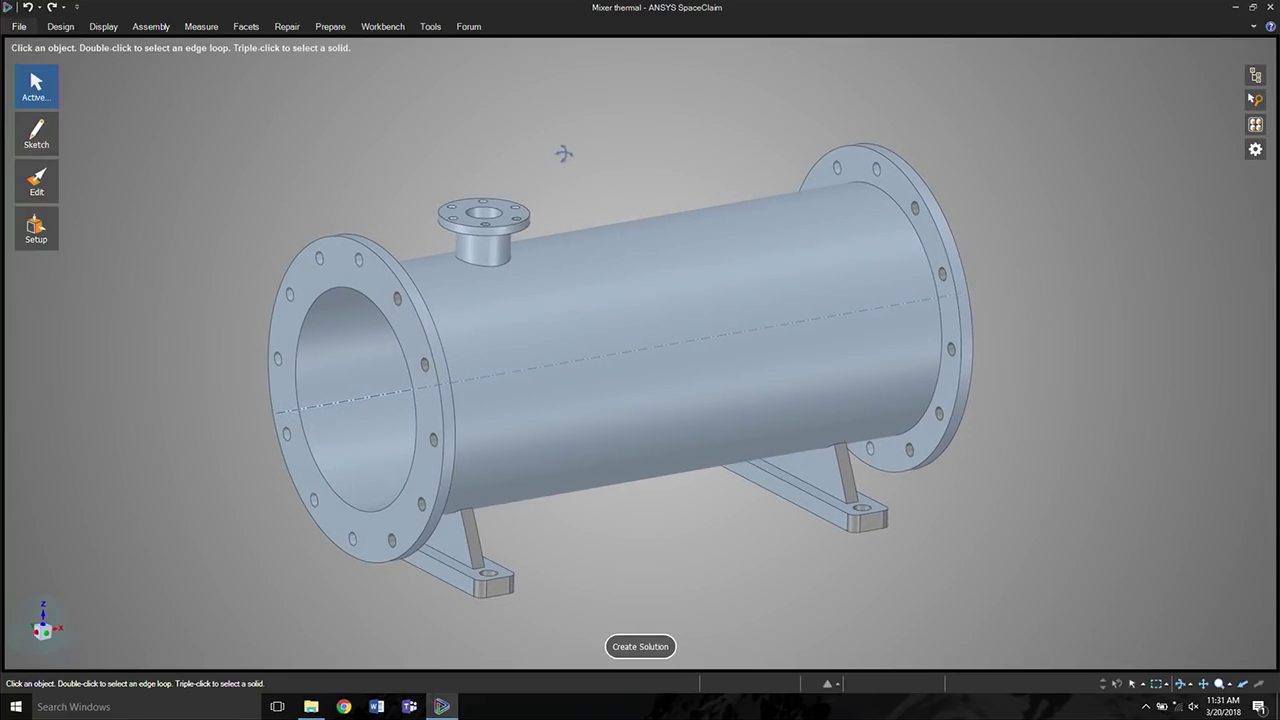
# Step: Create a fluid flow solution using Water (Room Temperature) with a fluid volume for internal flow
pyautogui.click(631, 647)
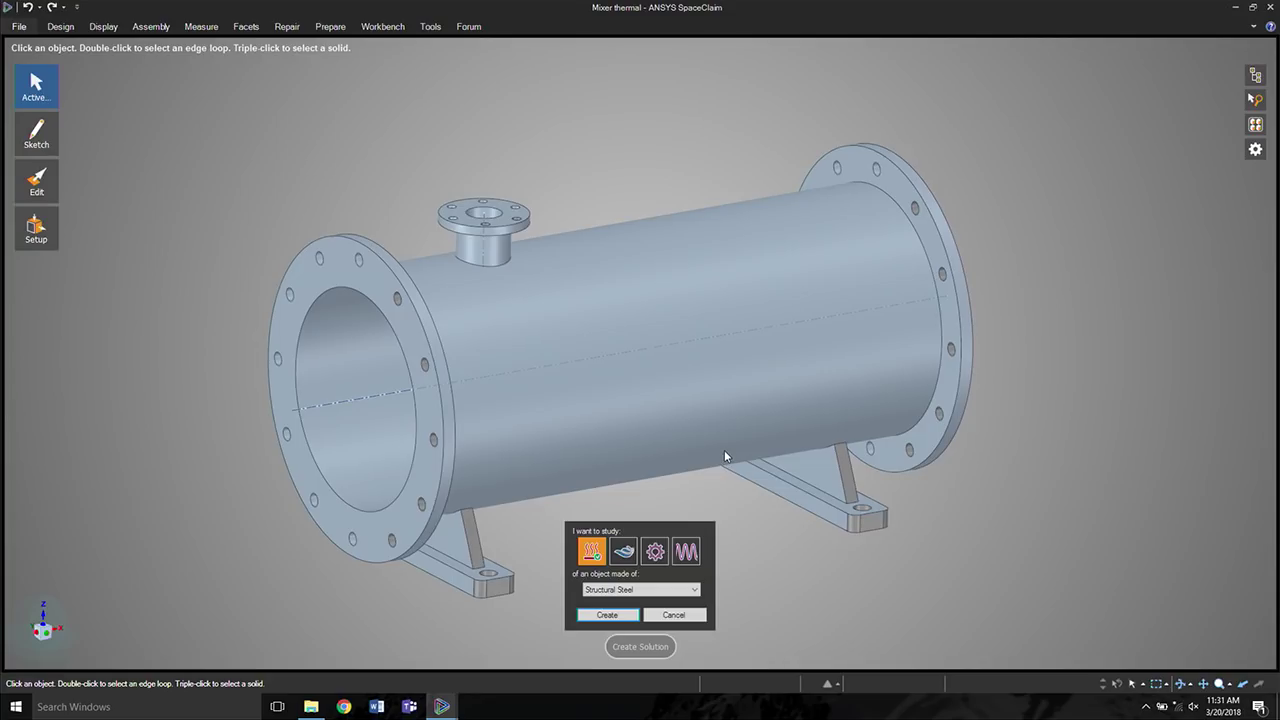
pyautogui.click(623, 551)
pyautogui.click(626, 556)
pyautogui.click(612, 577)
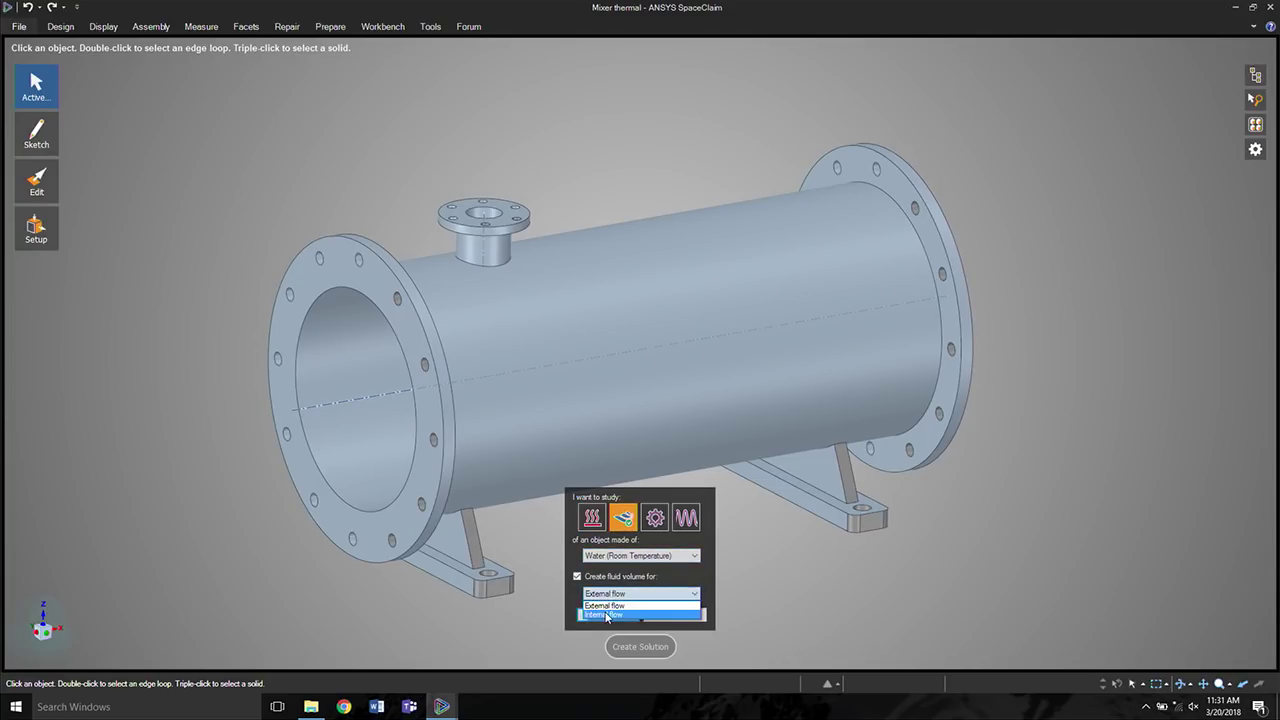
pyautogui.click(606, 616)
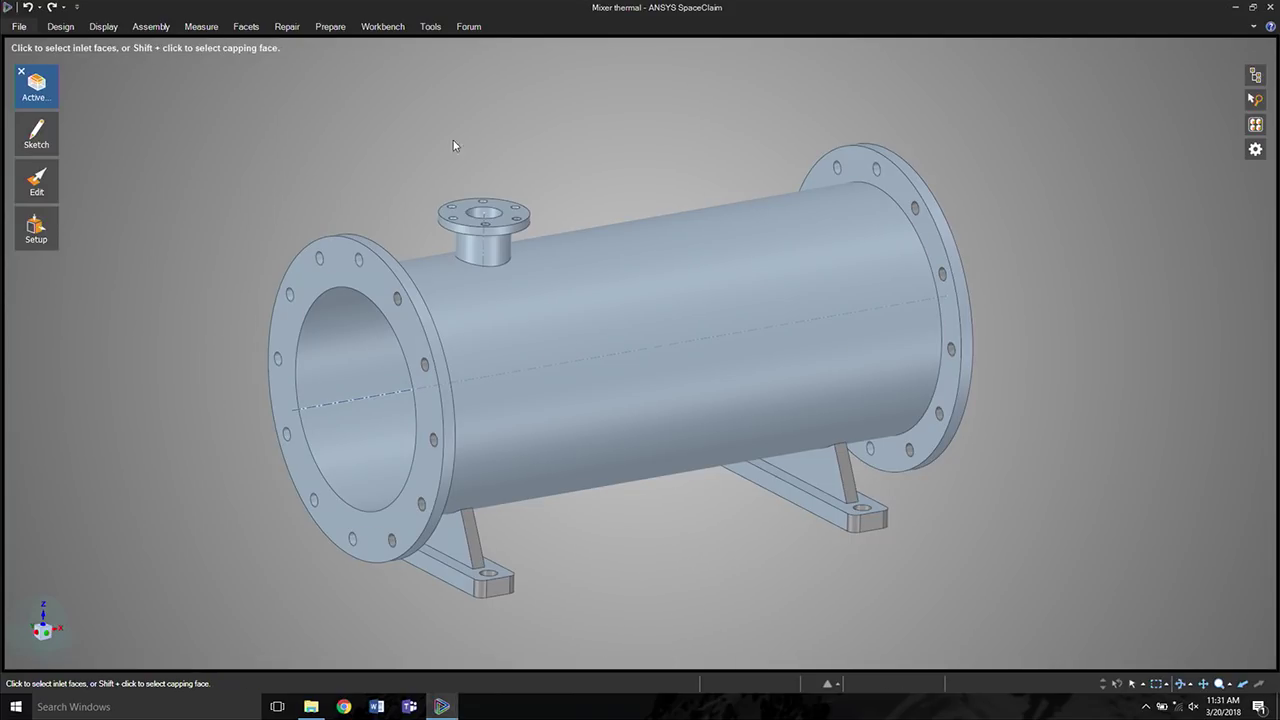
# Step: Define the small upper flange face and the near large flange face as inlets, and the far large flange face as the flow exit
pyautogui.click(498, 217)
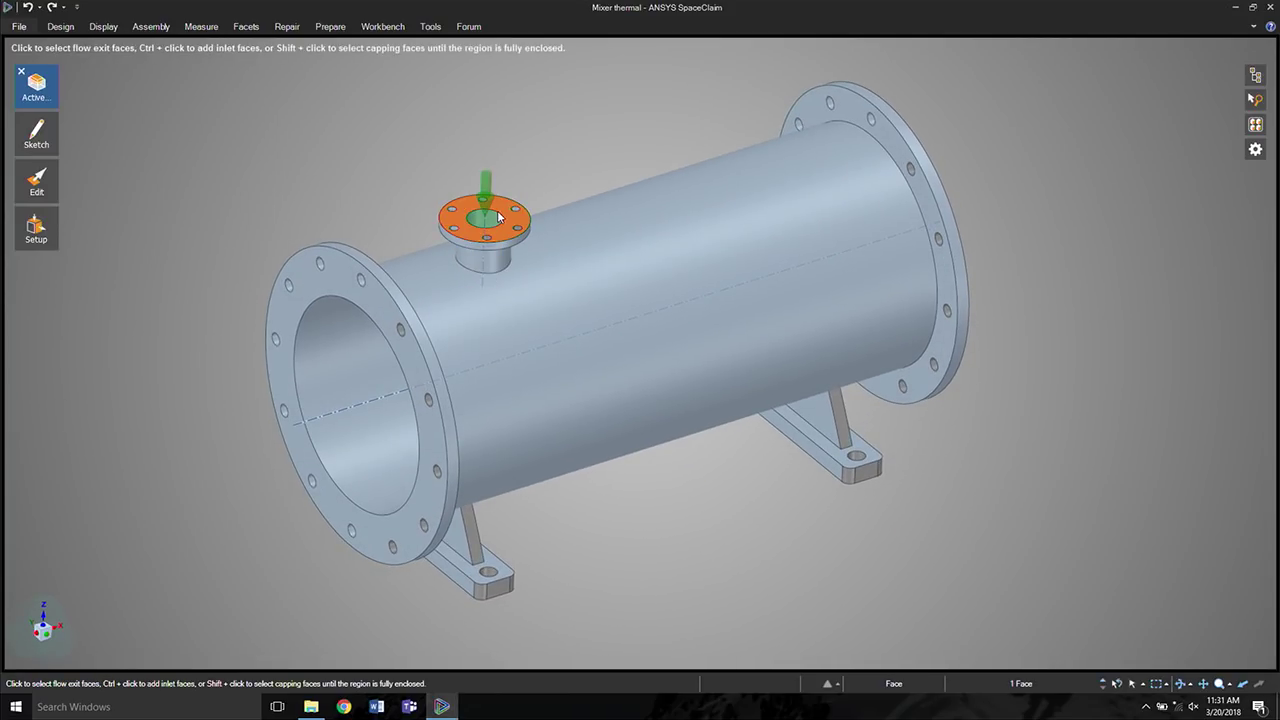
pyautogui.click(337, 292)
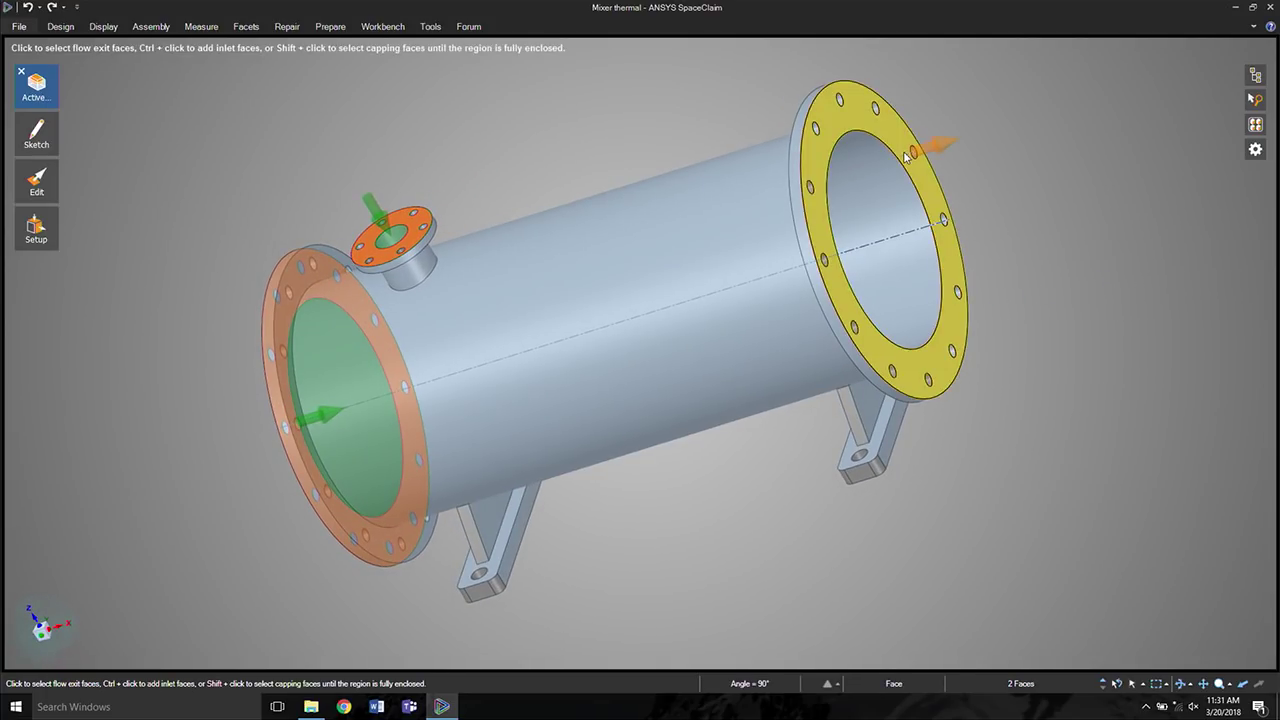
pyautogui.click(893, 148)
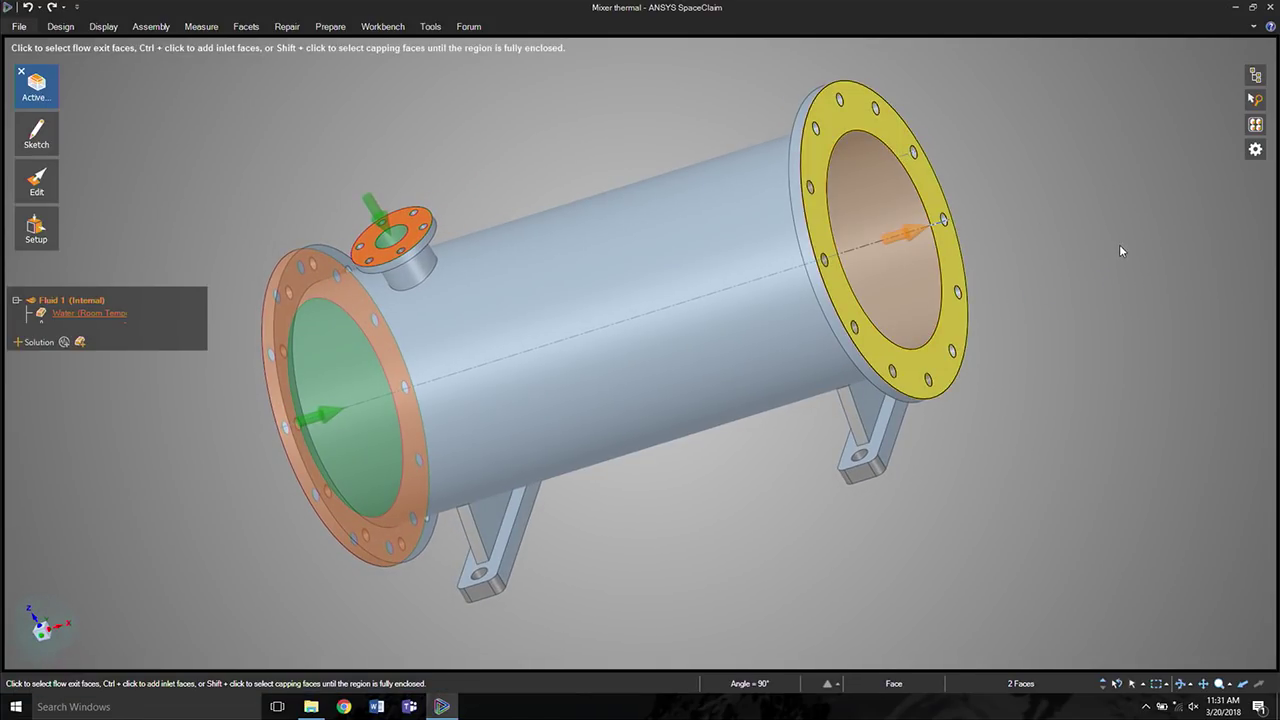
# Step: Switch the velocity results legend to continuous, smoothly blended colours
pyautogui.moveTo(1077, 213); pyautogui.dragTo(1131, 354, button='middle')
pyautogui.click(1230, 652)
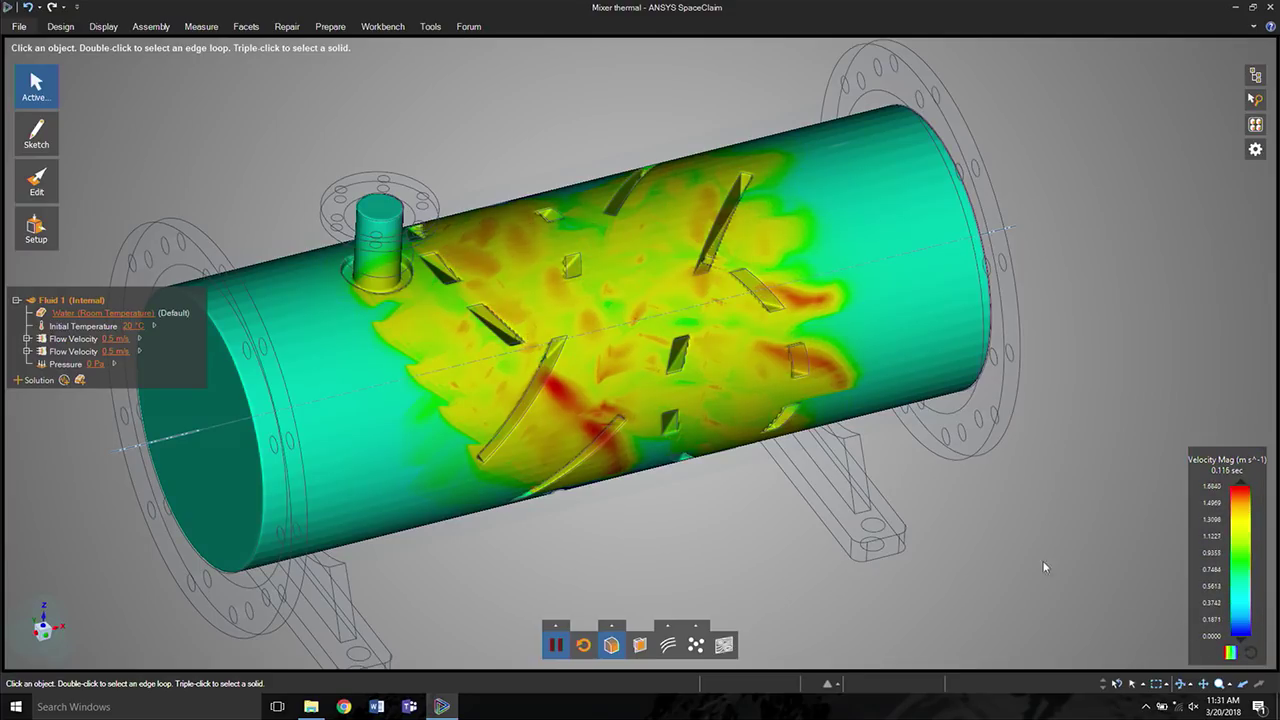
pyautogui.keyDown('ctrl'); pyautogui.moveTo(1021, 555); pyautogui.dragTo(1070, 505, button='middle'); pyautogui.keyUp('ctrl')
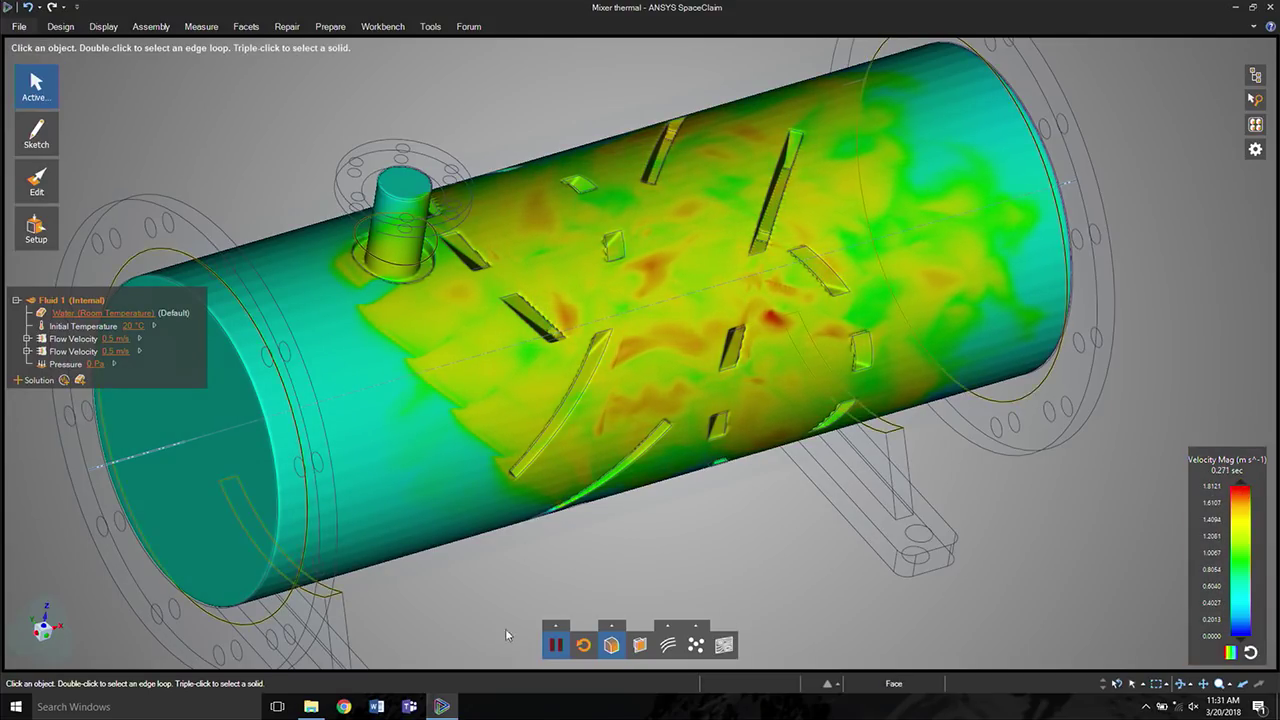
# Step: Cut the velocity results with a cross-section view and set the rendering method to Surface
pyautogui.click(641, 646)
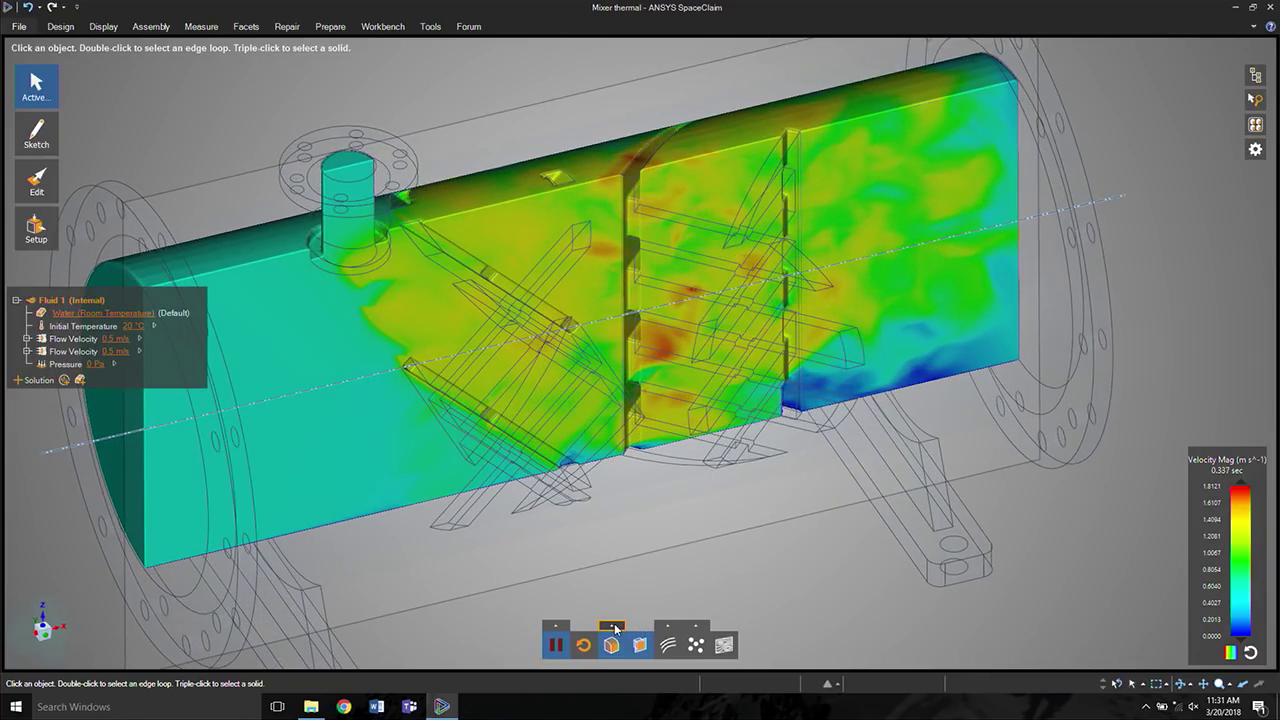
pyautogui.click(614, 627)
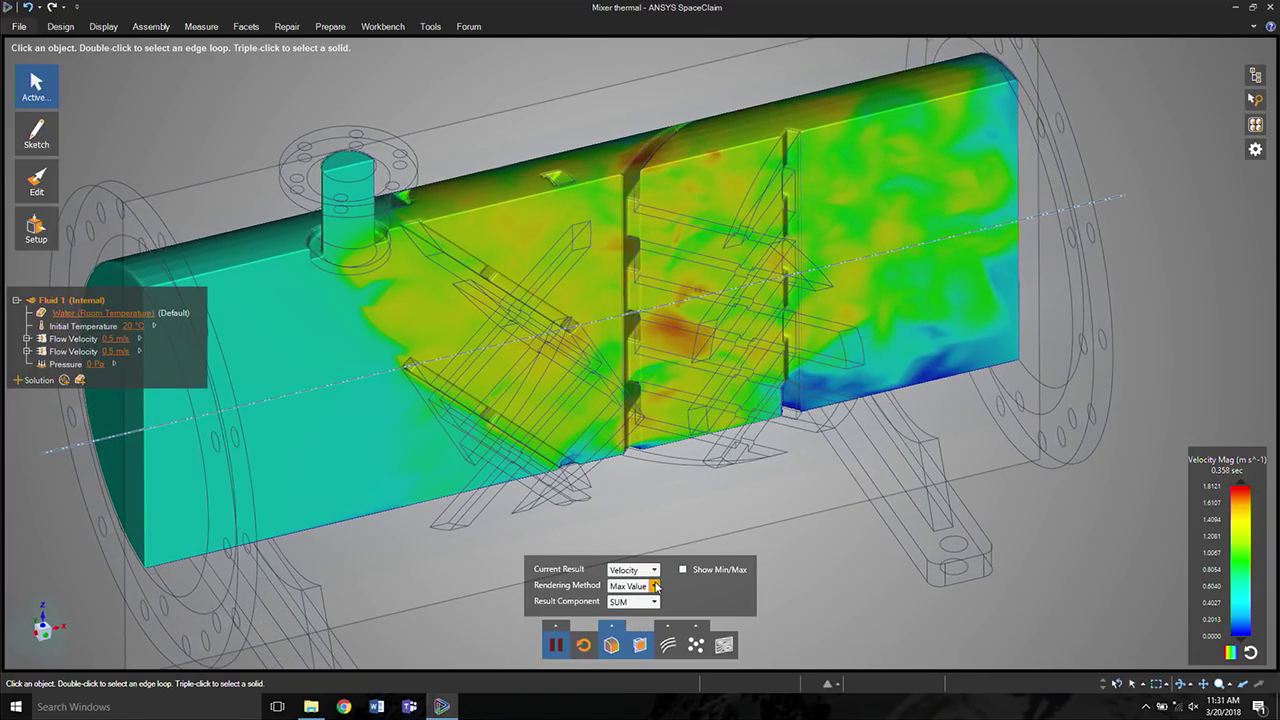
pyautogui.click(655, 586)
pyautogui.click(646, 605)
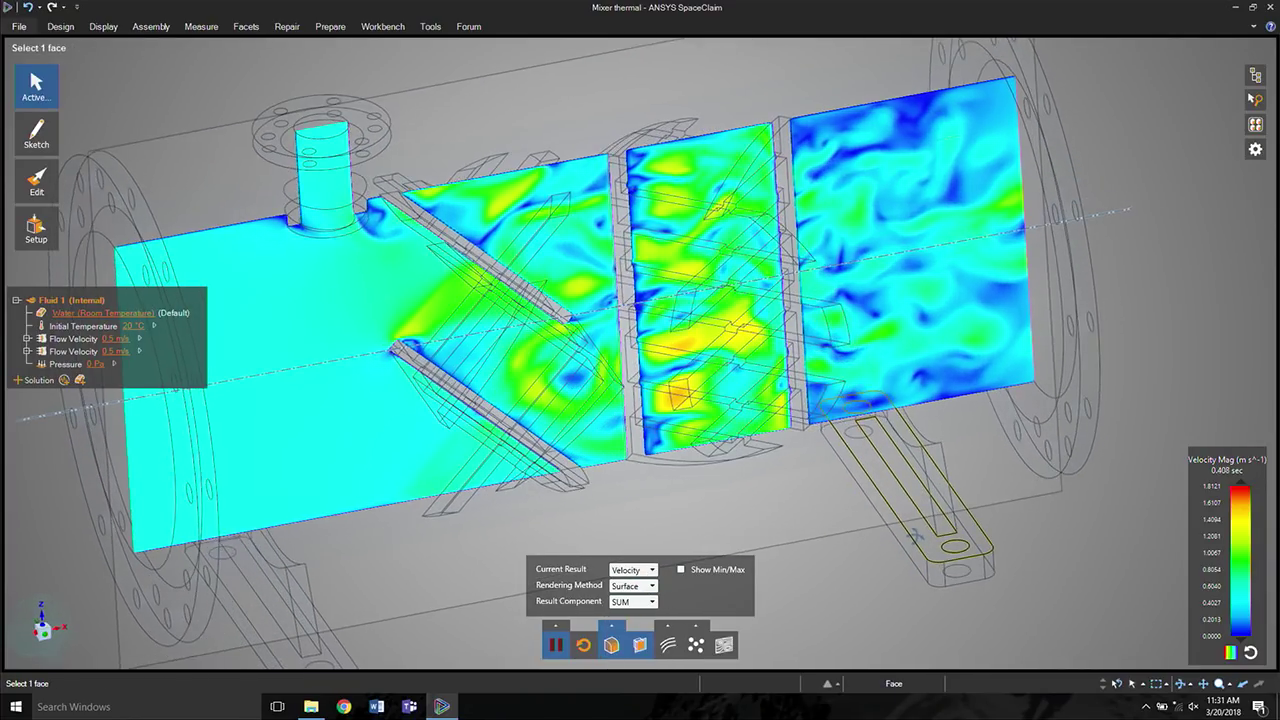
# Step: Reposition the cross-section plane sideways through the mixer to inspect the velocity field between the baffles
pyautogui.click(866, 533)
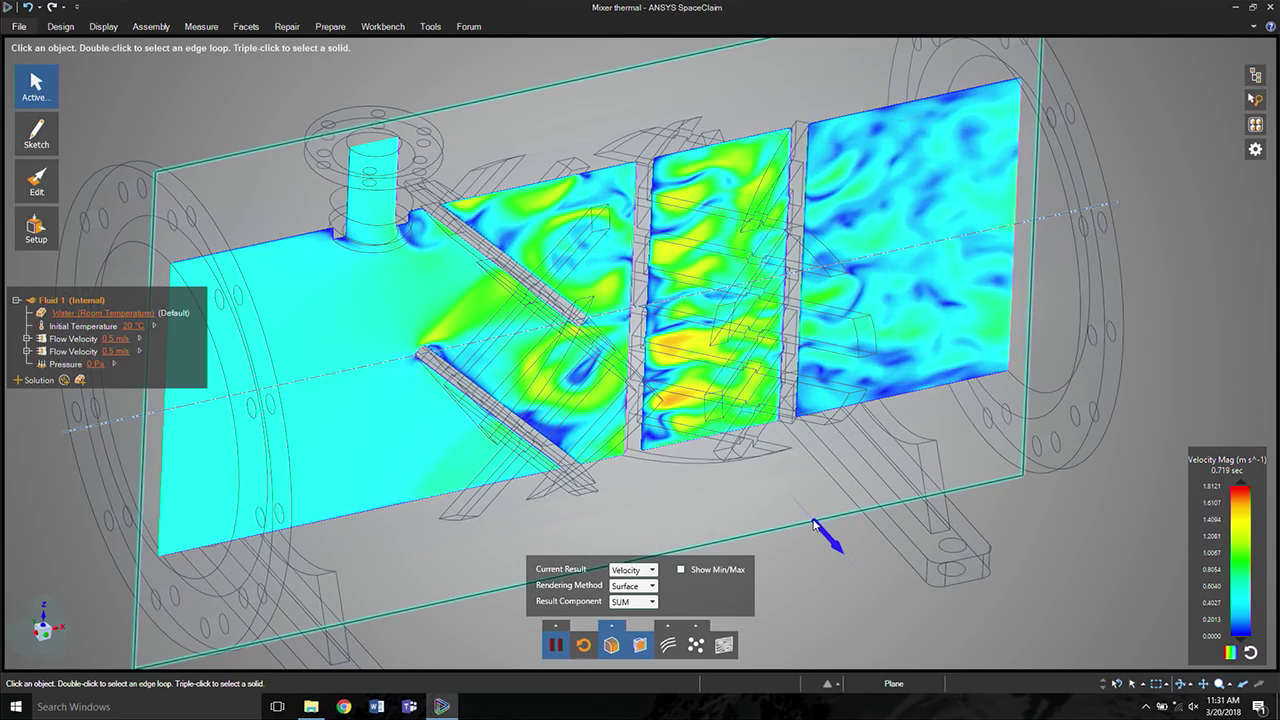
pyautogui.moveTo(815, 524)
pyautogui.mouseDown()
pyautogui.moveTo(878, 578)
pyautogui.moveTo(900, 560)
pyautogui.moveTo(820, 507)
pyautogui.moveTo(838, 515)
pyautogui.mouseUp()
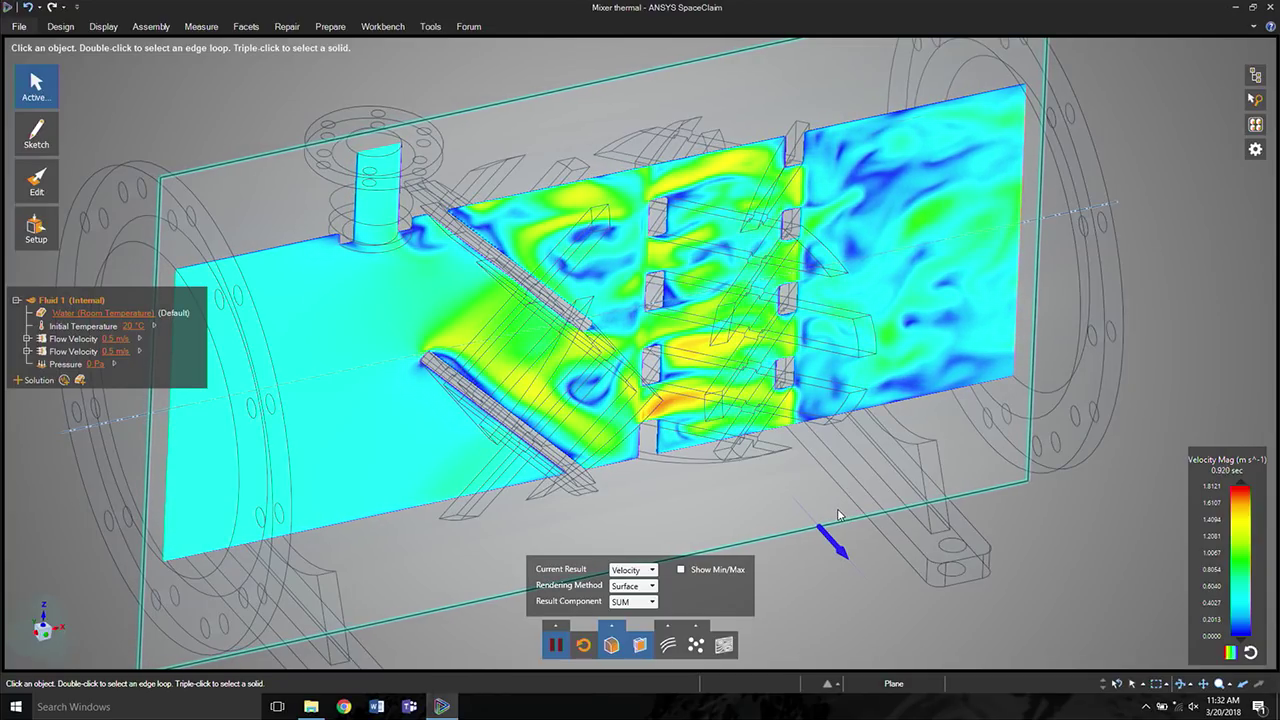
pyautogui.moveTo(838, 514)
pyautogui.mouseDown()
pyautogui.moveTo(776, 548)
pyautogui.moveTo(822, 505)
pyautogui.moveTo(833, 514)
pyautogui.mouseUp()
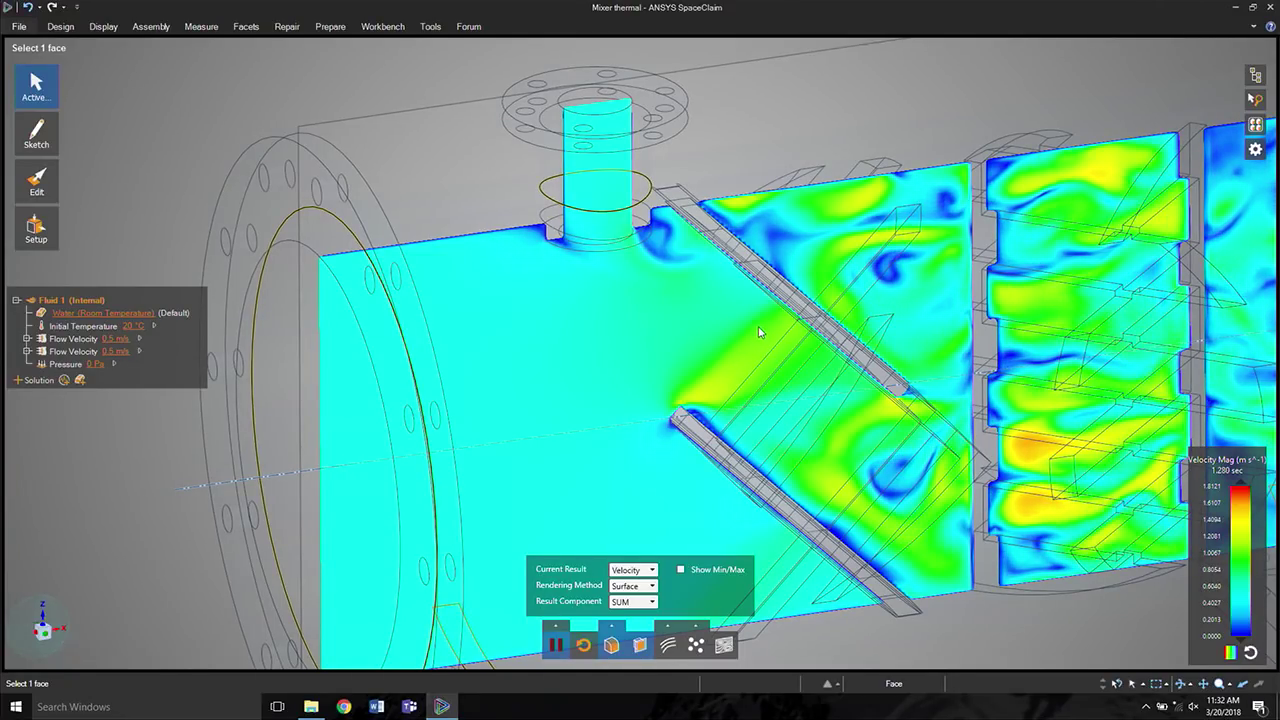
# Step: Set the flow velocity of the small upper inlet to 2 m/s
pyautogui.moveTo(759, 327)
pyautogui.mouseDown(button='middle')
pyautogui.moveTo(746, 314)
pyautogui.moveTo(758, 336)
pyautogui.mouseUp(button='middle')
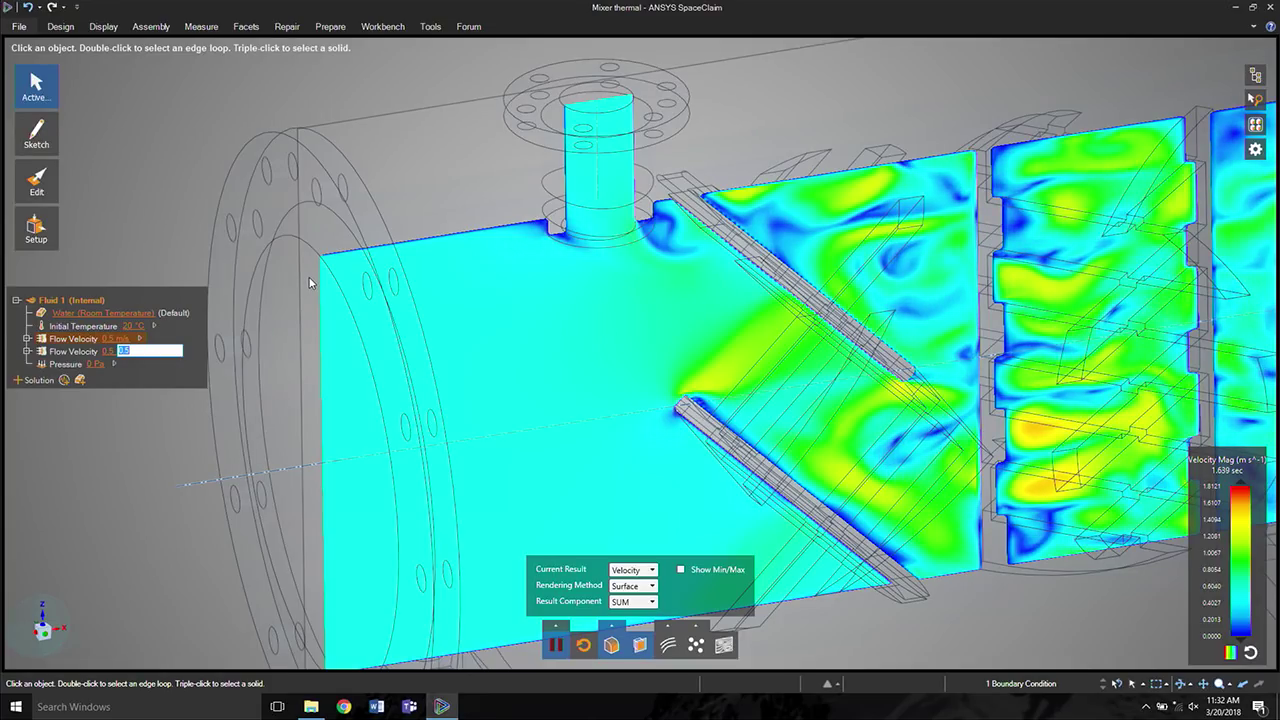
pyautogui.write('2')
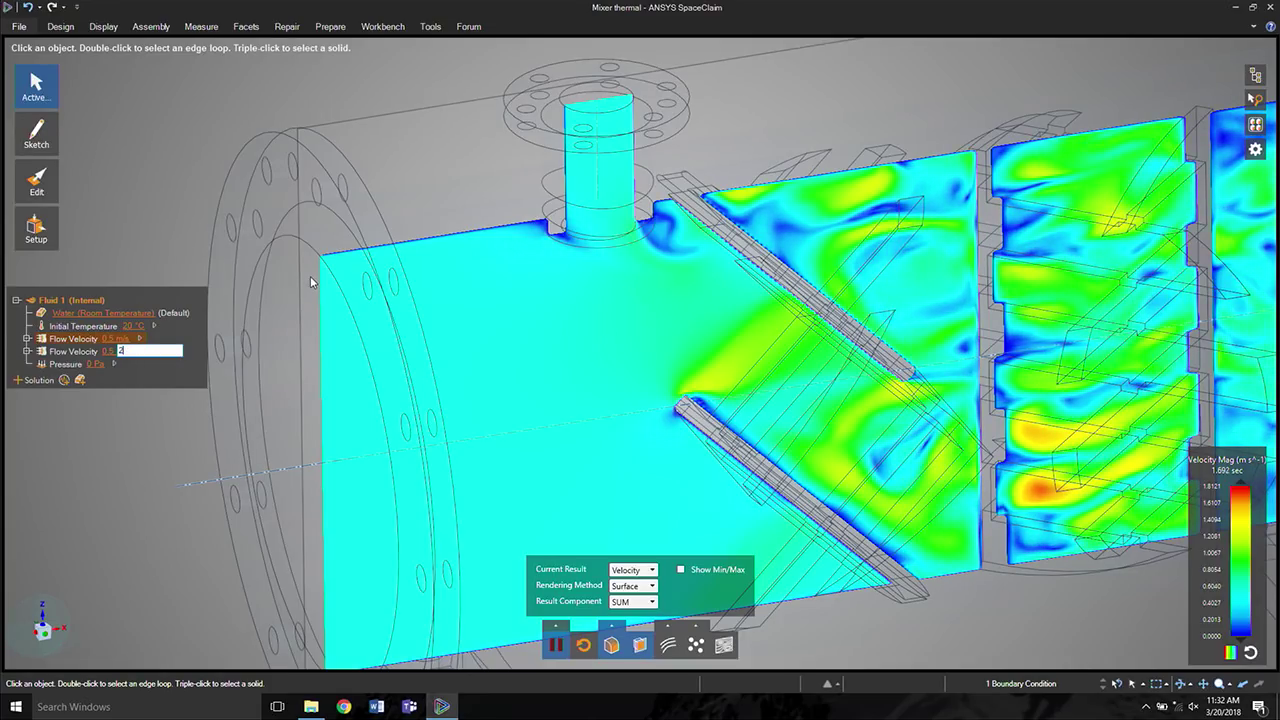
pyautogui.press('Return')
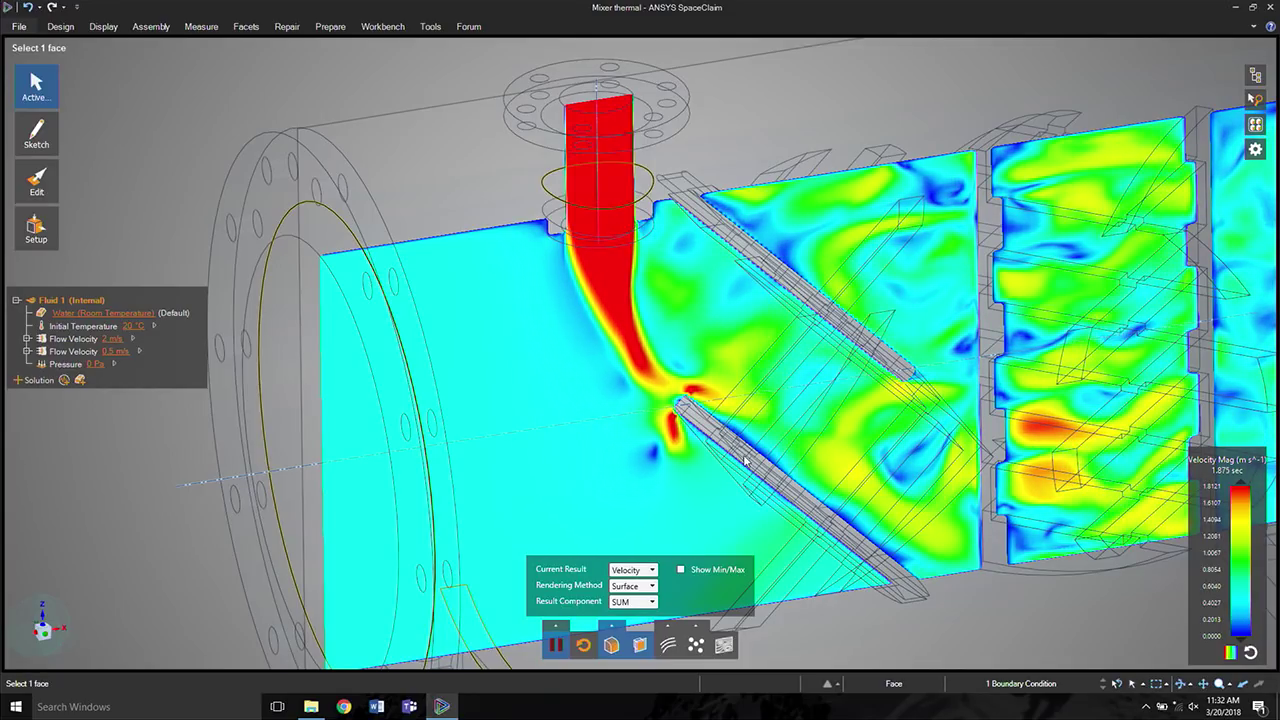
# Step: Make all hidden objects of the mixer model visible again
pyautogui.moveTo(716, 311); pyautogui.dragTo(753, 363, button='middle')
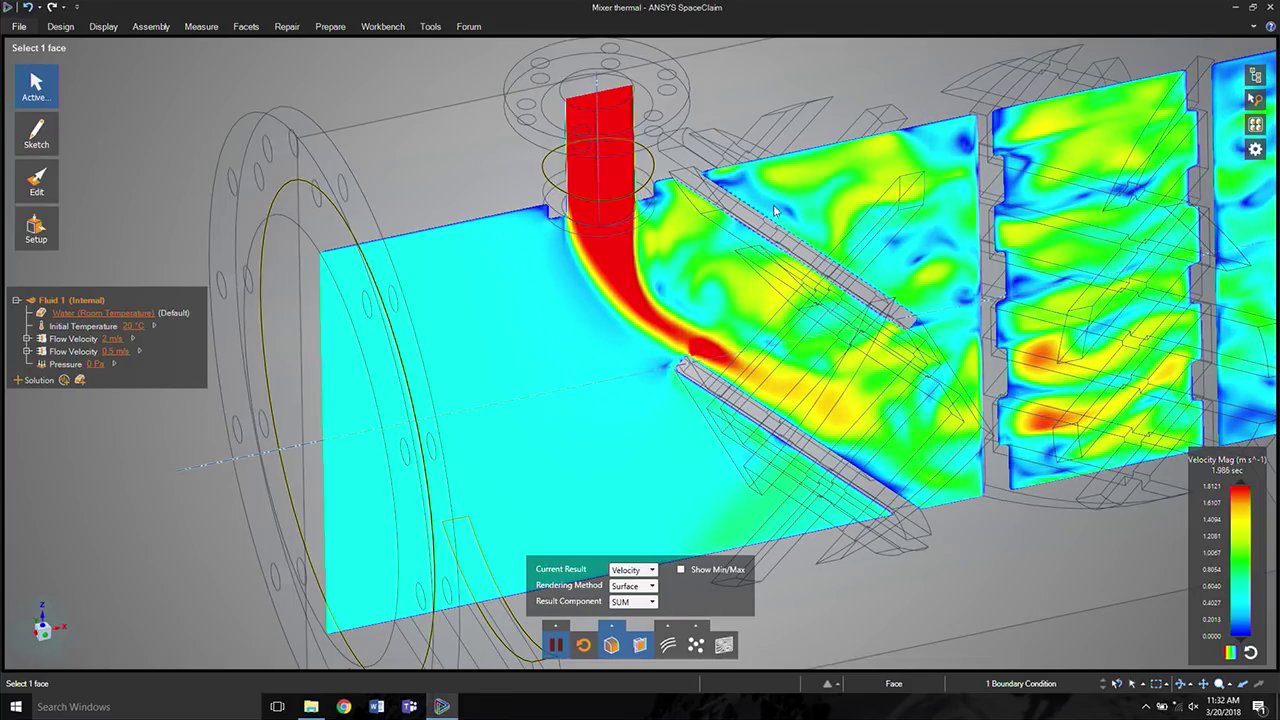
pyautogui.moveTo(659, 253); pyautogui.dragTo(676, 242, button='middle')
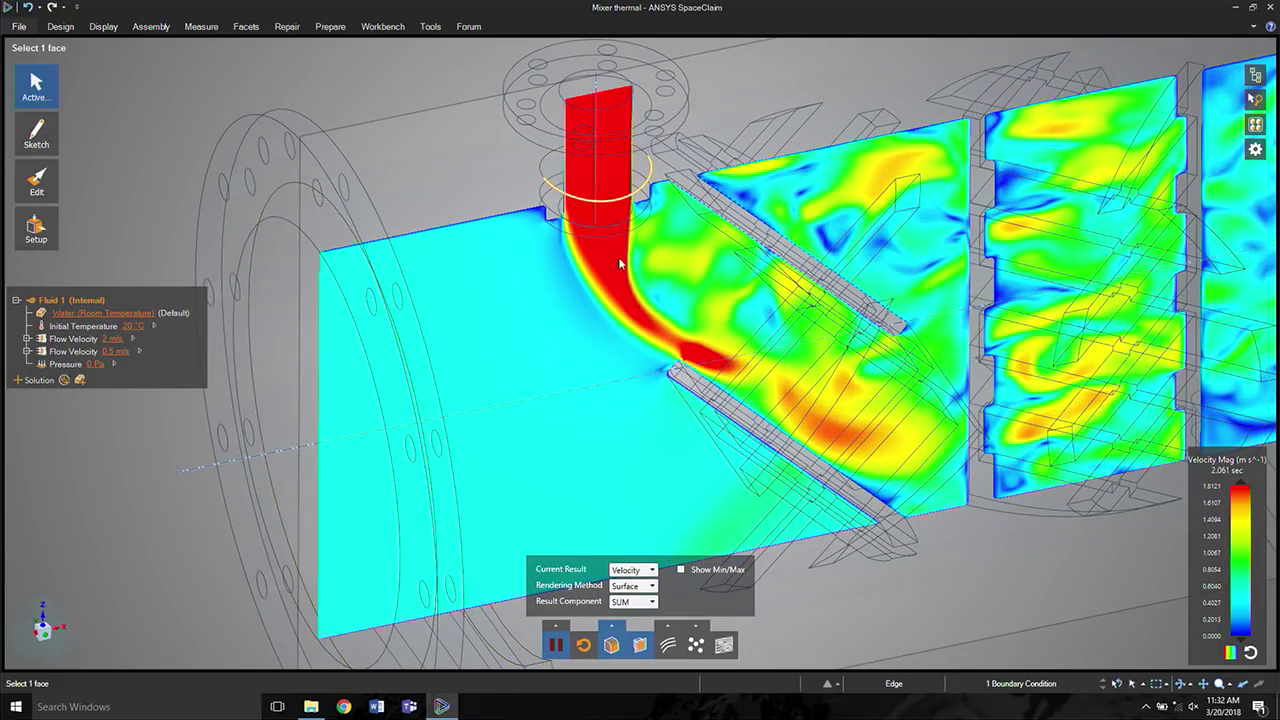
pyautogui.scroll(-3, 537, 291)
pyautogui.keyDown('shift'); pyautogui.moveTo(537, 291); pyautogui.dragTo(479, 326, button='middle'); pyautogui.keyUp('shift')
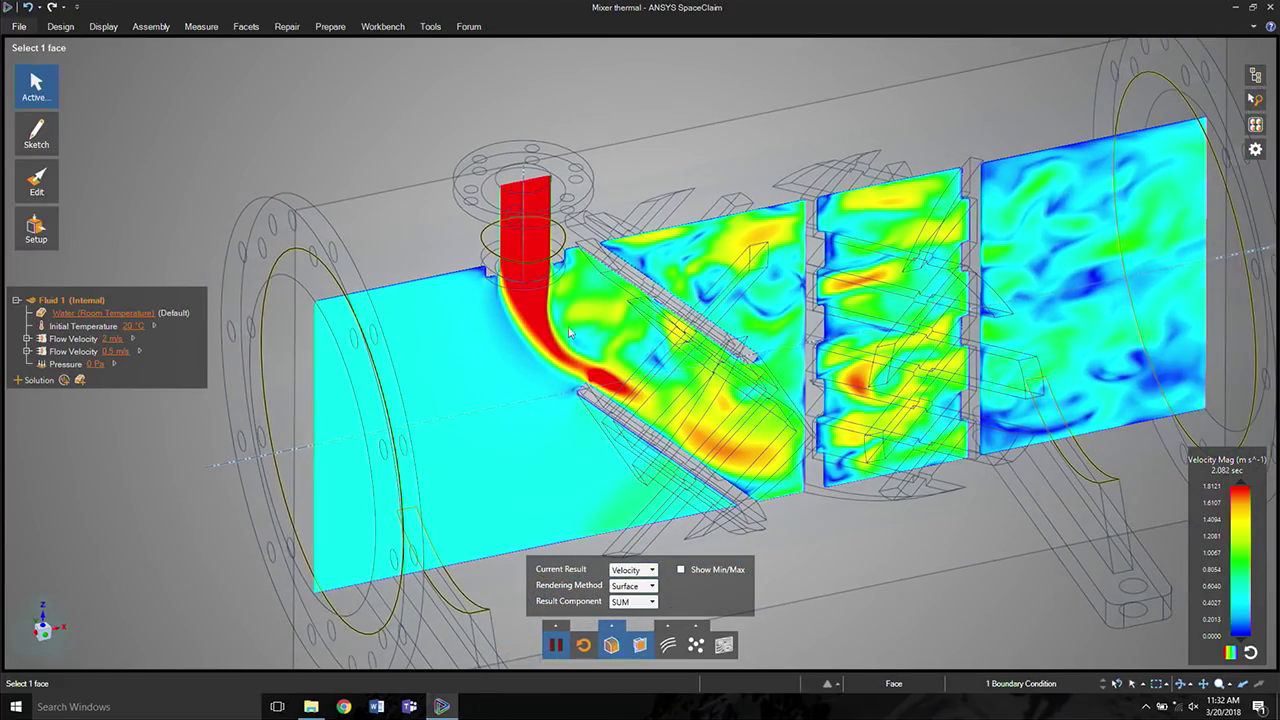
pyautogui.rightClick(560, 170)
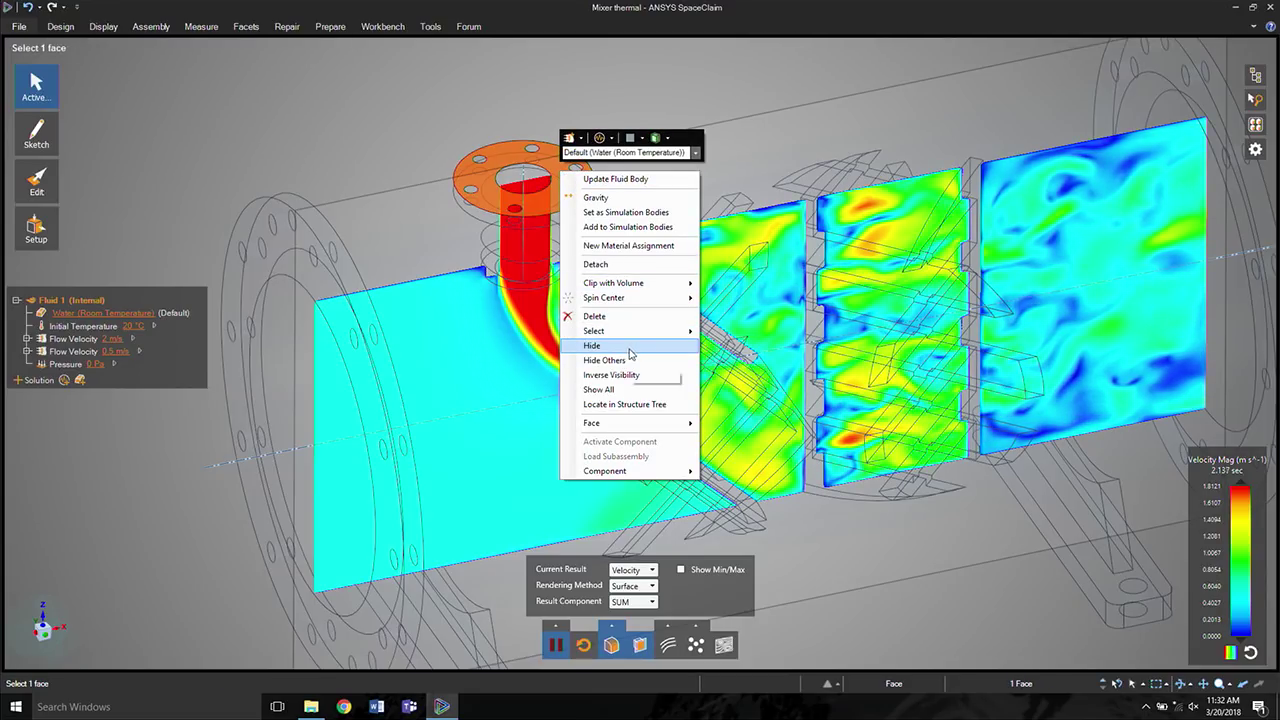
pyautogui.click(603, 392)
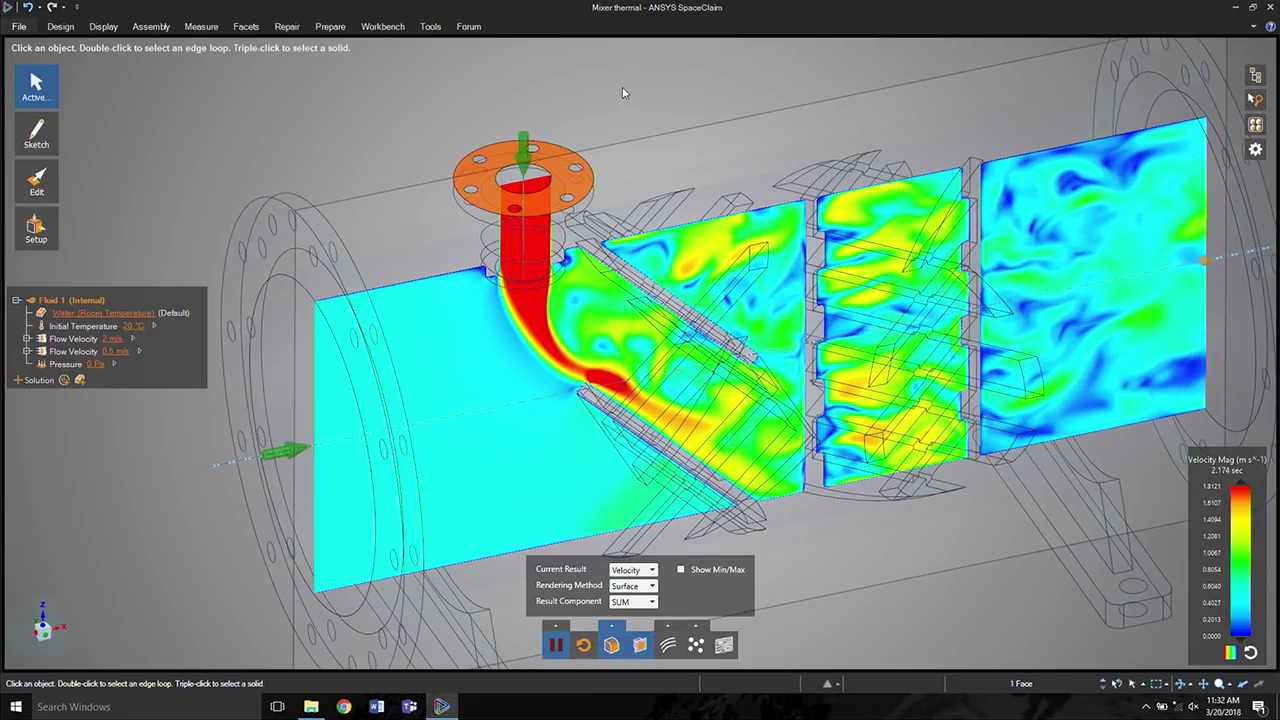
# Step: Add a temperature boundary condition of 100 °C to the fluid face at the small upper inlet
pyautogui.click(538, 181)
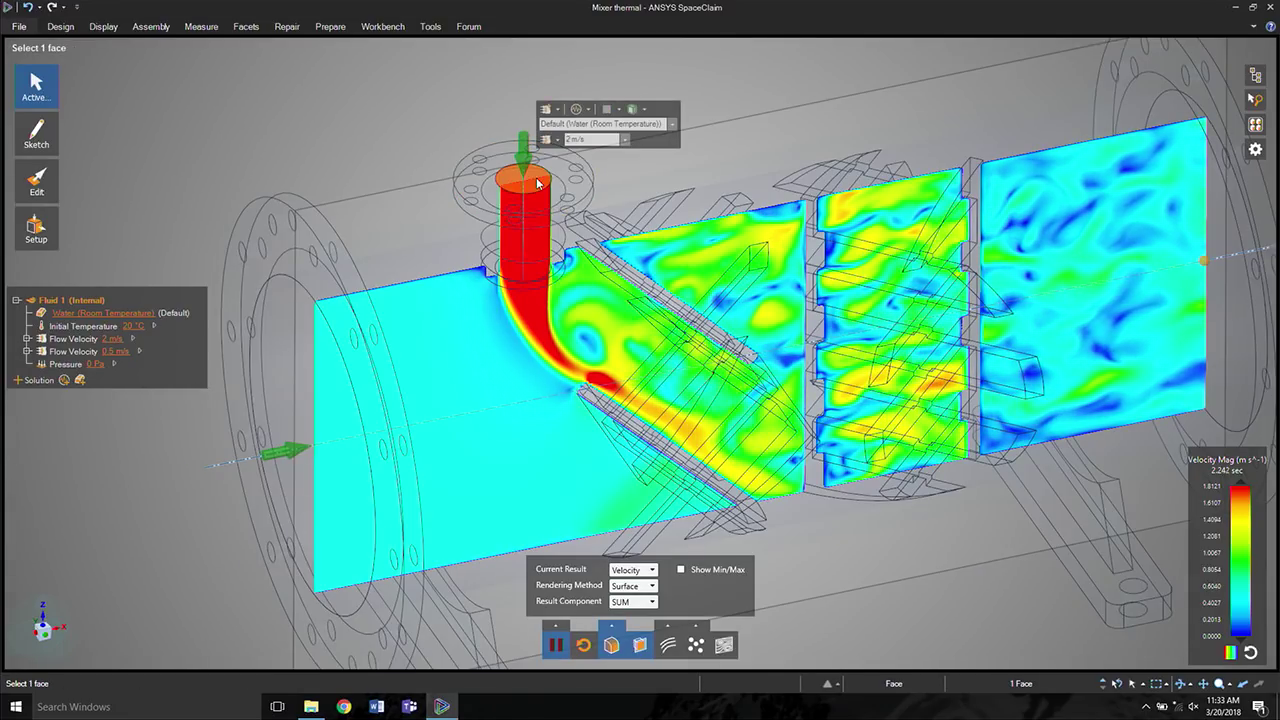
pyautogui.click(560, 110)
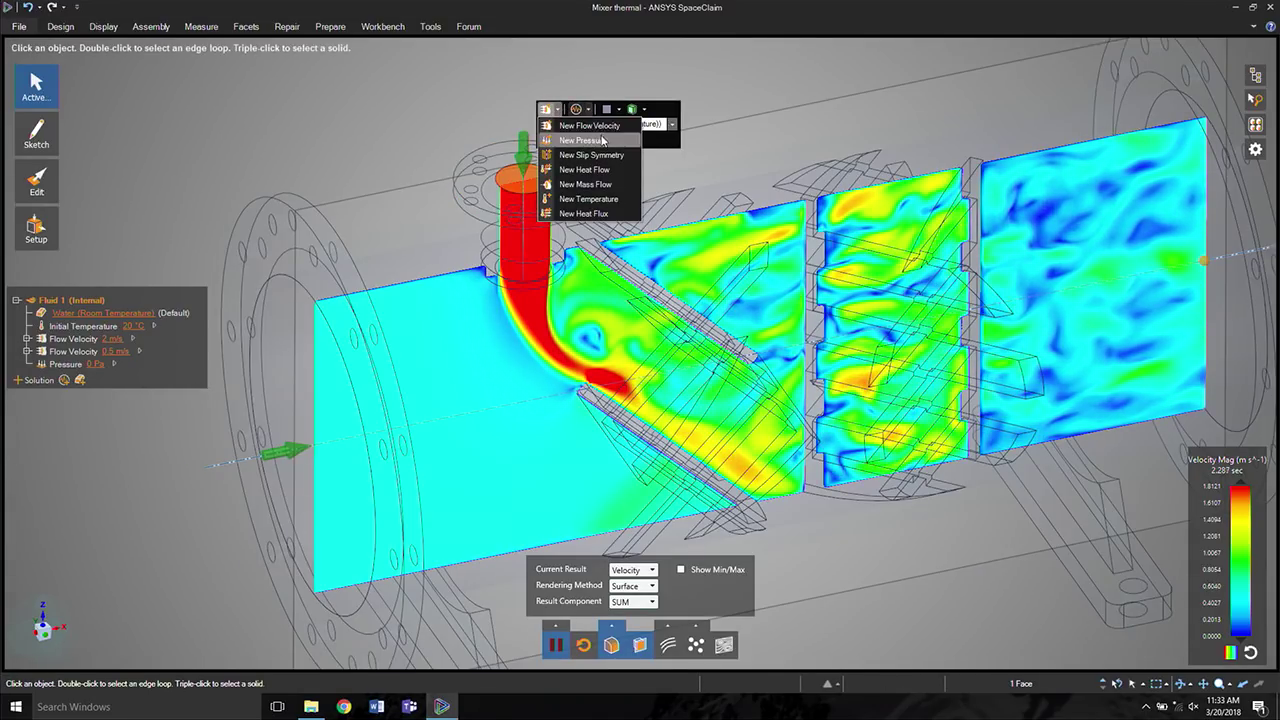
pyautogui.click(589, 201)
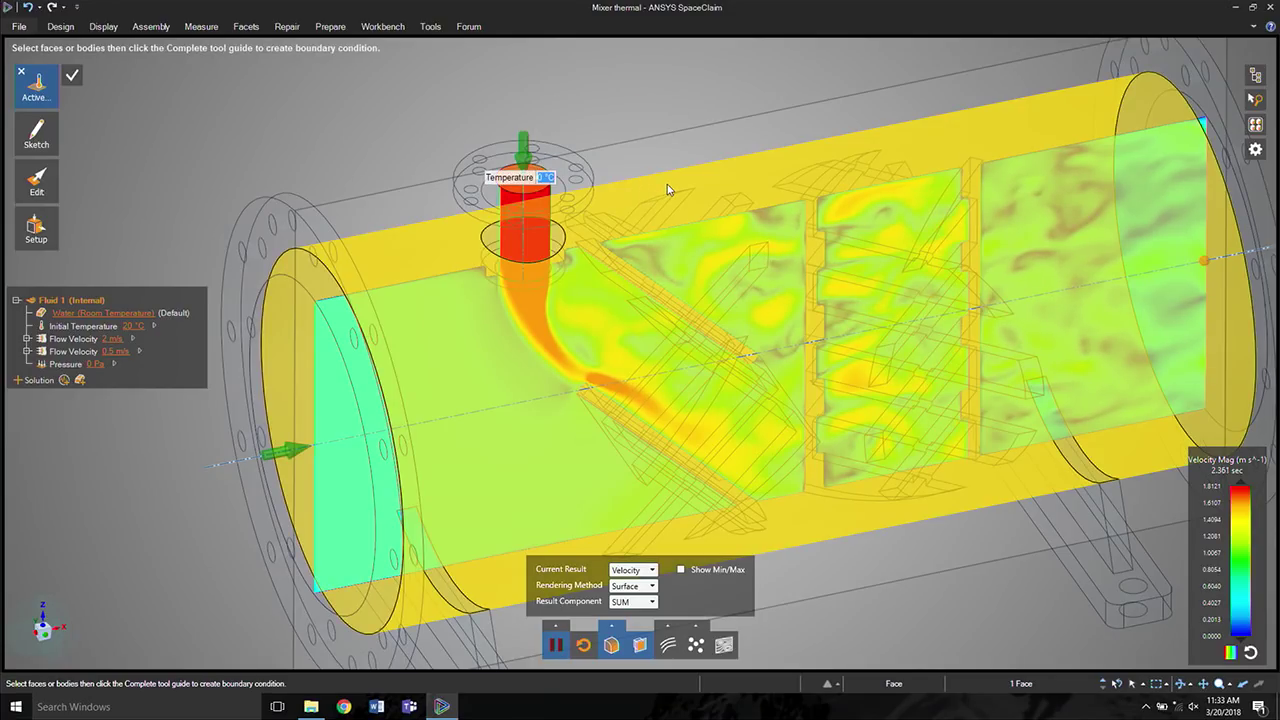
pyautogui.write('100')
pyautogui.press('Return')
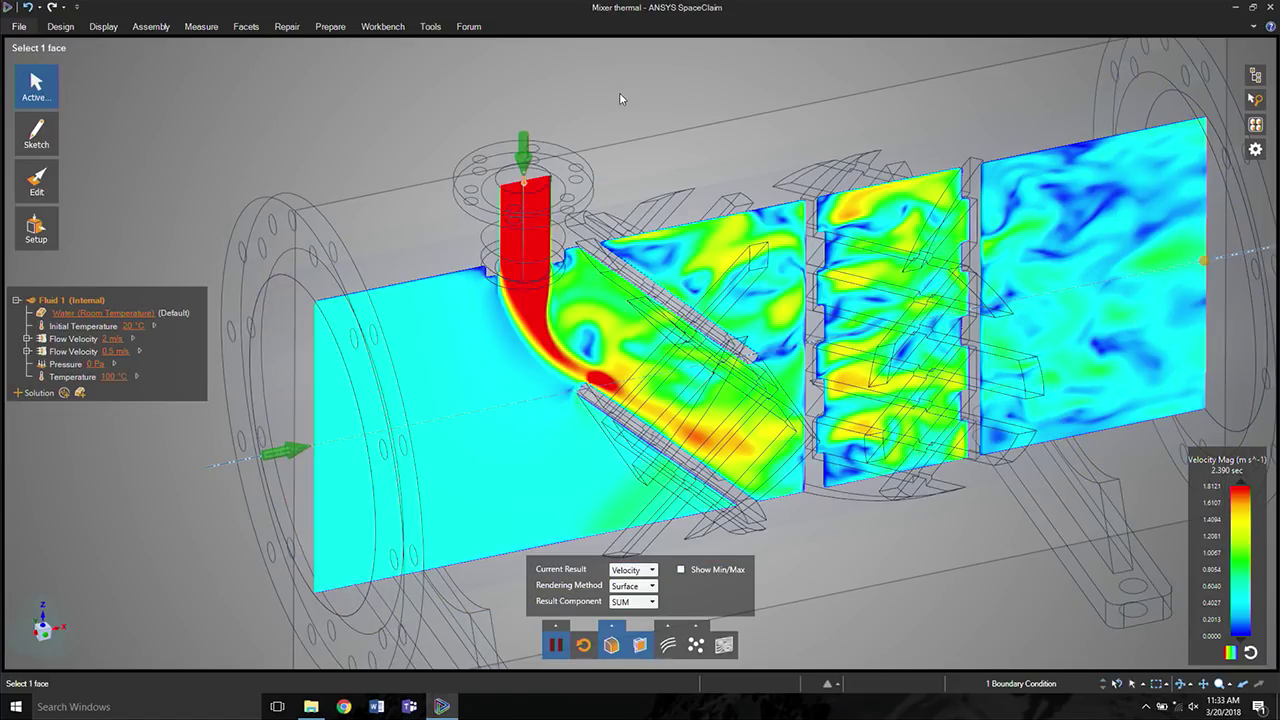
# Step: Switch the current result to Temperature and view the hot inlet stream mixing along the section
pyautogui.click(653, 570)
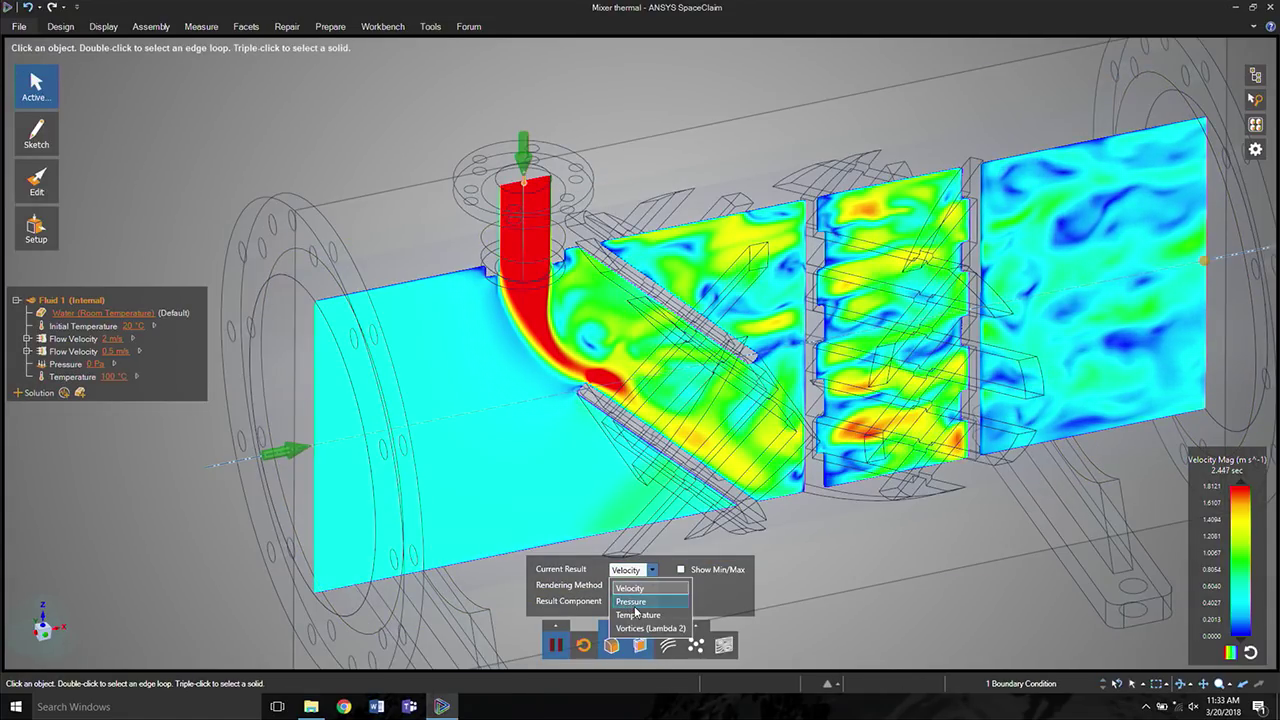
pyautogui.click(638, 614)
pyautogui.moveTo(659, 173); pyautogui.dragTo(677, 152, button='middle')
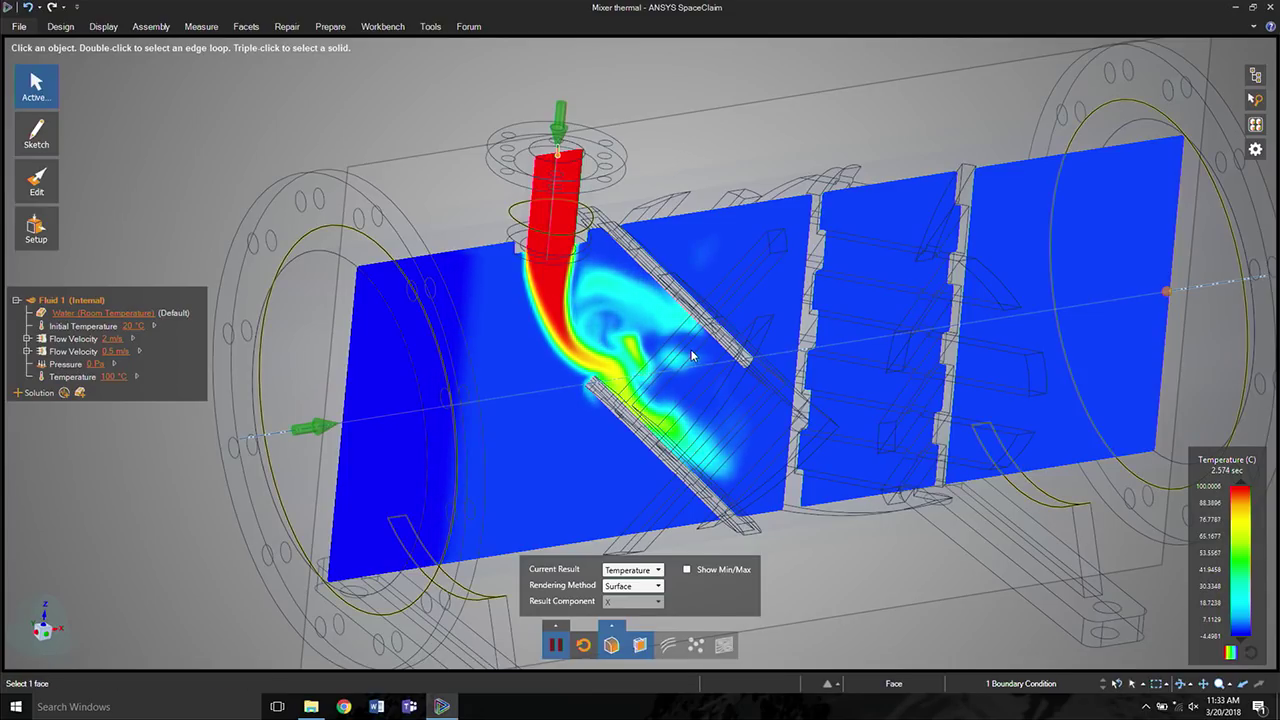
pyautogui.moveTo(692, 356); pyautogui.dragTo(668, 354, button='middle')
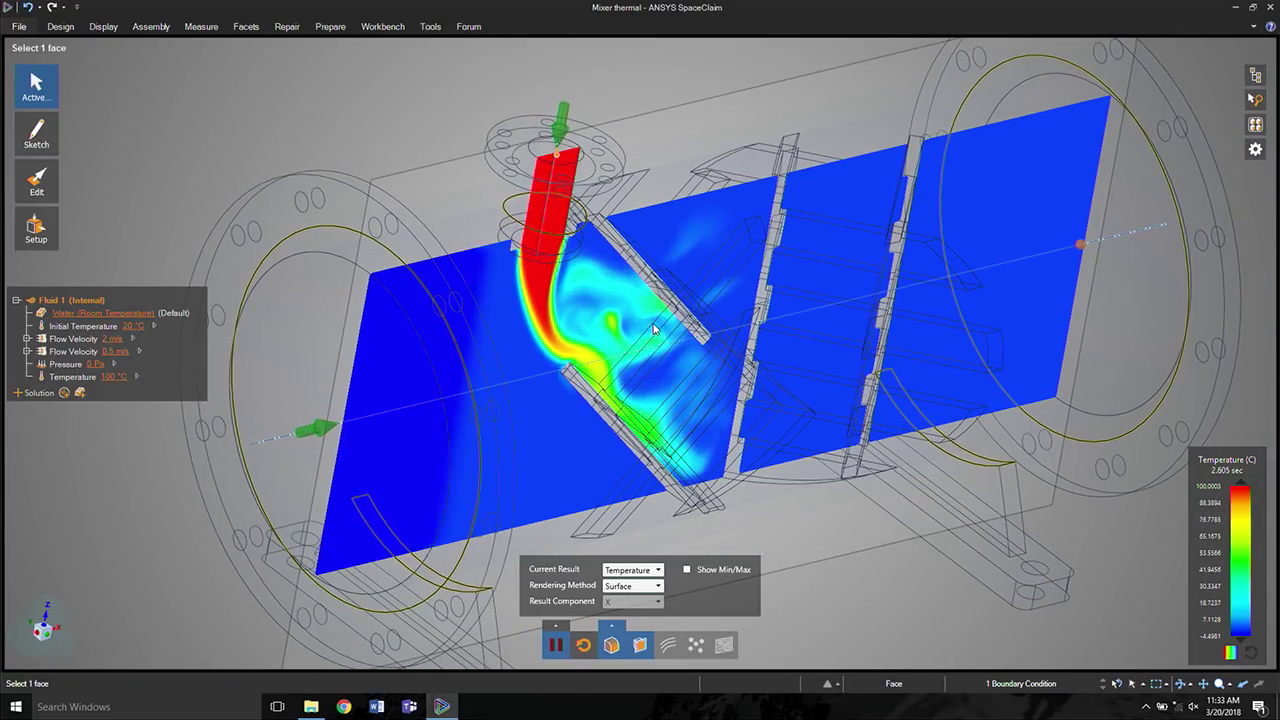
pyautogui.scroll(-1, 640, 295)
pyautogui.keyDown('shift'); pyautogui.moveTo(665, 395); pyautogui.dragTo(661, 355, button='middle'); pyautogui.keyUp('shift')
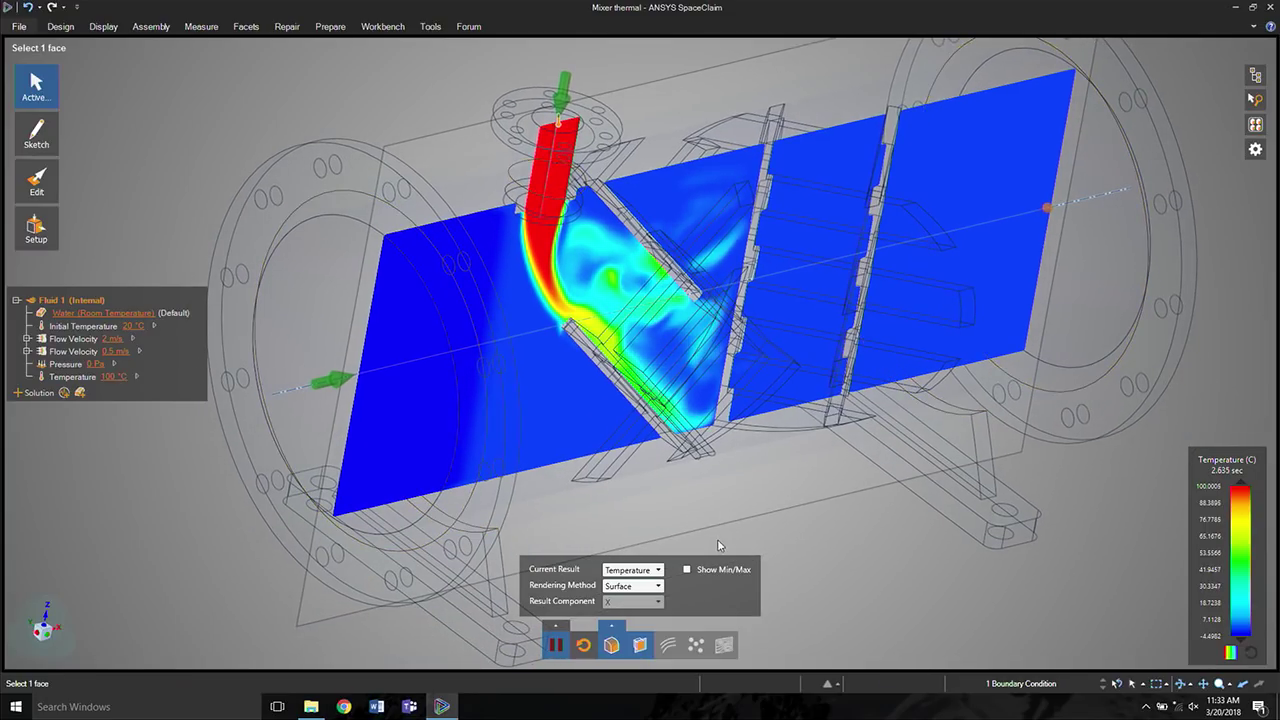
# Step: Set the temperature rendering method to Composite and increase its center and bandwidth slightly
pyautogui.click(658, 587)
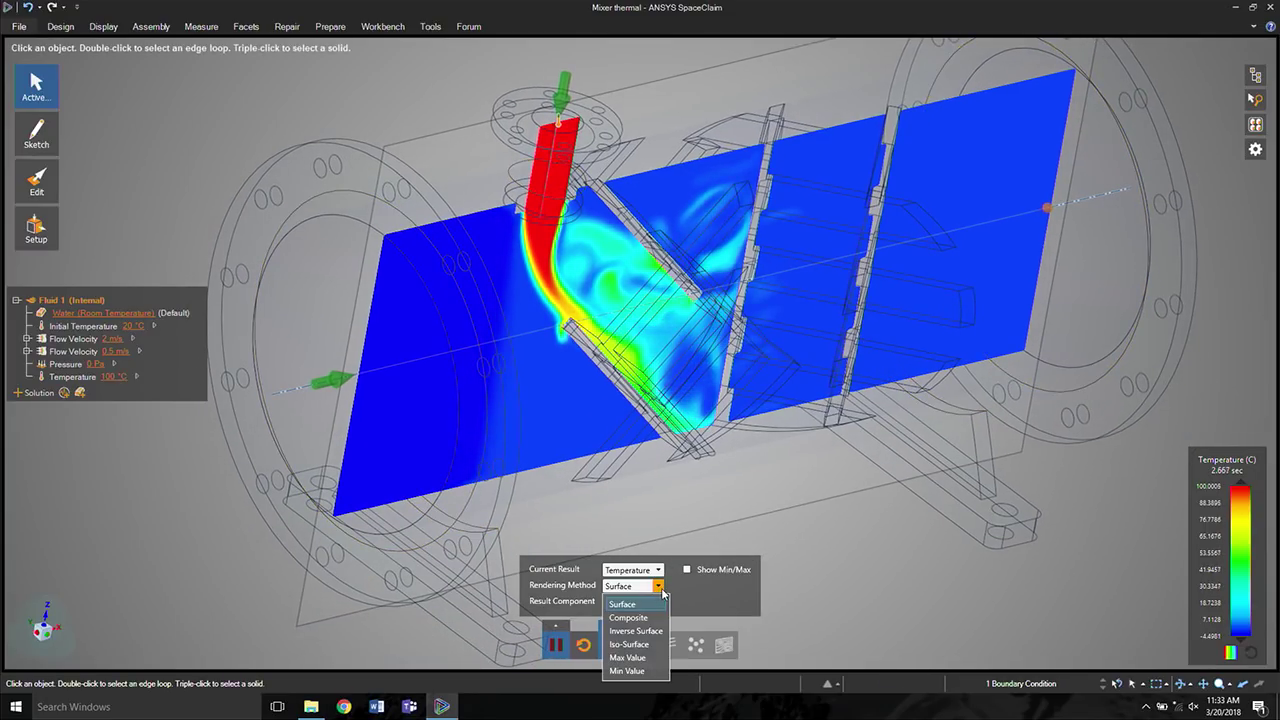
pyautogui.click(655, 617)
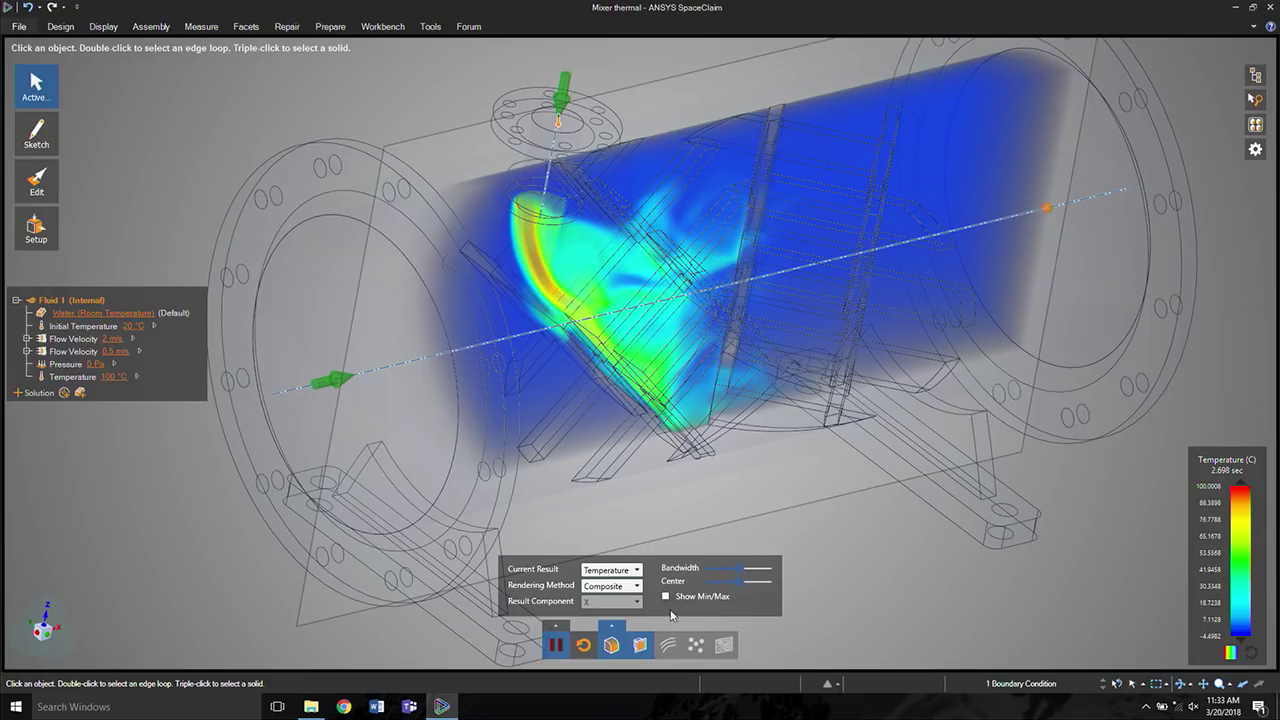
pyautogui.moveTo(738, 583); pyautogui.dragTo(748, 577)
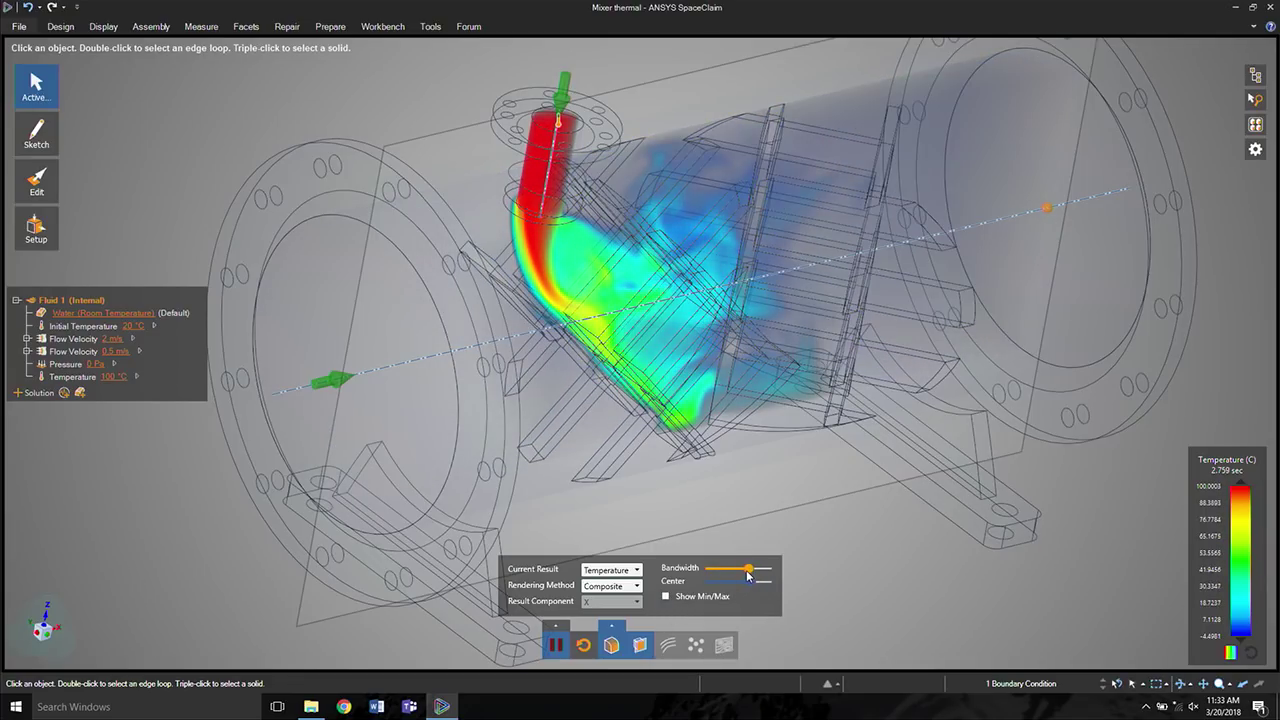
# Step: Switch the temperature legend to banded colours and turn off the cross-section view of the mixer
pyautogui.click(1232, 654)
pyautogui.moveTo(780, 414); pyautogui.dragTo(823, 420, button='middle')
pyautogui.scroll(3, 731, 397)
pyautogui.click(638, 639)
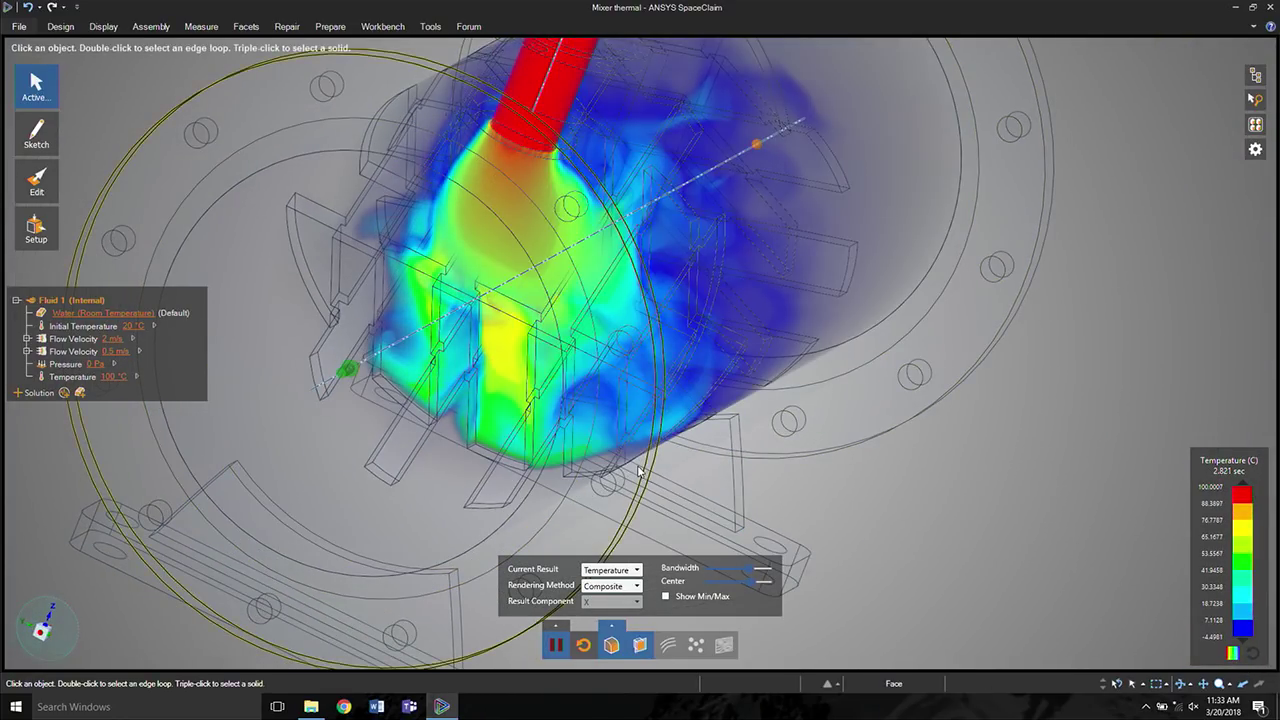
pyautogui.keyDown('shift'); pyautogui.moveTo(638, 470); pyautogui.dragTo(775, 490, button='middle'); pyautogui.keyUp('shift')
pyautogui.moveTo(971, 457); pyautogui.dragTo(911, 451, button='middle')
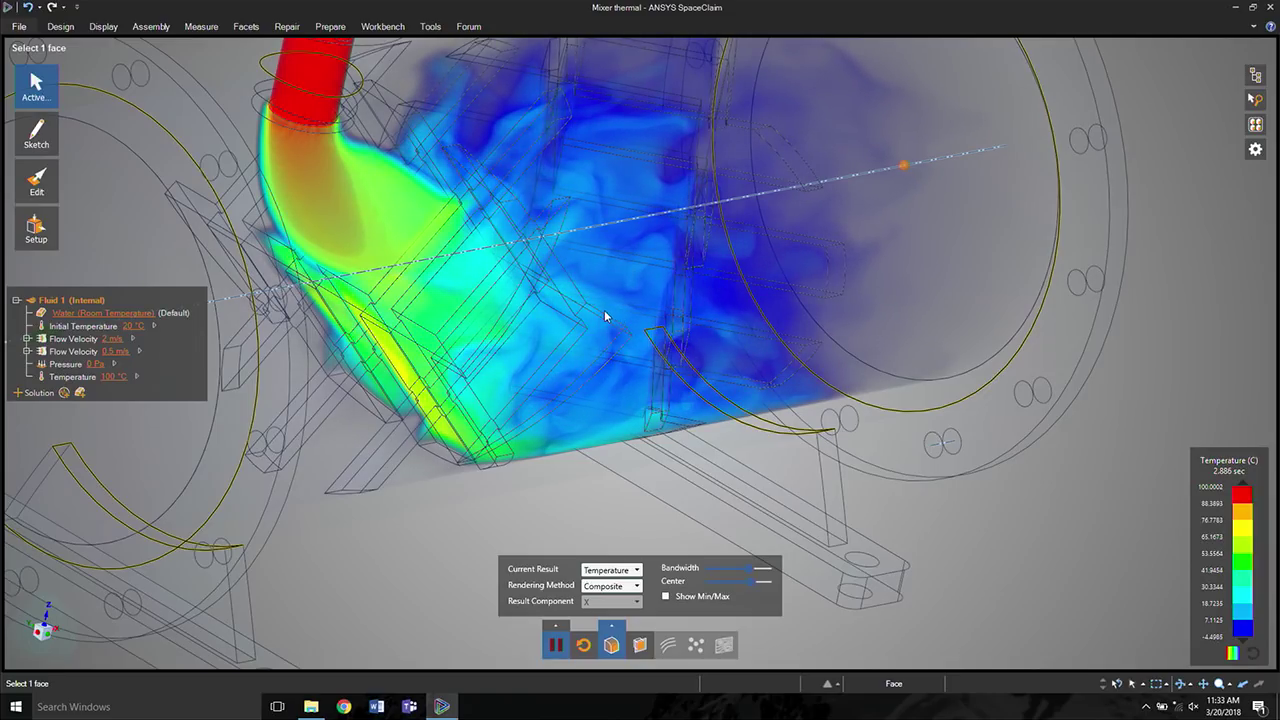
# Step: Return to the cross-section view through the mixer's mid-plane and remove the fluid body from the section
pyautogui.keyDown('ctrl'); pyautogui.moveTo(604, 311); pyautogui.dragTo(661, 328, button='middle'); pyautogui.keyUp('ctrl')
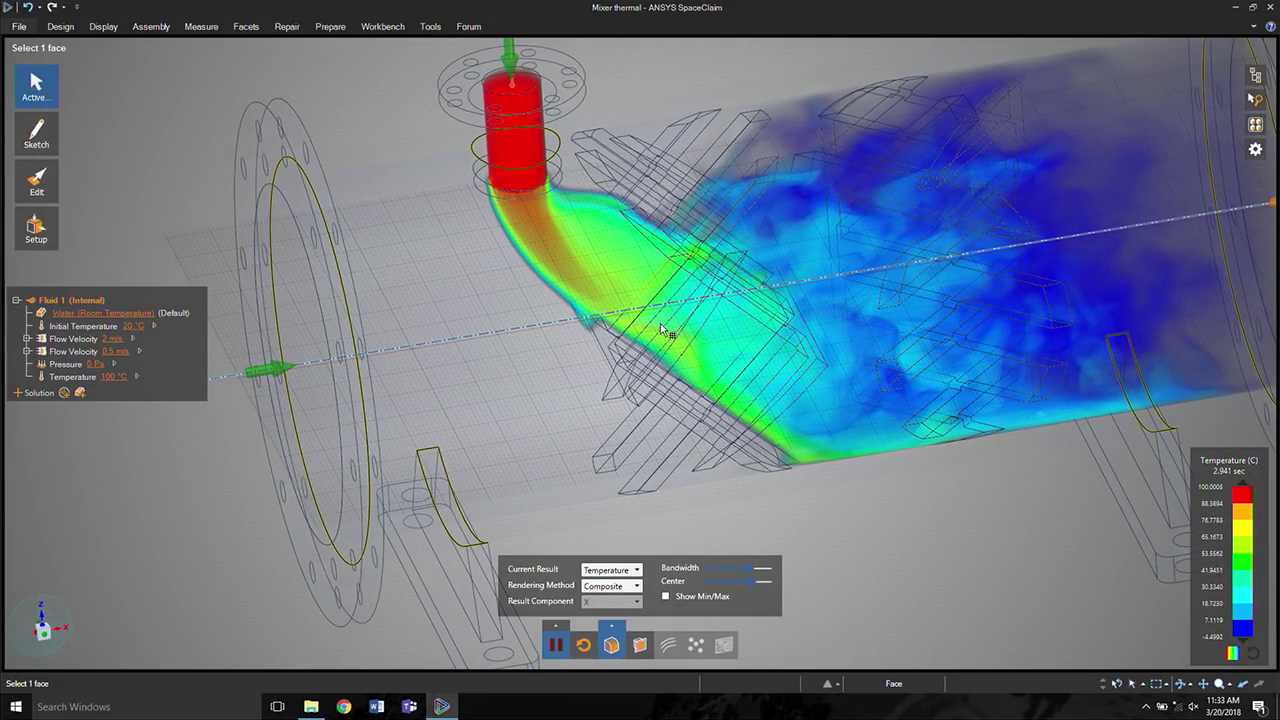
pyautogui.click(652, 328)
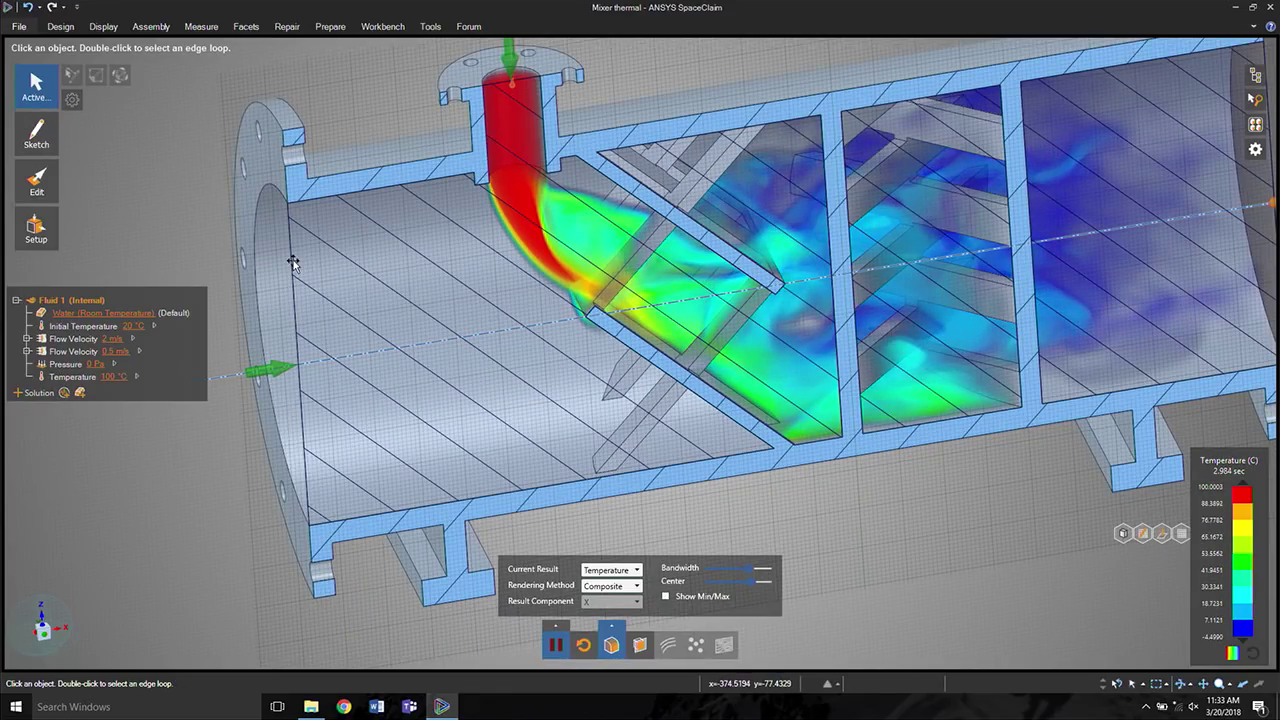
pyautogui.click(292, 262)
pyautogui.press('Delete')
pyautogui.moveTo(359, 281)
pyautogui.keyDown('shift'); pyautogui.mouseDown(button='middle')
pyautogui.moveTo(352, 306)
pyautogui.moveTo(377, 326)
pyautogui.moveTo(469, 333)
pyautogui.mouseUp(button='middle'); pyautogui.keyUp('shift')
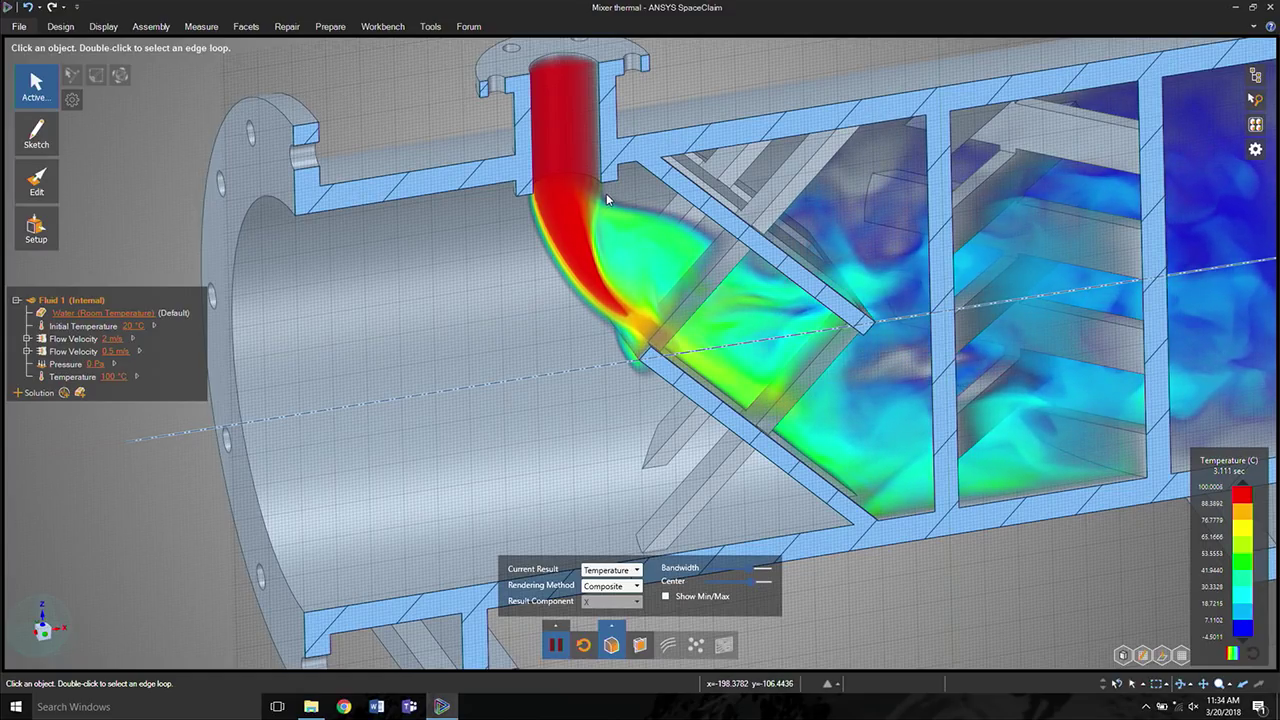
# Step: Extend the wall of the small upper inlet pipe down into the mixer chamber in the section view
pyautogui.press('l')
pyautogui.click(515, 188)
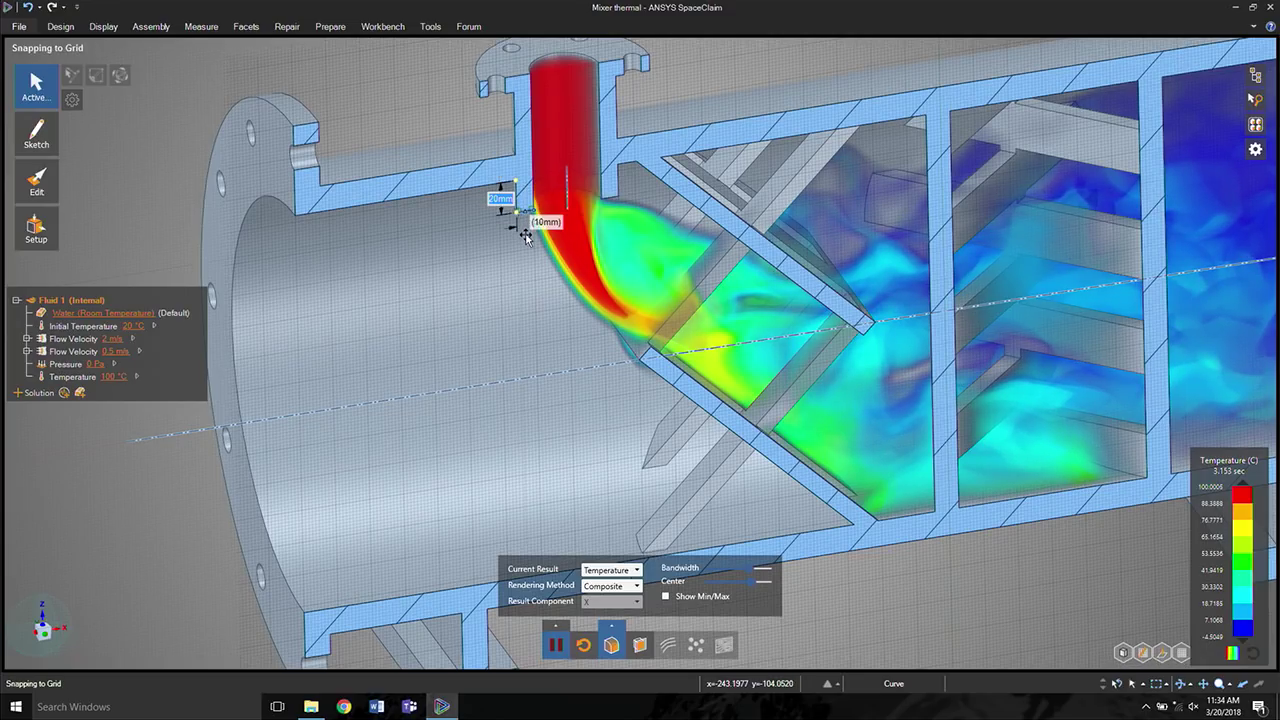
pyautogui.moveTo(523, 304); pyautogui.dragTo(523, 300)
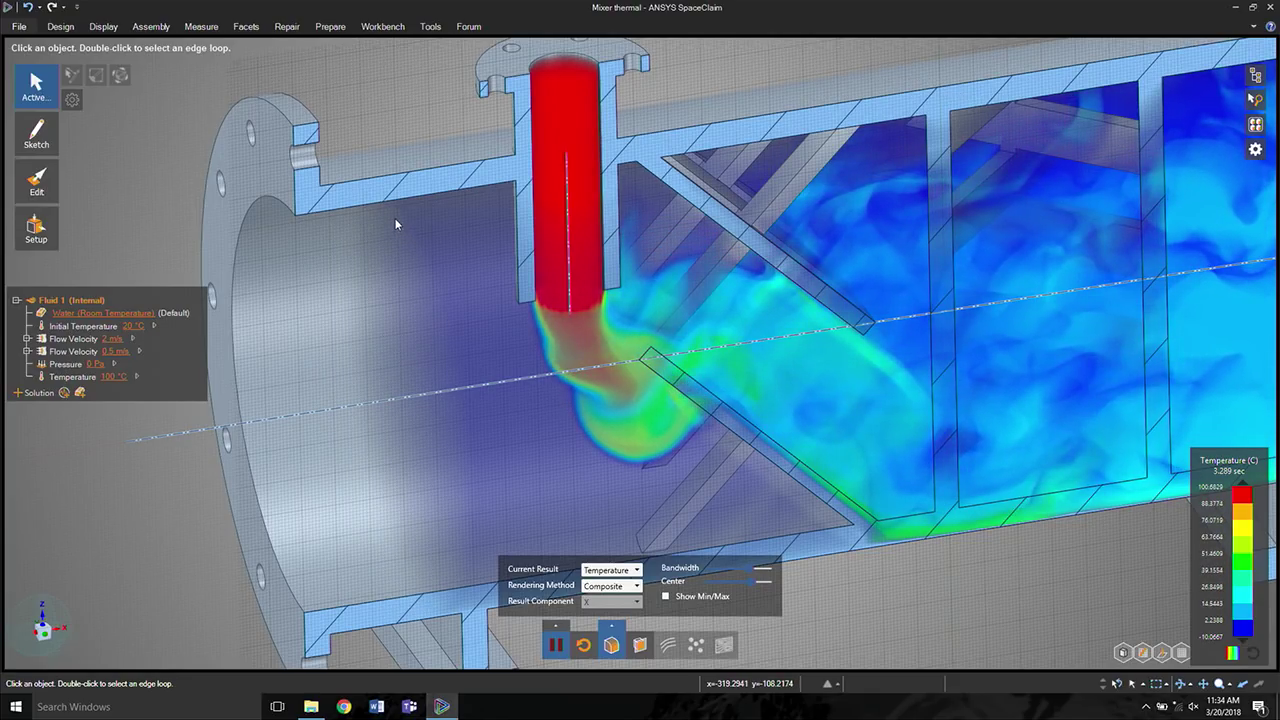
# Step: Draw a converging cone inside the main inlet from the flange's inner corner, about 102 mm inward and about 78 mm back to the wall's midpoint
pyautogui.moveTo(467, 231); pyautogui.dragTo(440, 250, button='middle')
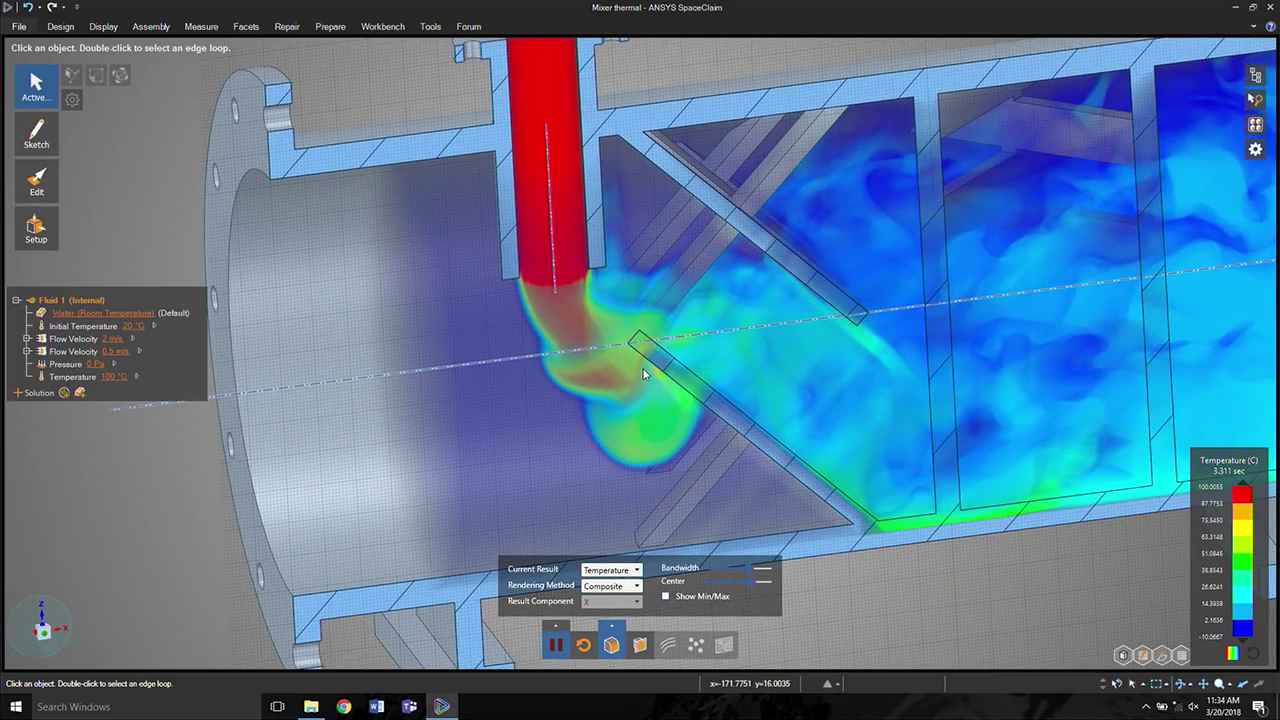
pyautogui.scroll(2, 568, 328)
pyautogui.keyDown('shift'); pyautogui.moveTo(468, 345); pyautogui.dragTo(556, 375, button='middle'); pyautogui.keyUp('shift')
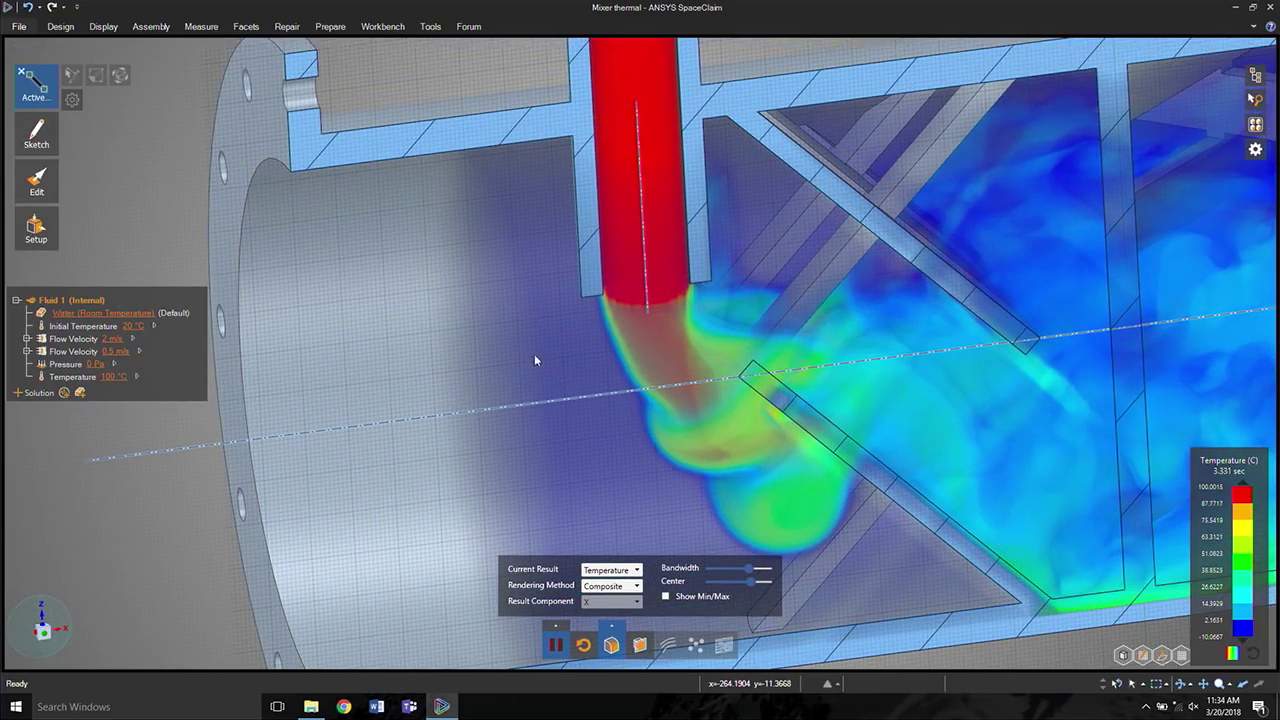
pyautogui.press('l')
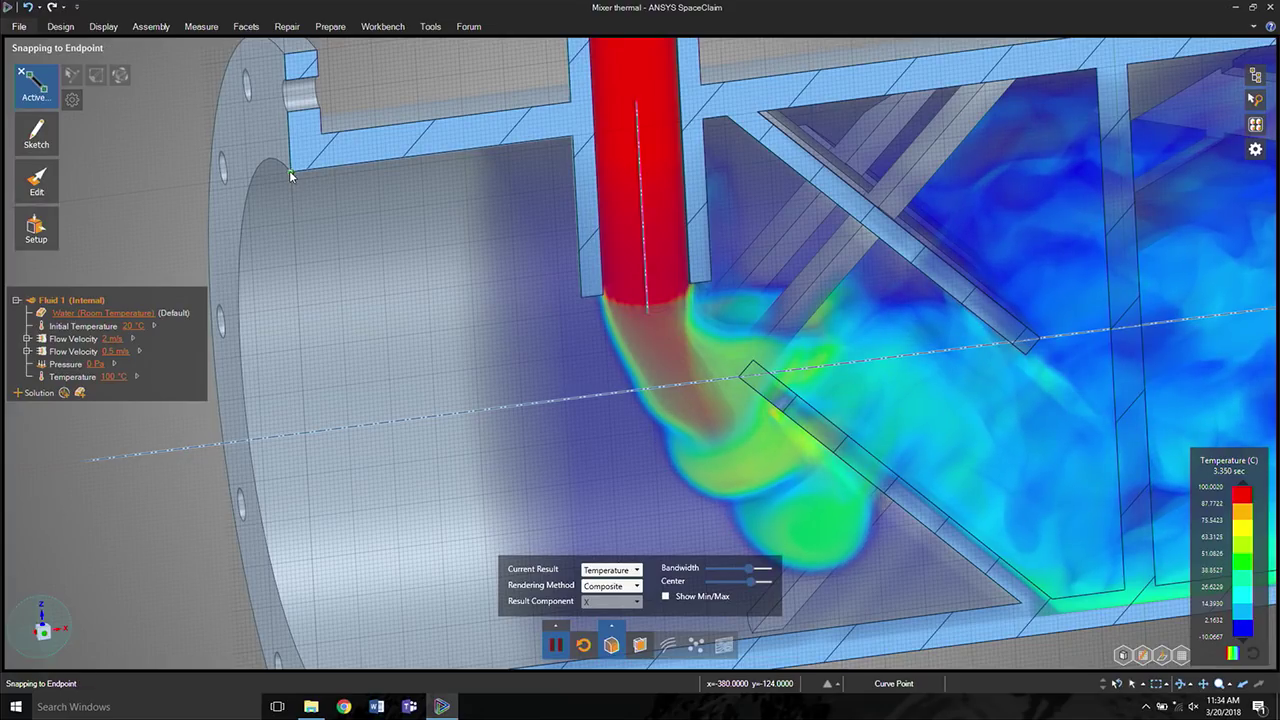
pyautogui.click(289, 170)
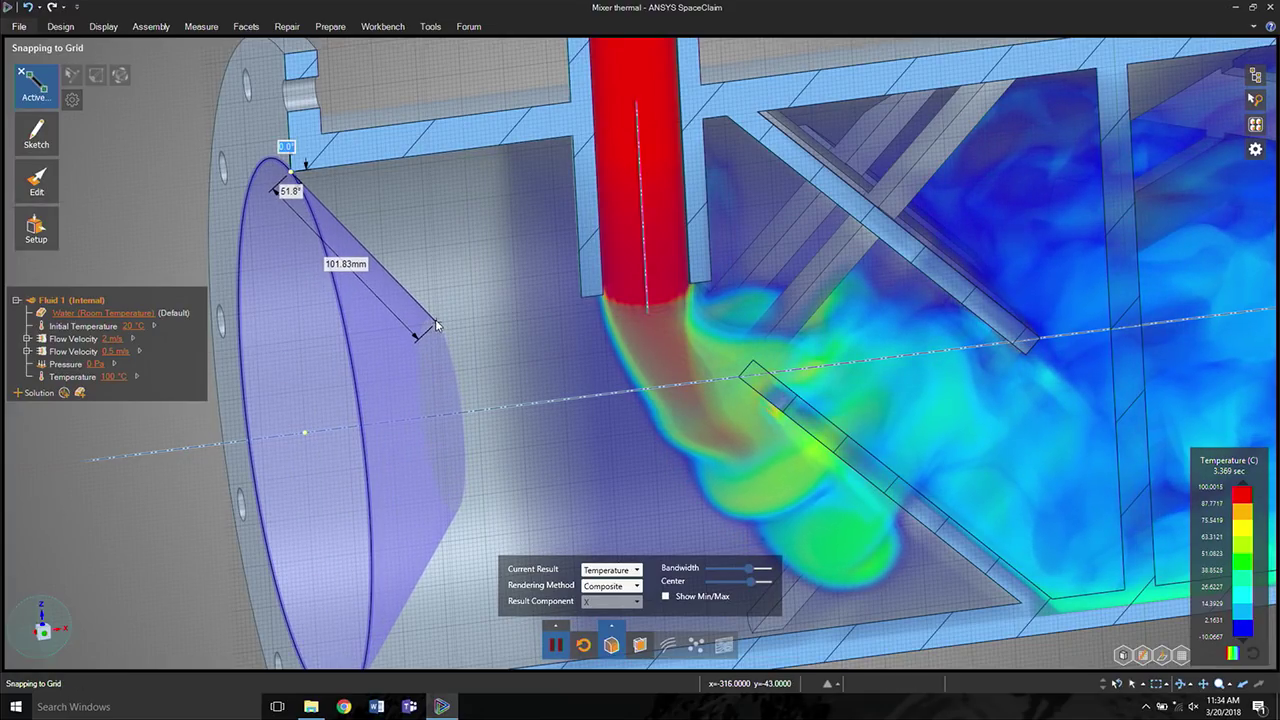
pyautogui.click(434, 321)
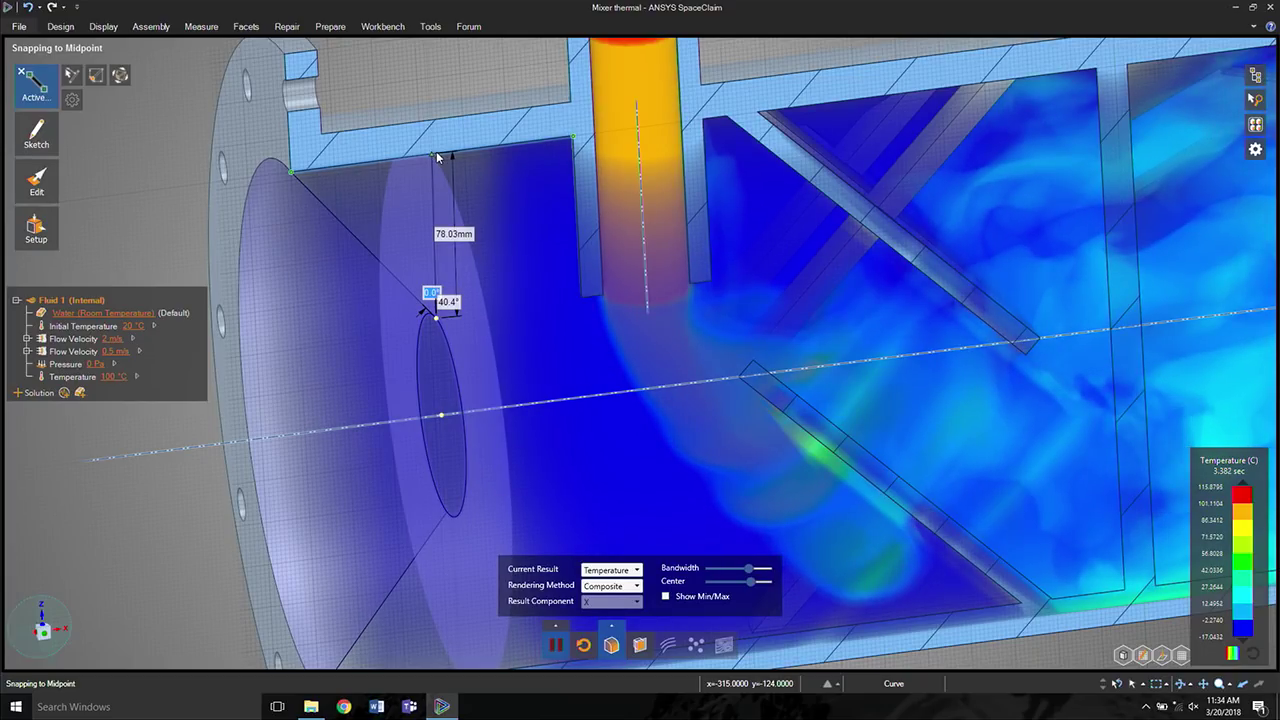
pyautogui.click(436, 151)
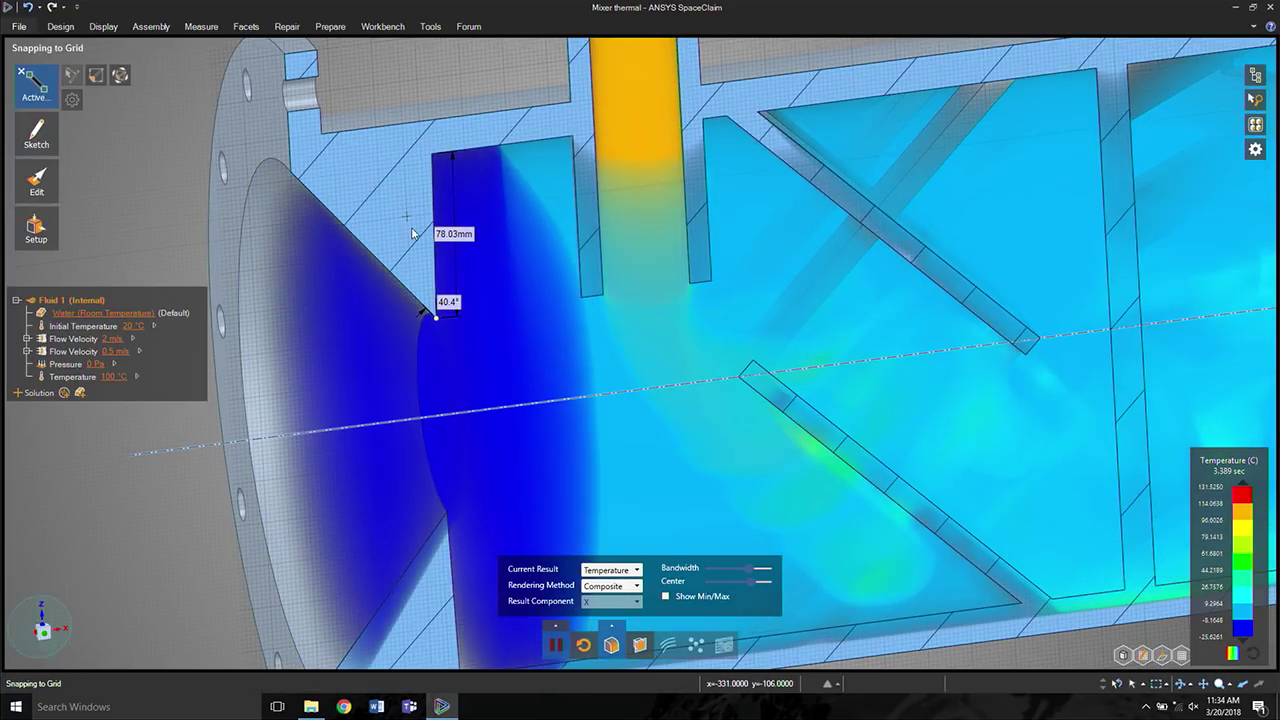
pyautogui.moveTo(414, 217); pyautogui.dragTo(386, 242, button='middle')
pyautogui.press('p')
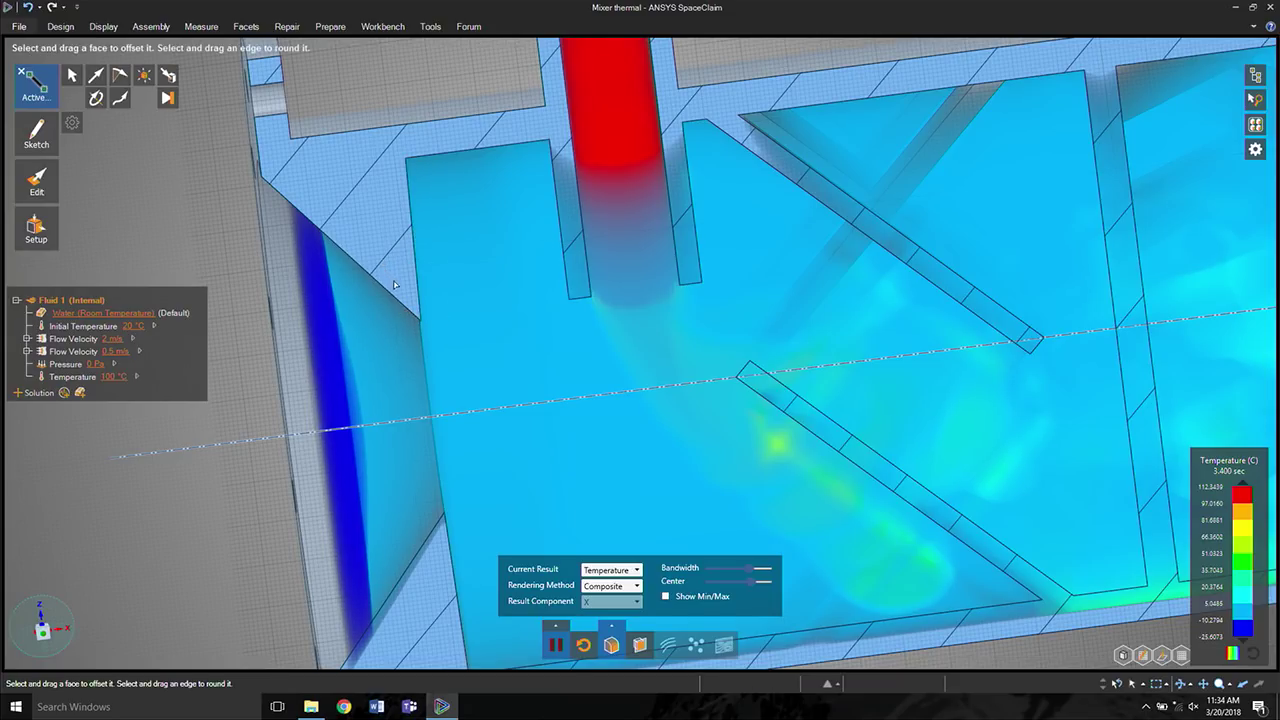
pyautogui.click(420, 325)
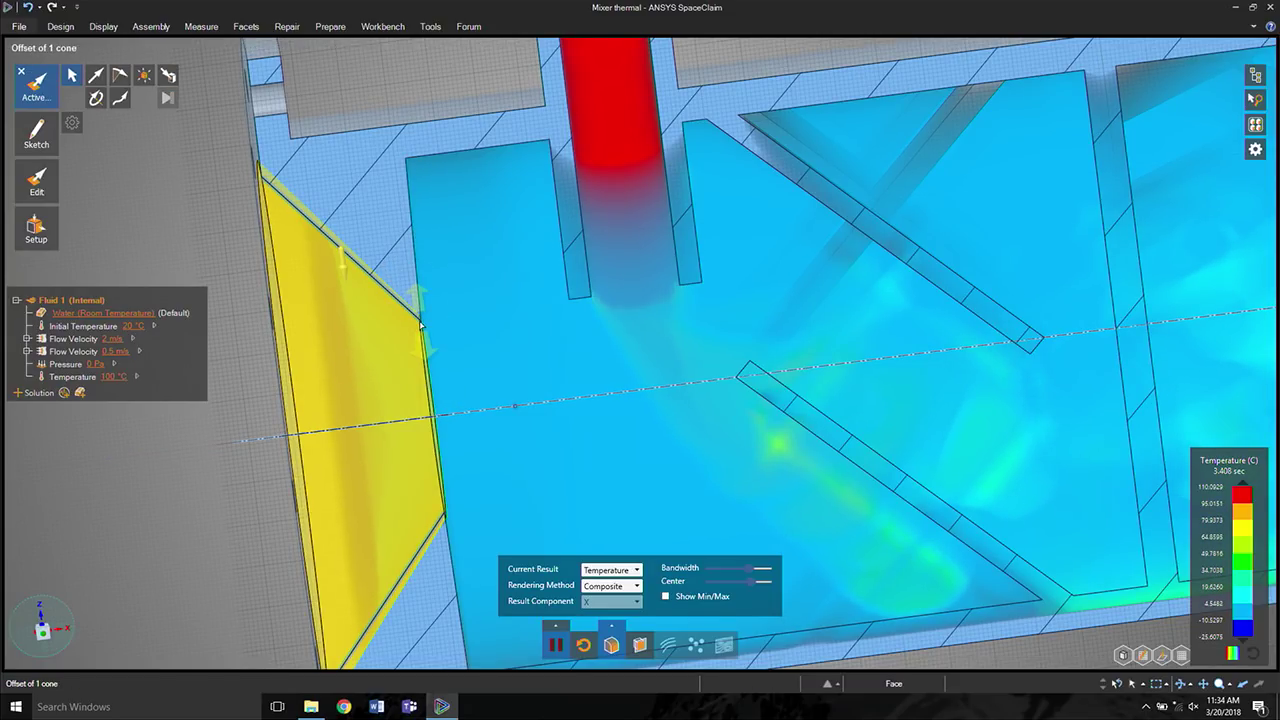
pyautogui.press('Escape')
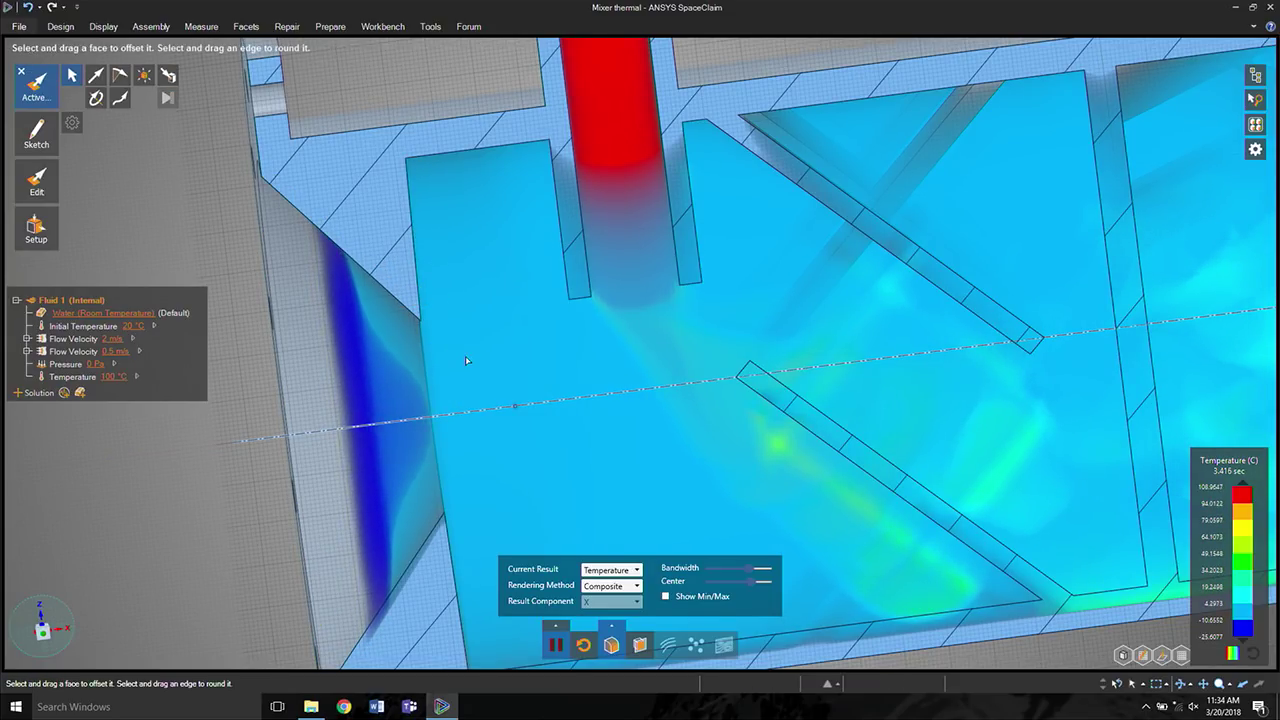
# Step: Restart the flow simulation with the modified inlet geometry
pyautogui.moveTo(464, 355)
pyautogui.mouseDown(button='middle')
pyautogui.moveTo(423, 337)
pyautogui.moveTo(466, 362)
pyautogui.mouseUp(button='middle')
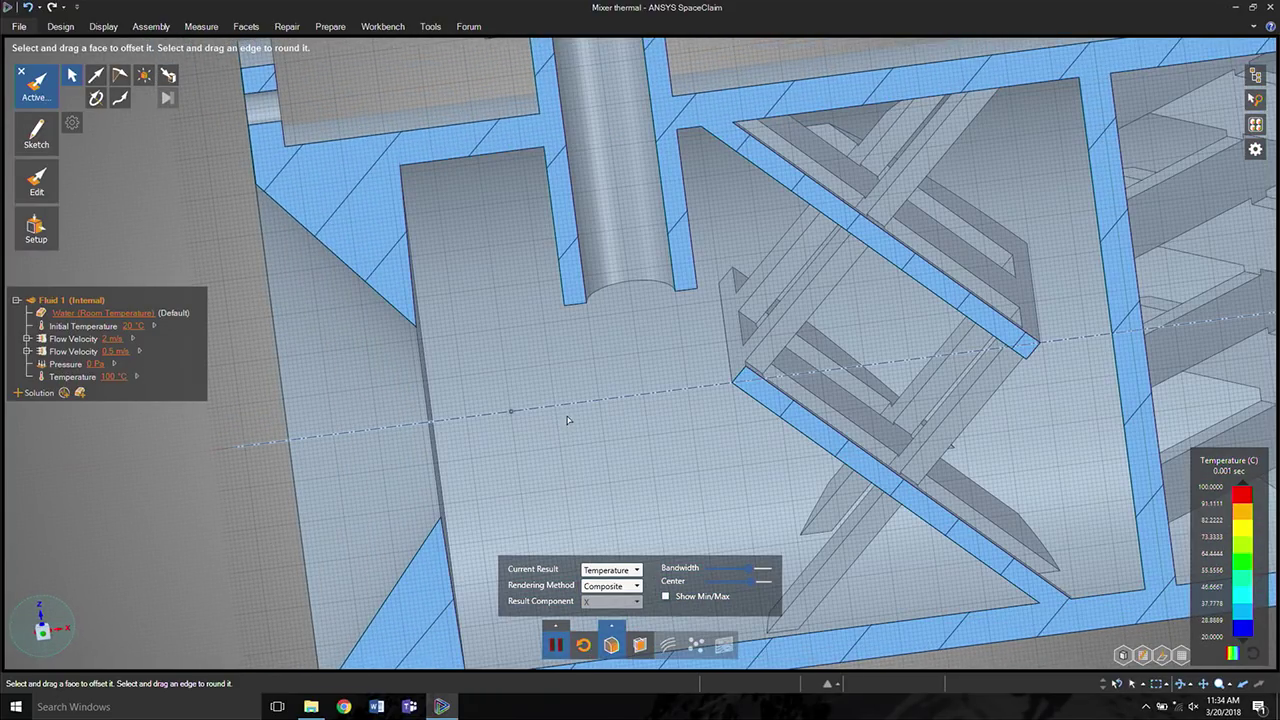
pyautogui.scroll(-5, 520, 349)
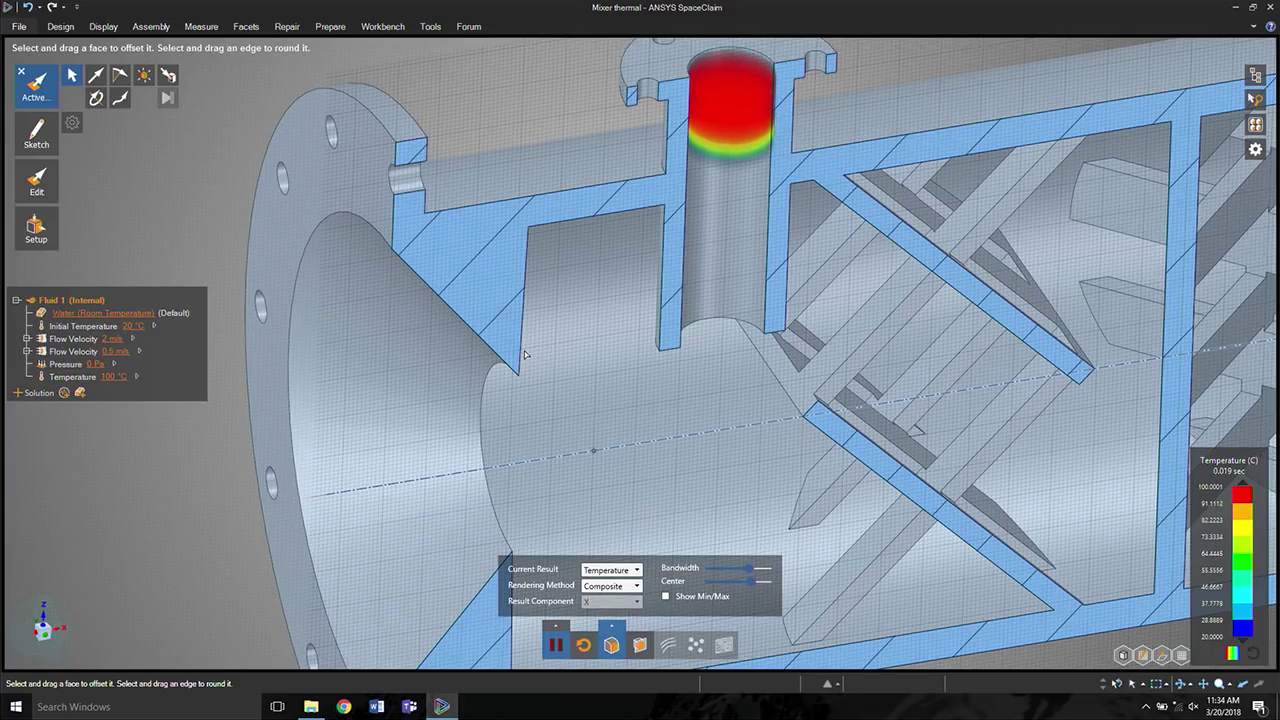
# Step: Open the HeatSink_HeatPipes_R18 model from the models folder without saving the mixer changes
pyautogui.click(311, 706)
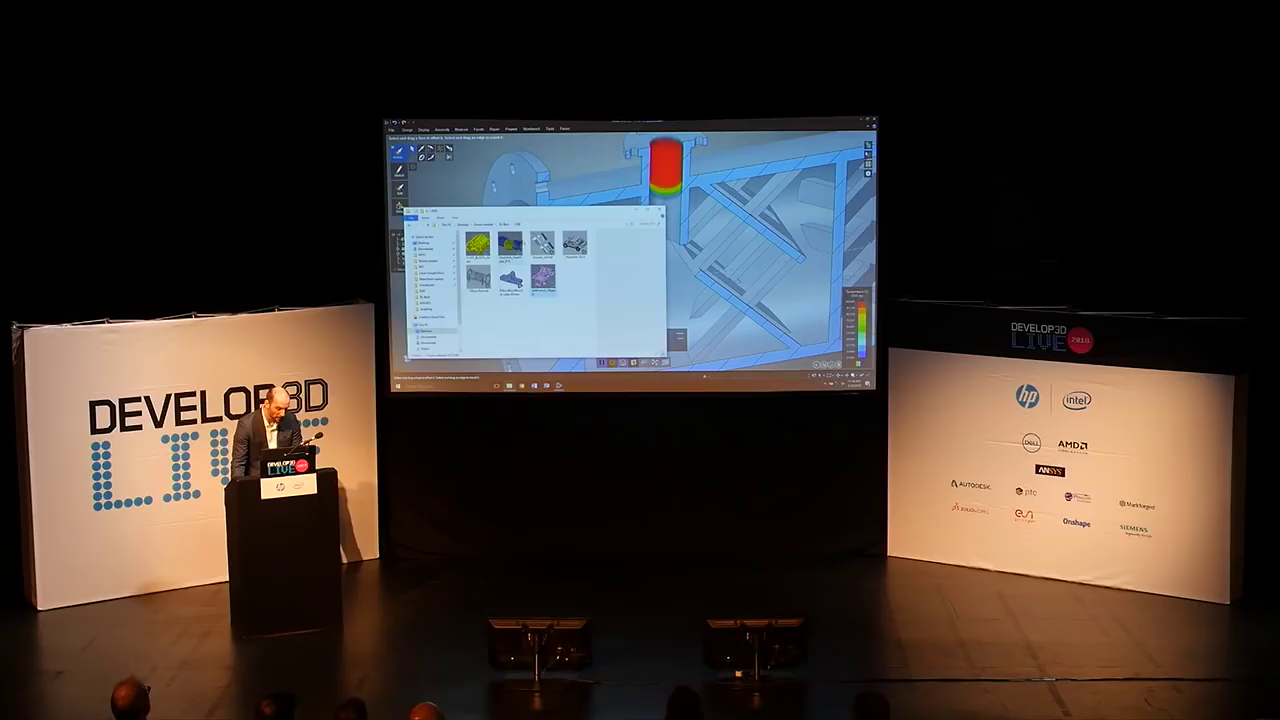
pyautogui.click(515, 246)
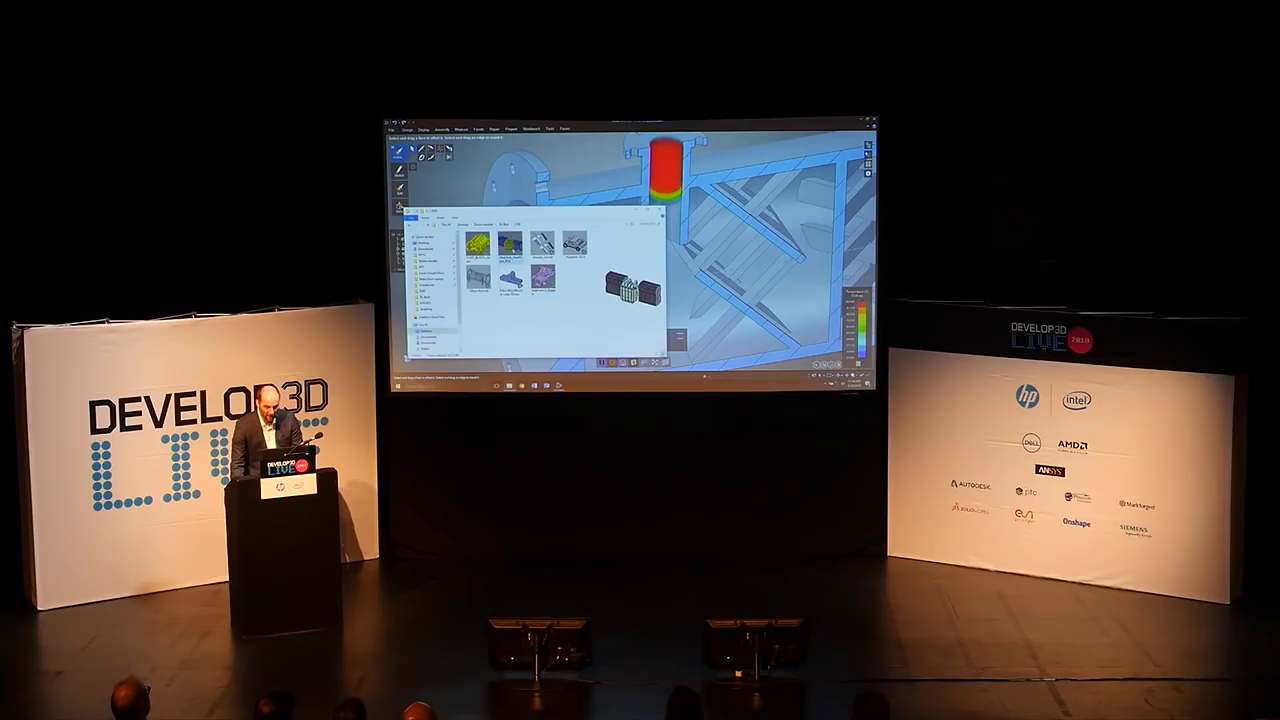
pyautogui.doubleClick(515, 246)
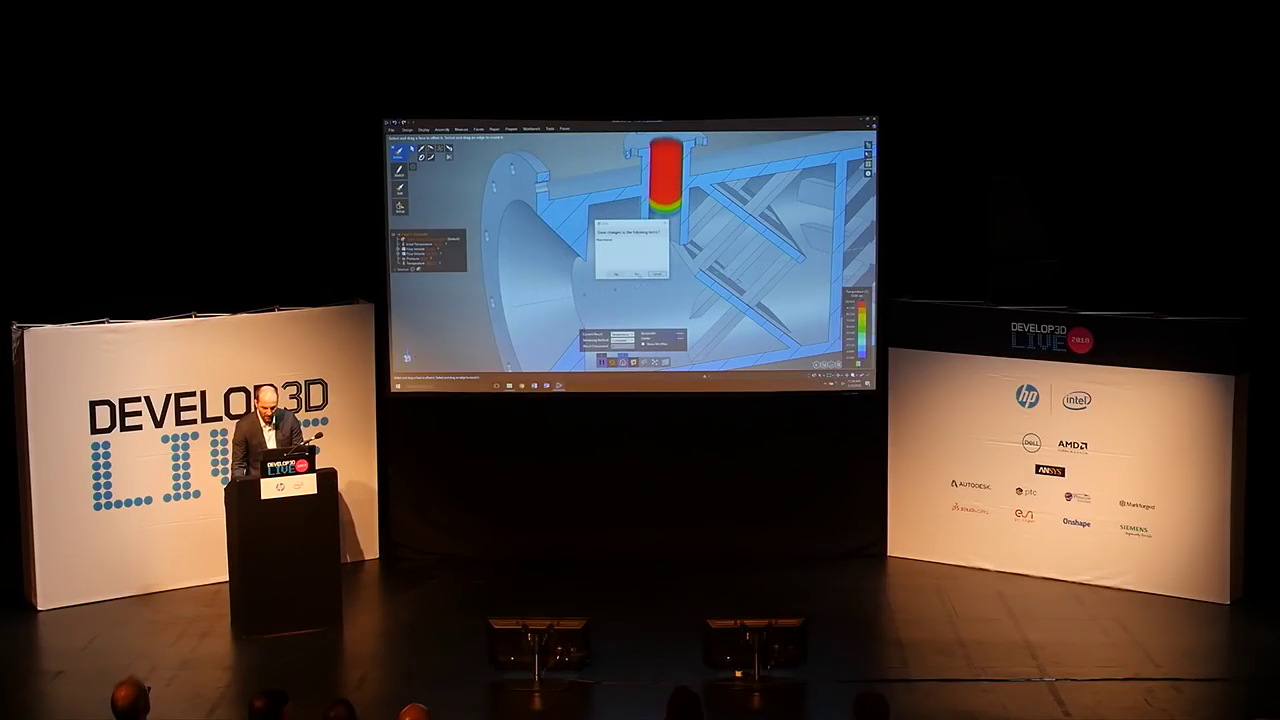
pyautogui.click(637, 274)
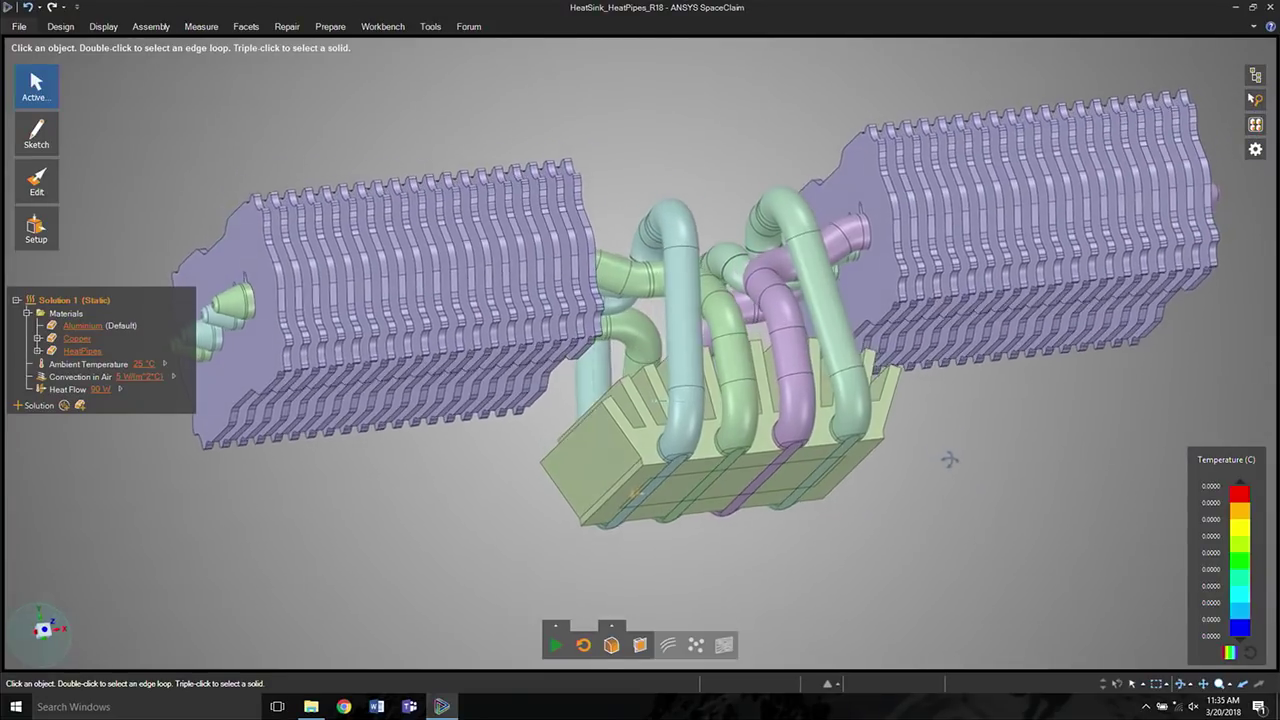
# Step: Run the static thermal simulation of the heat sink and inspect the temperatures on its base, pipes and fins
pyautogui.moveTo(950, 461); pyautogui.dragTo(961, 512, button='middle')
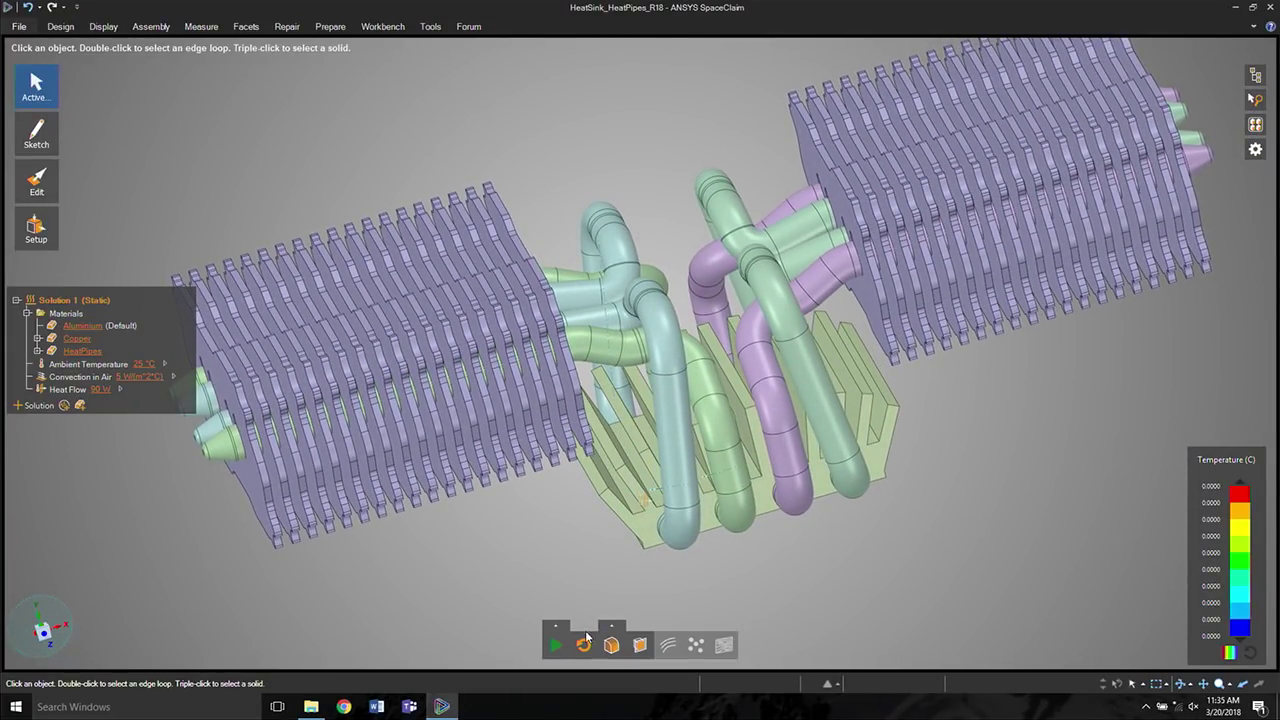
pyautogui.click(556, 645)
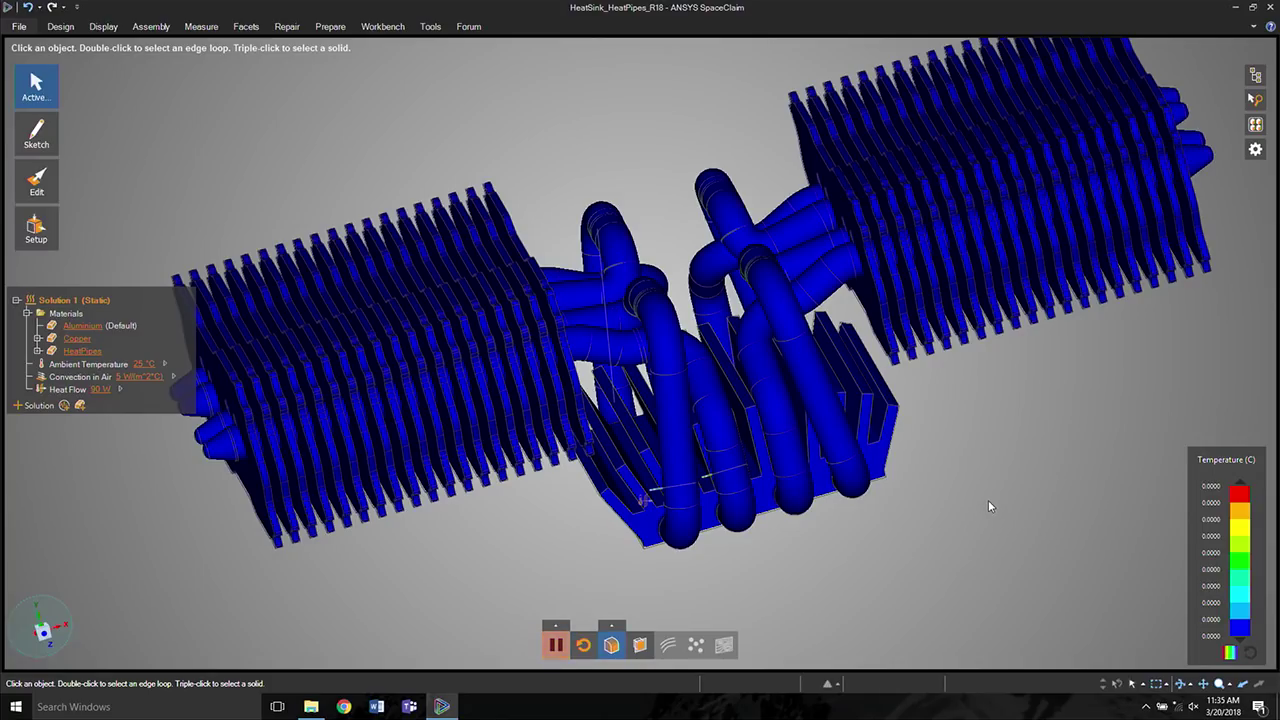
pyautogui.moveTo(1051, 463); pyautogui.dragTo(1004, 417, button='middle')
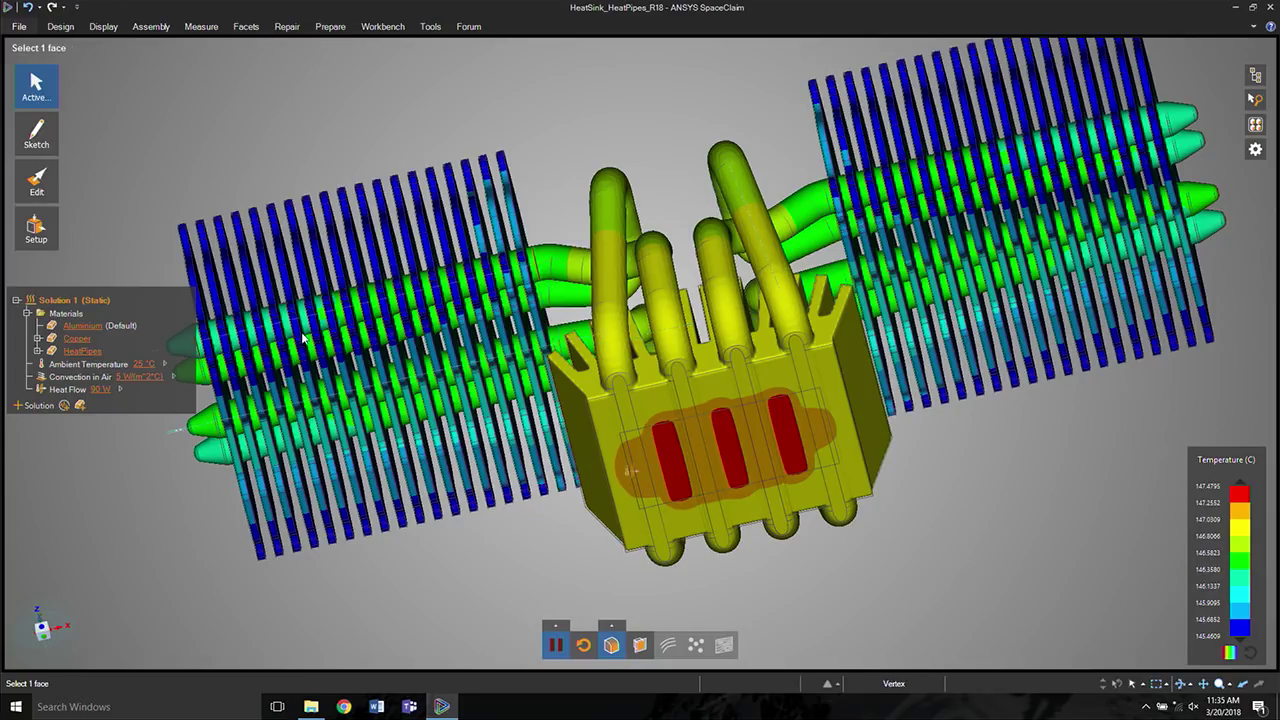
pyautogui.moveTo(648, 363); pyautogui.dragTo(753, 490, button='middle')
pyautogui.moveTo(680, 472)
pyautogui.mouseDown(button='middle')
pyautogui.moveTo(671, 543)
pyautogui.moveTo(680, 459)
pyautogui.moveTo(687, 496)
pyautogui.mouseUp(button='middle')
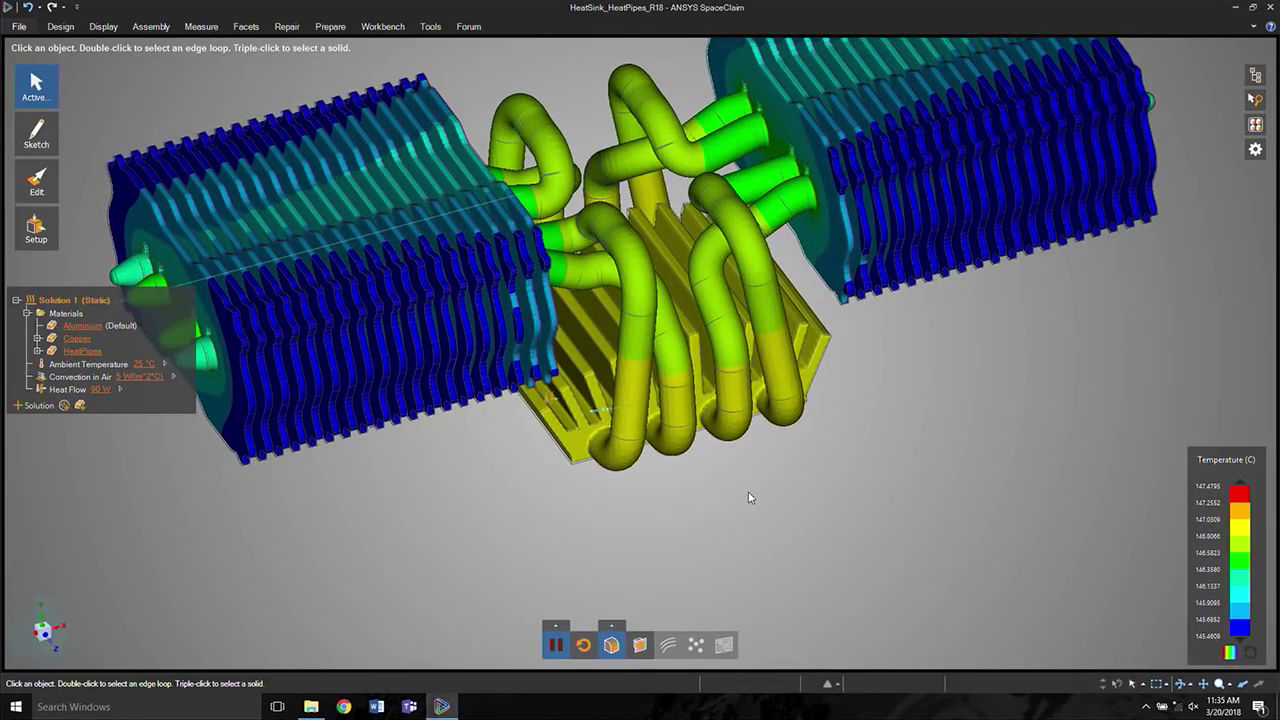
# Step: Create a chart of the maximum temperature in the volume and place it beside the temperature legend
pyautogui.click(65, 405)
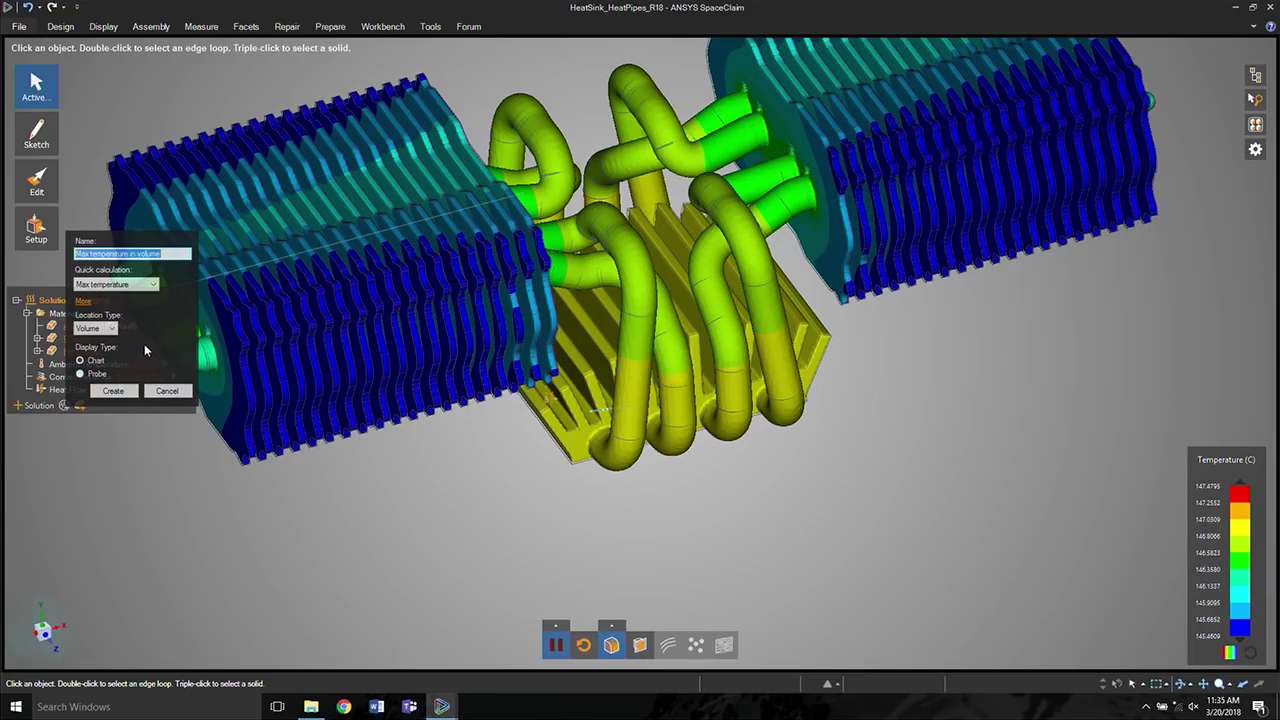
pyautogui.click(125, 397)
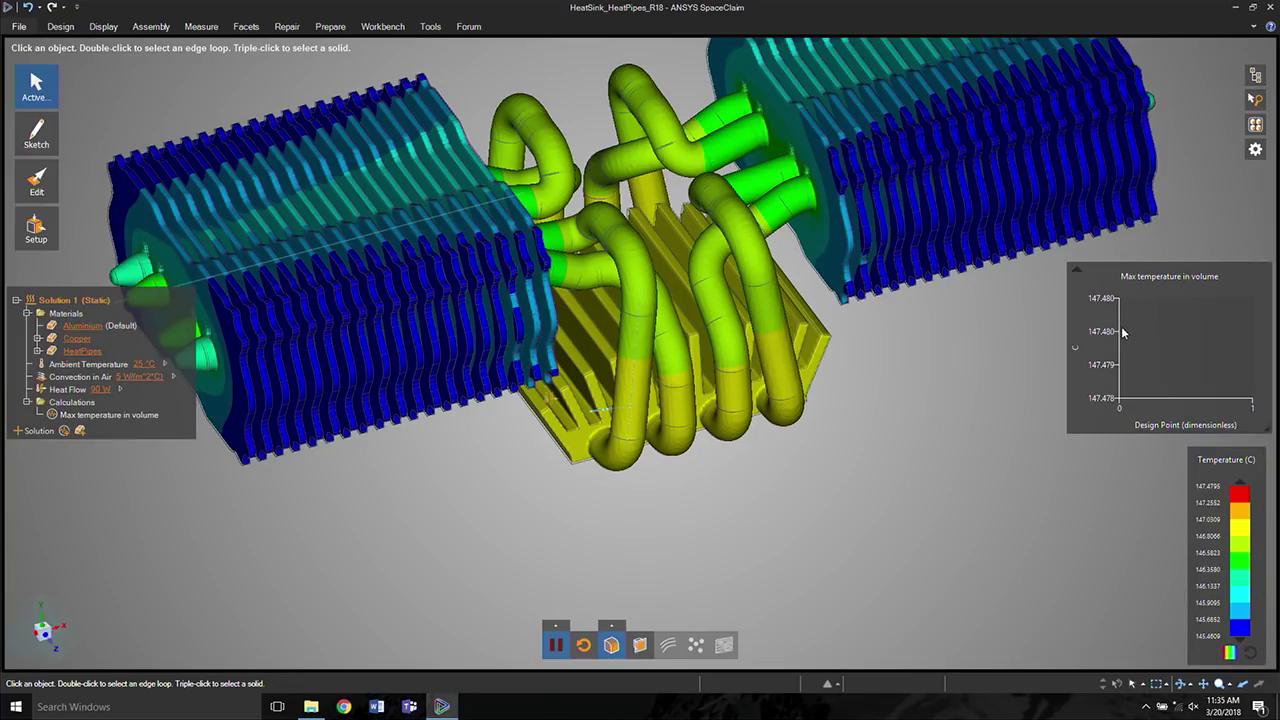
pyautogui.moveTo(1121, 285); pyautogui.dragTo(1025, 309)
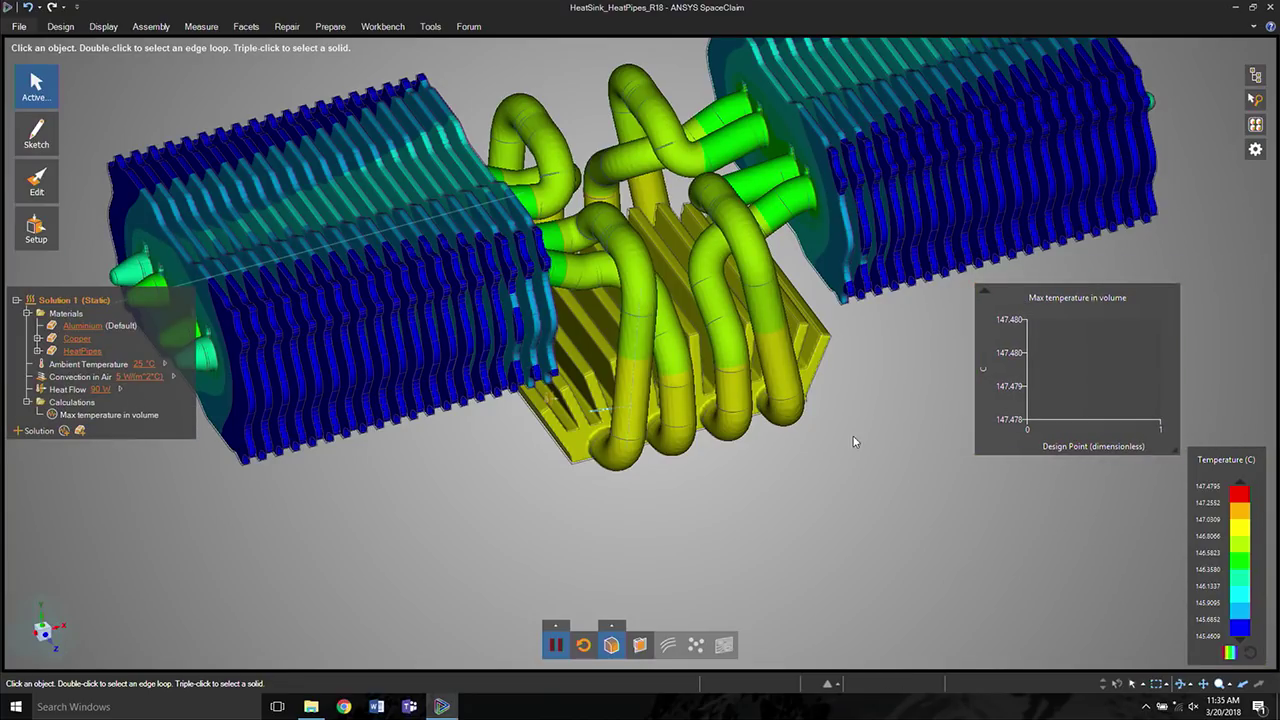
# Step: Remove the outermost heat pipe feeding one fin stack from the simulation bodies
pyautogui.moveTo(834, 431)
pyautogui.keyDown('ctrl'); pyautogui.mouseDown(button='middle')
pyautogui.moveTo(826, 449)
pyautogui.moveTo(840, 452)
pyautogui.mouseUp(button='middle'); pyautogui.keyUp('ctrl')
pyautogui.keyDown('shift'); pyautogui.moveTo(845, 448); pyautogui.dragTo(853, 523, button='middle'); pyautogui.keyUp('shift')
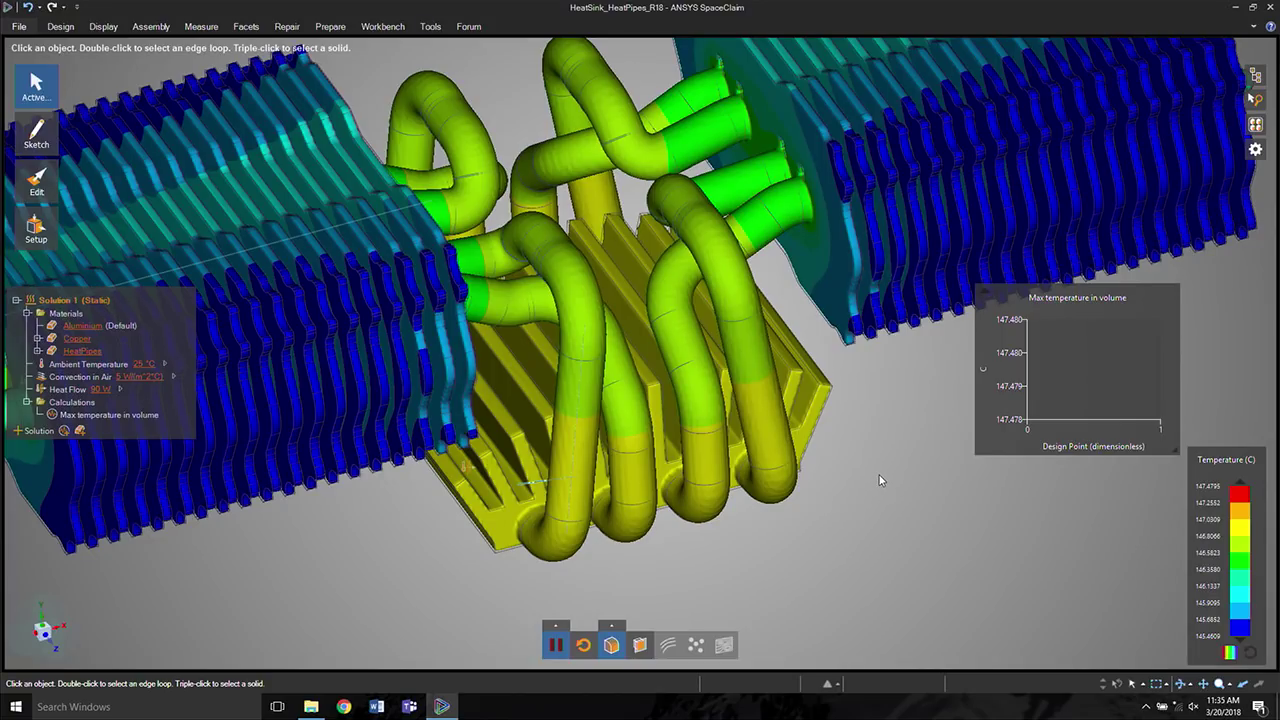
pyautogui.moveTo(895, 482); pyautogui.dragTo(1085, 396, button='middle')
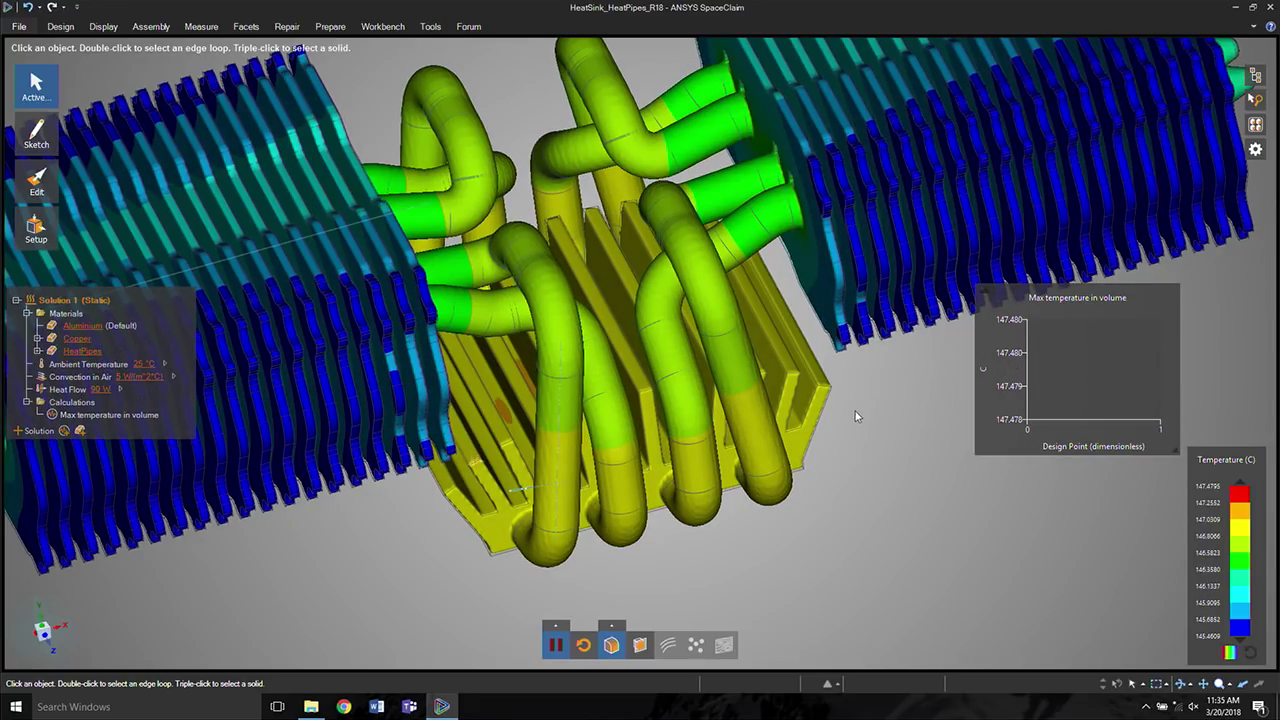
pyautogui.keyDown('shift'); pyautogui.moveTo(744, 250); pyautogui.dragTo(704, 311, button='middle'); pyautogui.keyUp('shift')
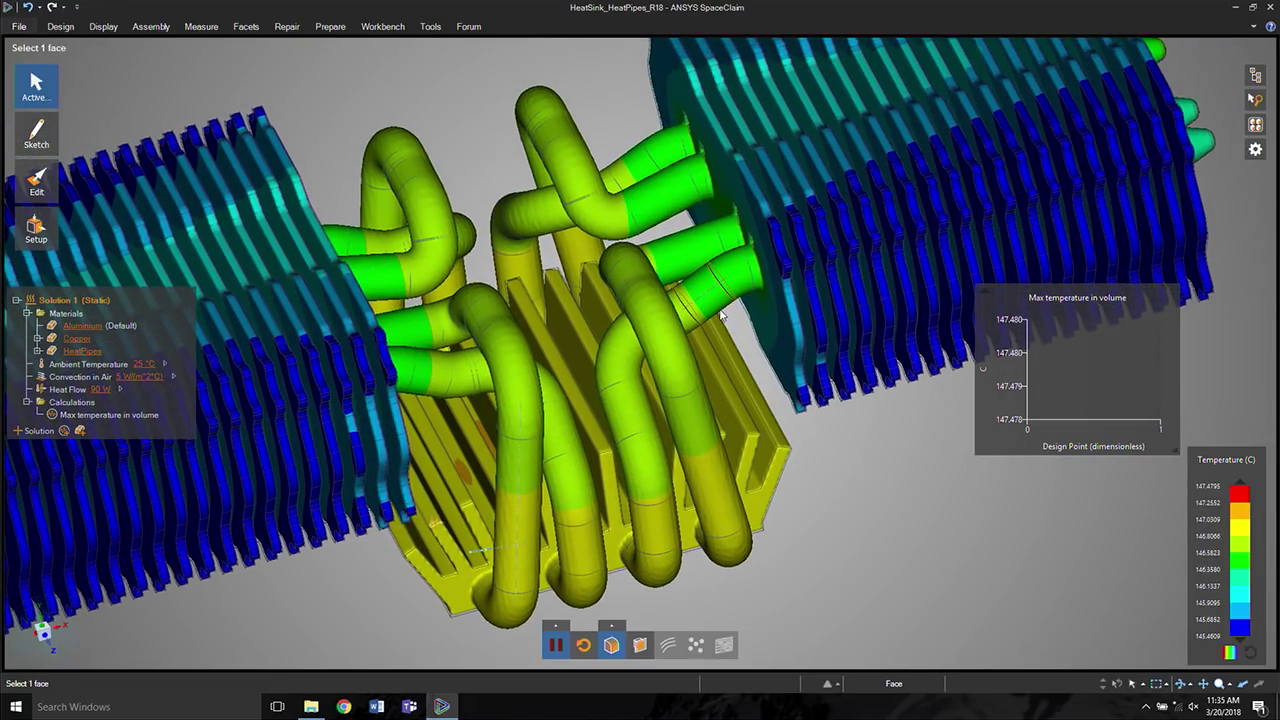
pyautogui.rightClick(632, 268)
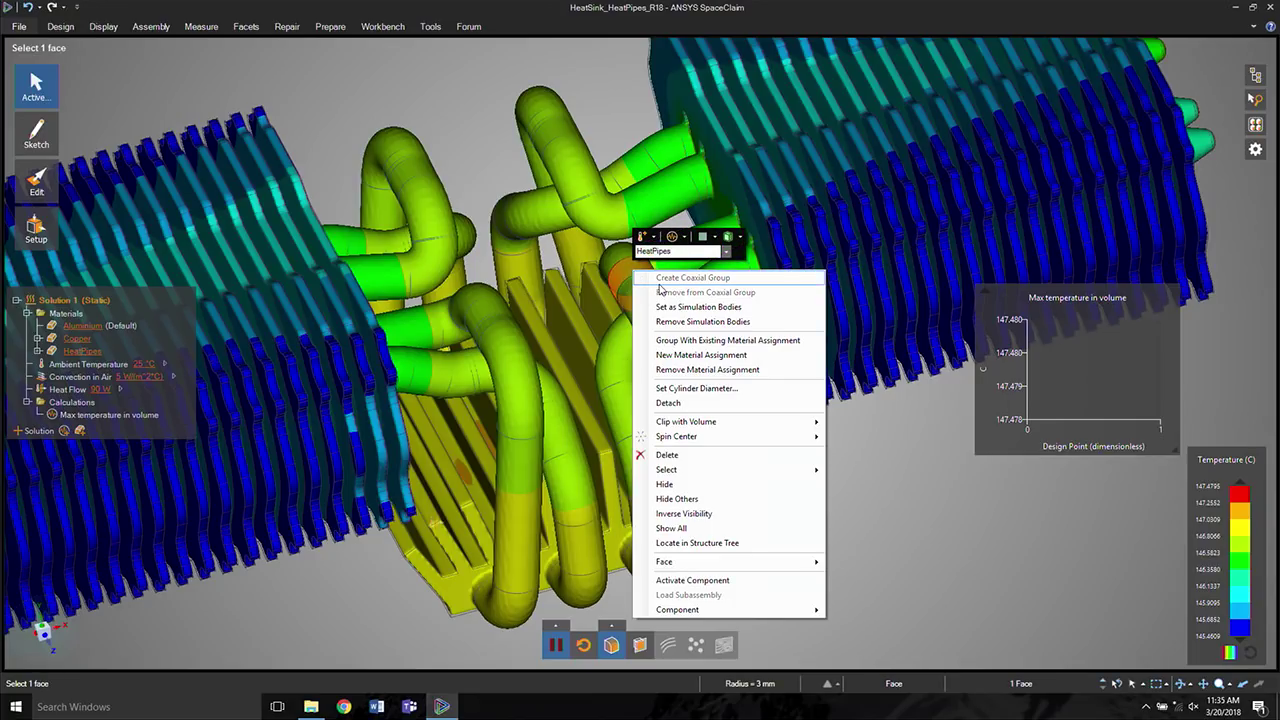
pyautogui.click(690, 321)
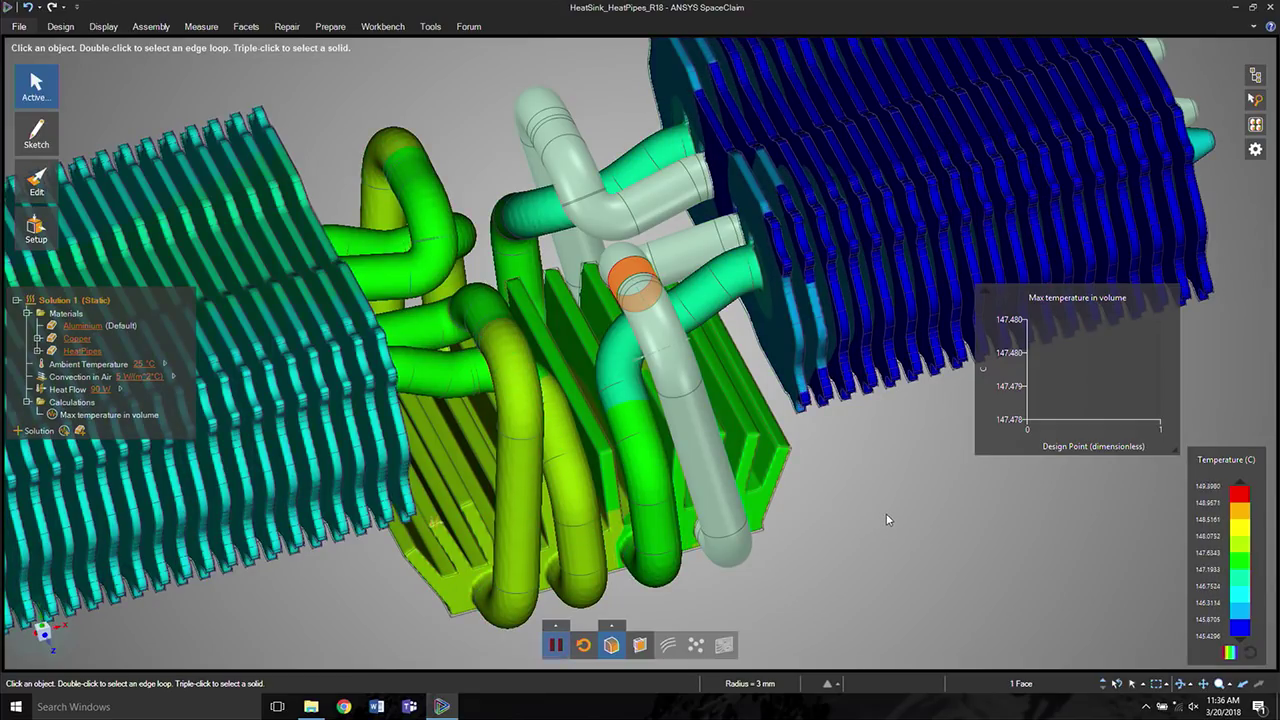
# Step: Select and delete a group of cooling fins from the heat sink
pyautogui.moveTo(887, 516); pyautogui.dragTo(894, 514, button='middle')
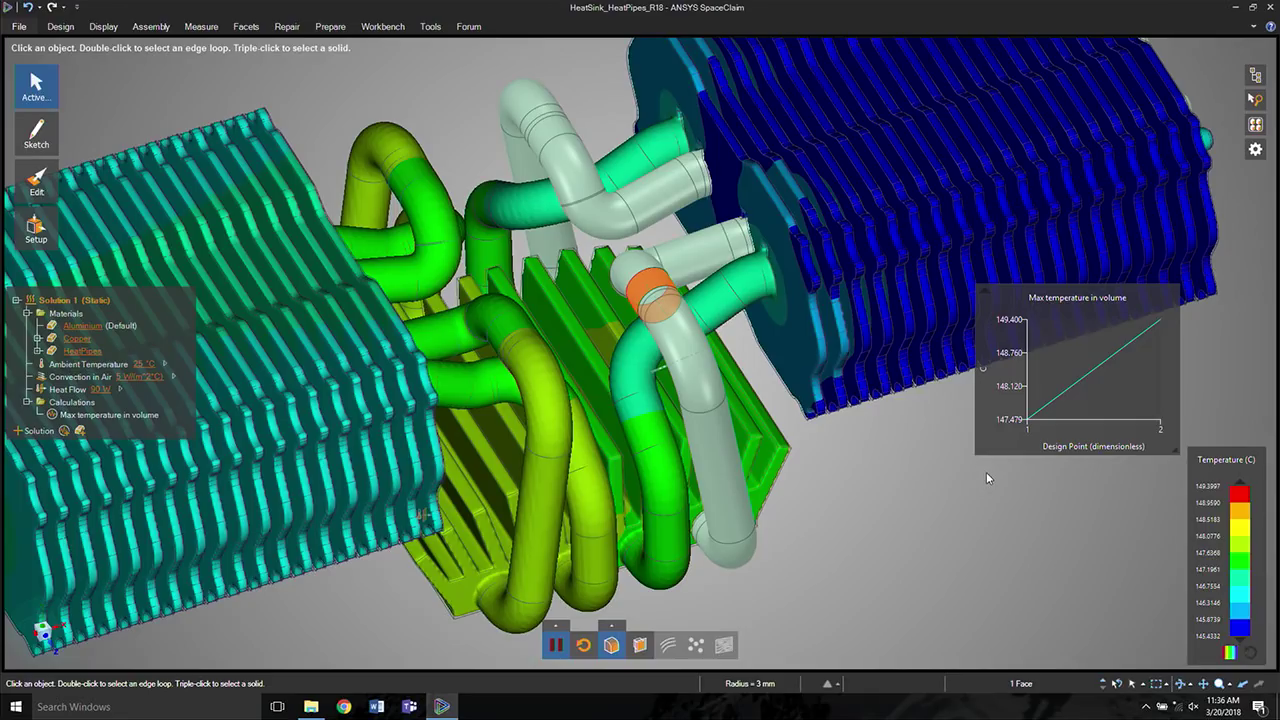
pyautogui.moveTo(943, 474); pyautogui.dragTo(706, 175, button='middle')
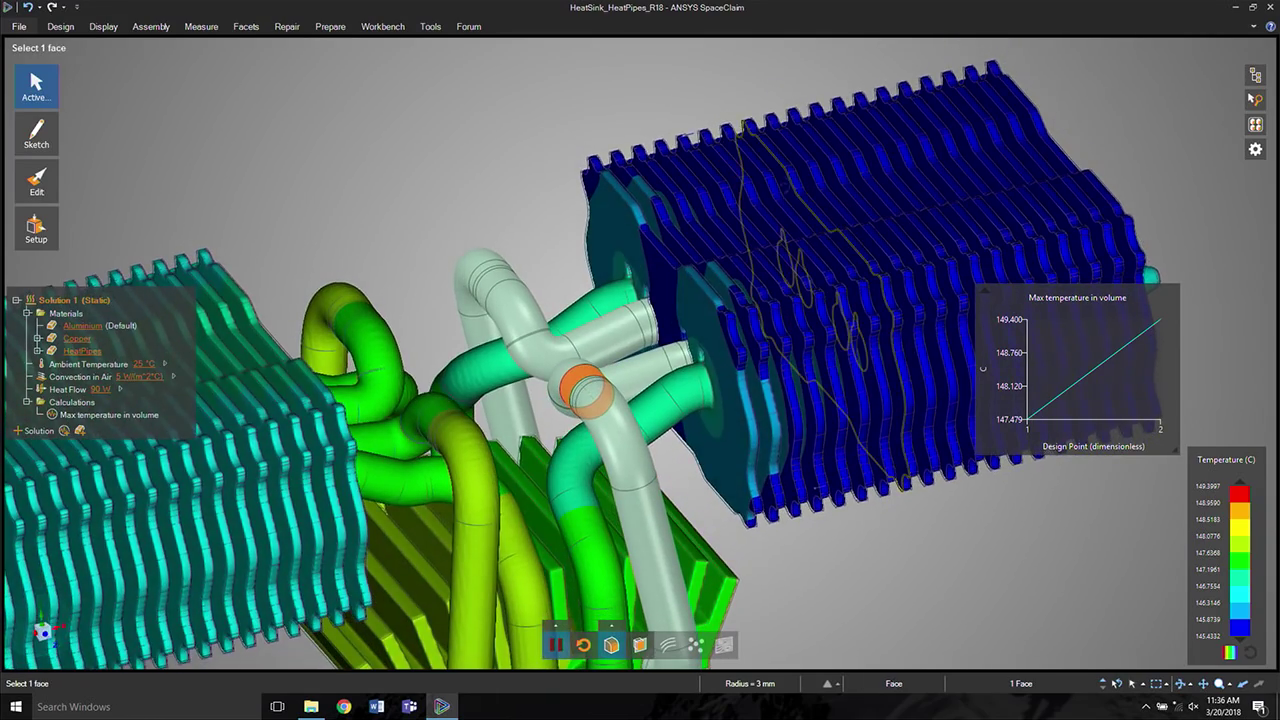
pyautogui.moveTo(785, 186); pyautogui.dragTo(803, 205, button='middle')
pyautogui.moveTo(369, 102); pyautogui.dragTo(385, 110)
pyautogui.press('Delete')
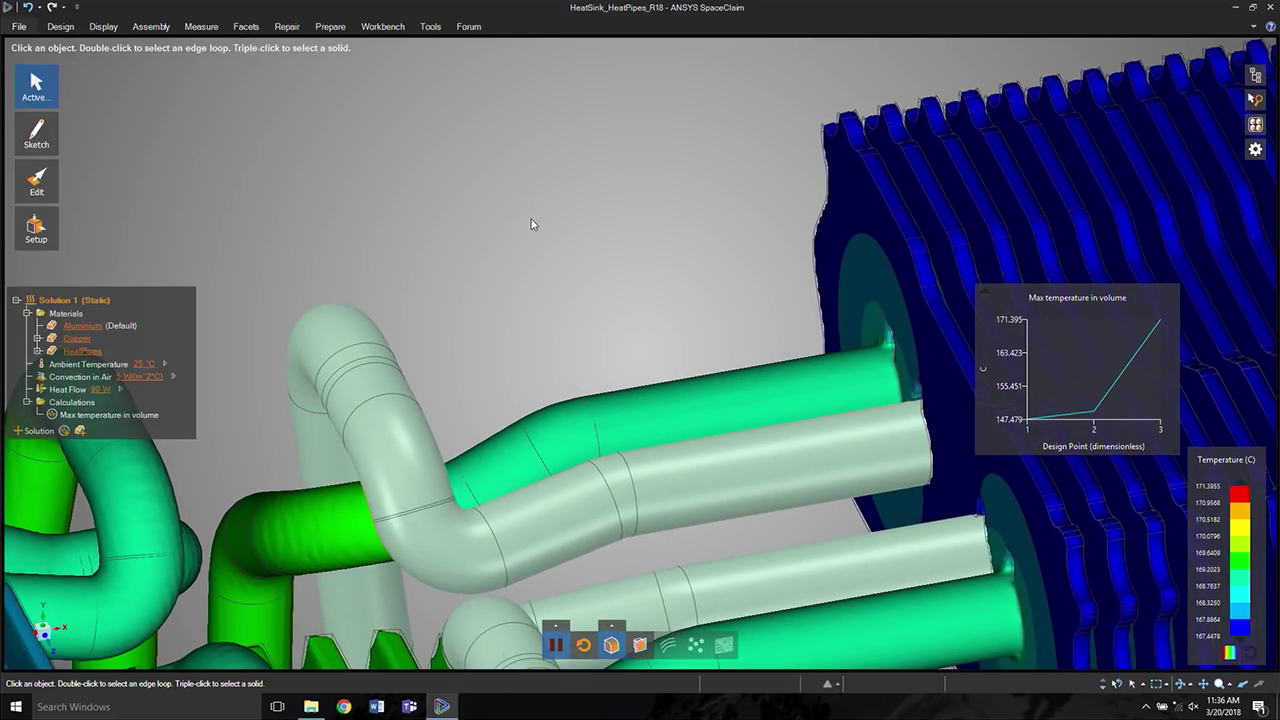
# Step: Open the CAST_BLOCK_clean engine block model in place of the heat sink
pyautogui.scroll(-2, 532, 224)
pyautogui.keyDown('shift'); pyautogui.moveTo(582, 258); pyautogui.dragTo(547, 192, button='middle'); pyautogui.keyUp('shift')
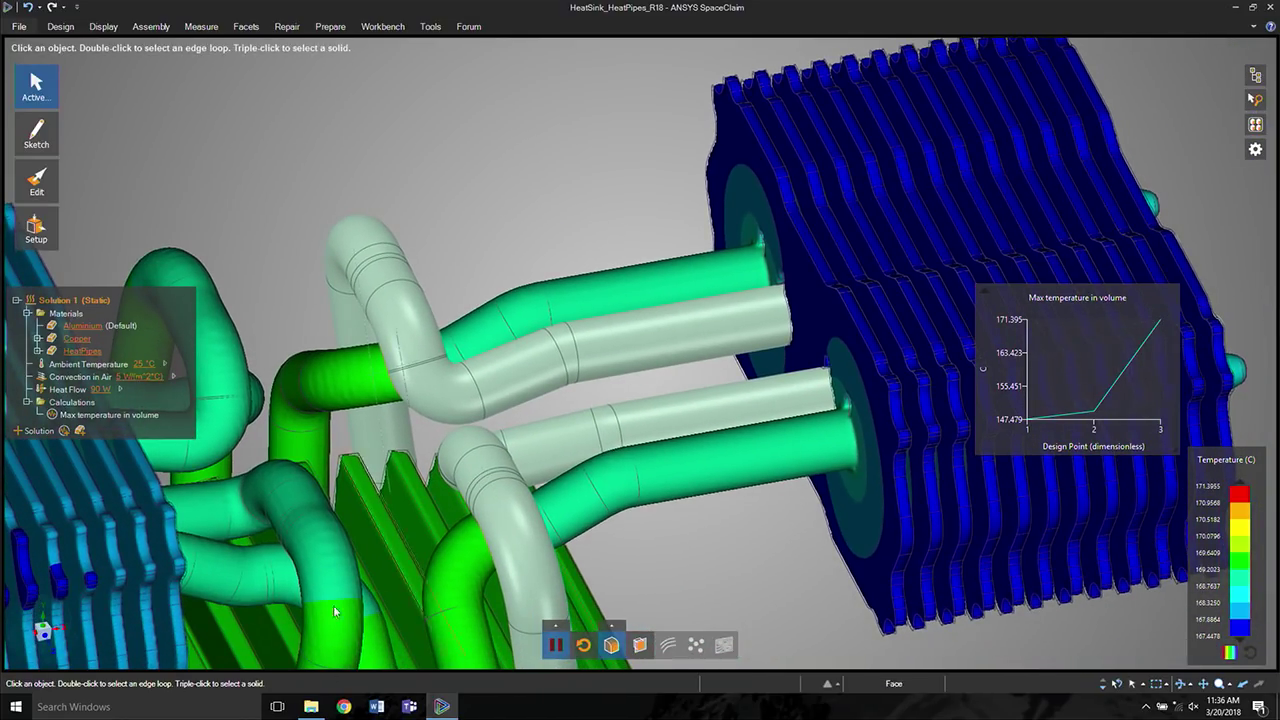
pyautogui.click(311, 705)
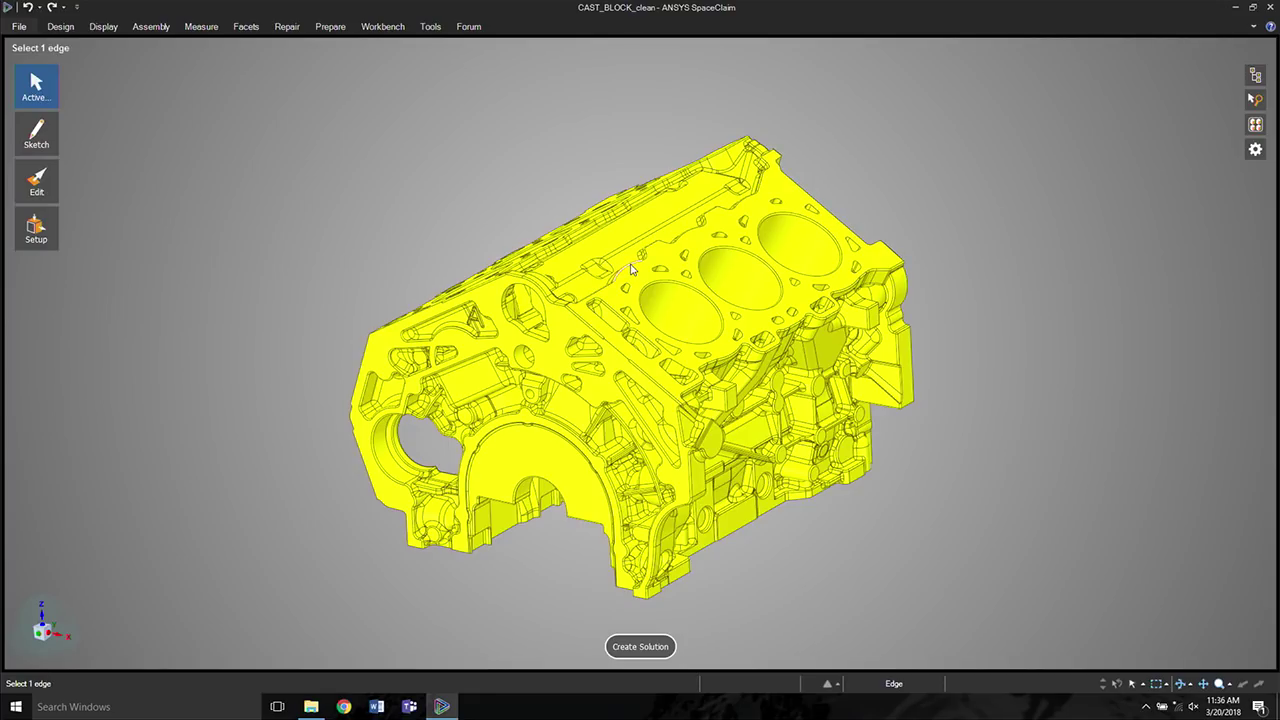
# Step: Create a thermal solution for the engine block with Structural Steel as the material
pyautogui.moveTo(929, 437); pyautogui.dragTo(897, 448, button='middle')
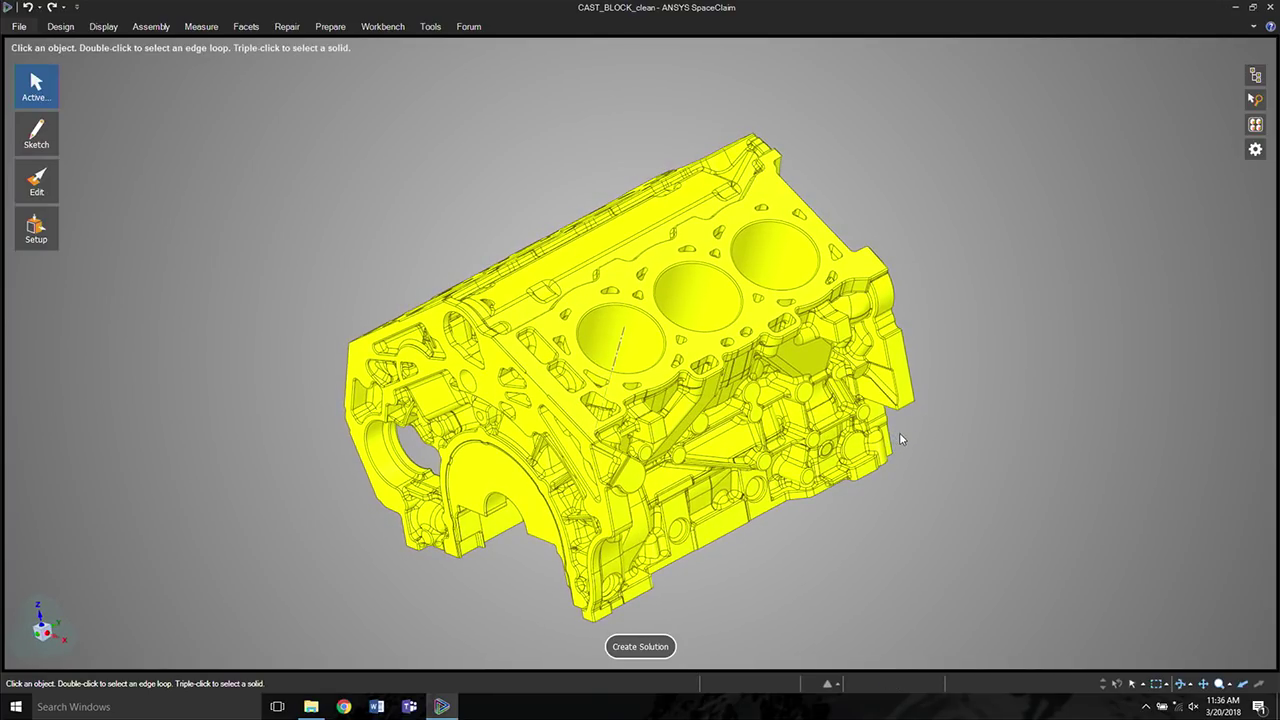
pyautogui.click(738, 522)
pyautogui.scroll(2, 745, 505)
pyautogui.keyDown('shift'); pyautogui.moveTo(748, 499); pyautogui.dragTo(781, 430, button='middle'); pyautogui.keyUp('shift')
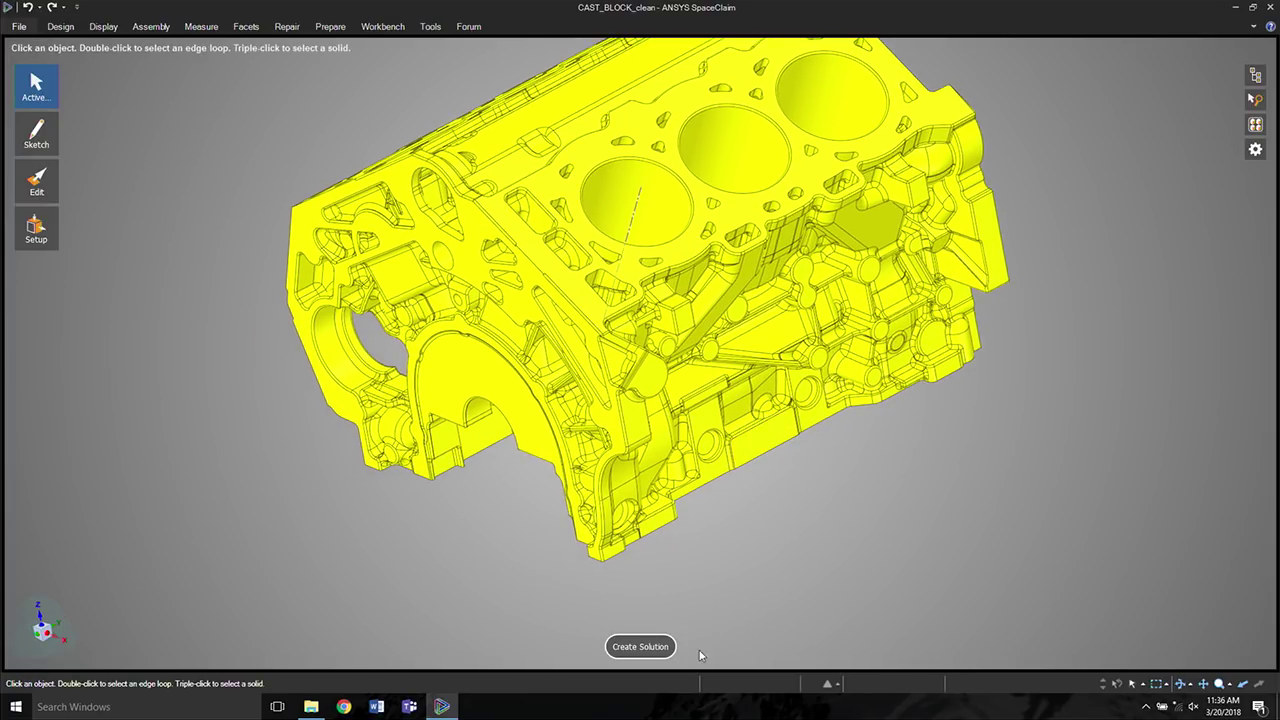
pyautogui.click(663, 647)
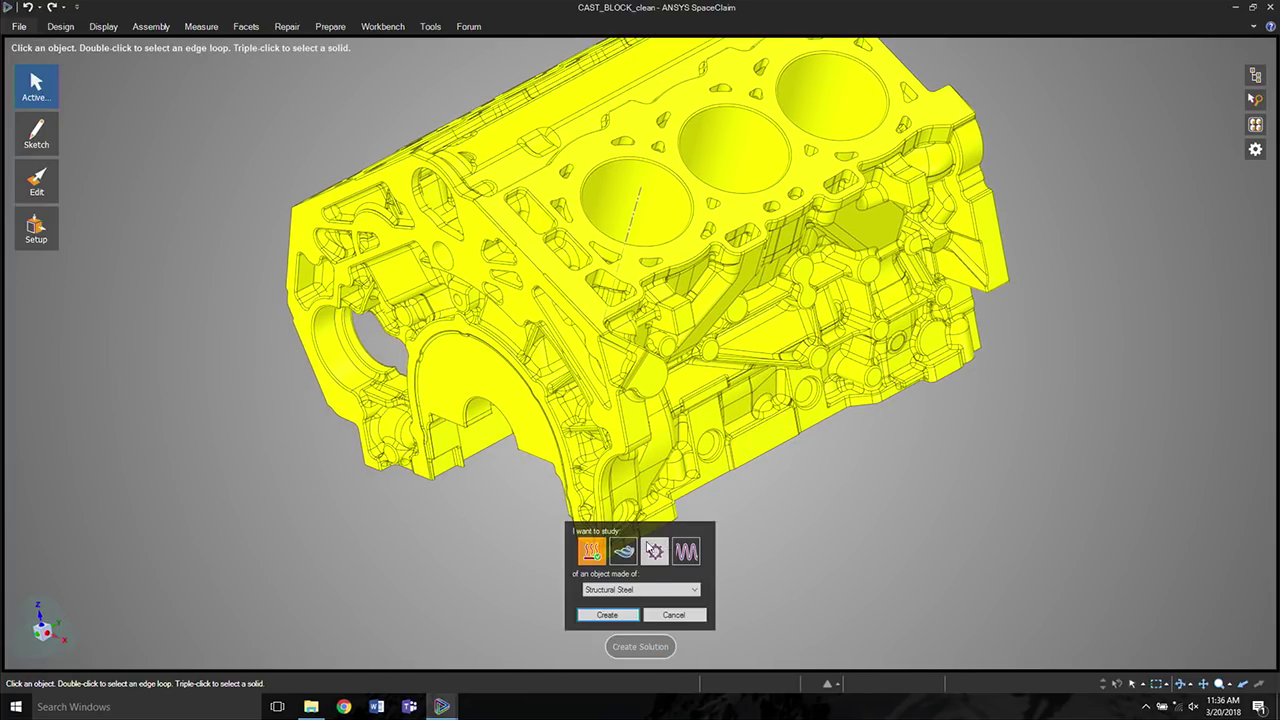
pyautogui.click(619, 615)
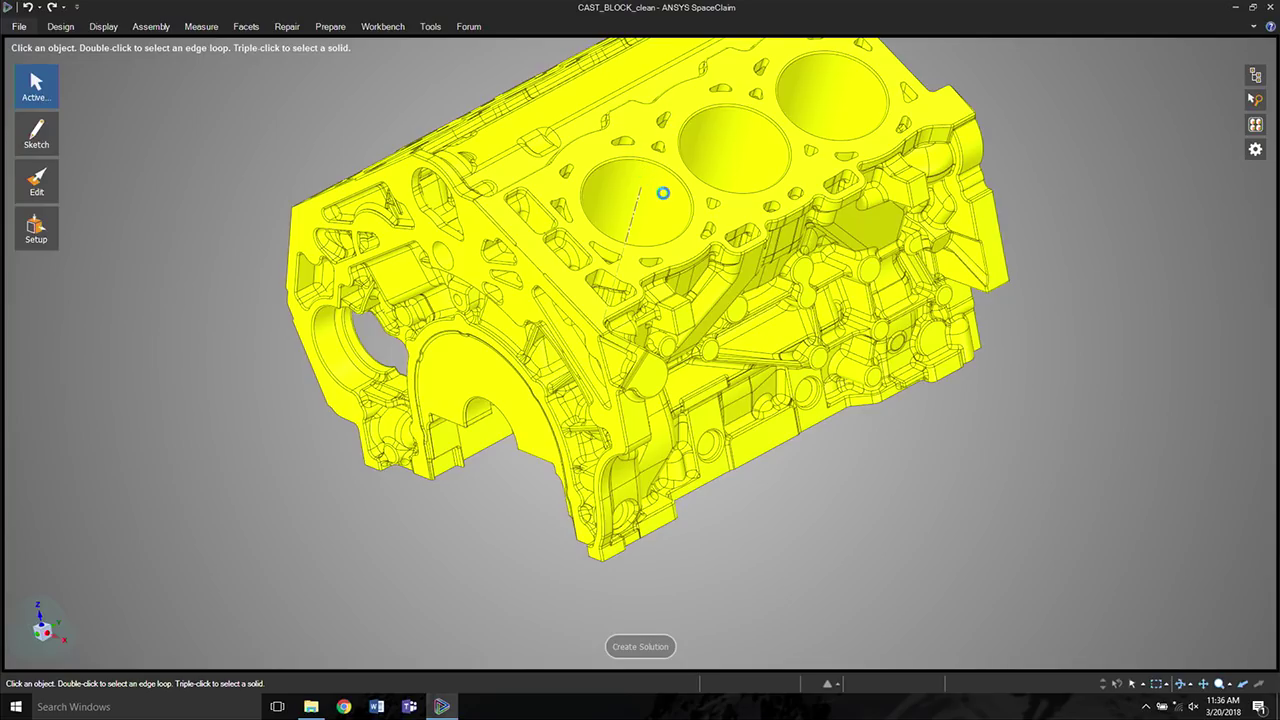
# Step: Apply a 30000 W heat flow to all six cylinder bore faces on both banks of the engine block
pyautogui.click(664, 192)
pyautogui.keyDown('ctrl'); pyautogui.click(737, 186); pyautogui.keyUp('ctrl')
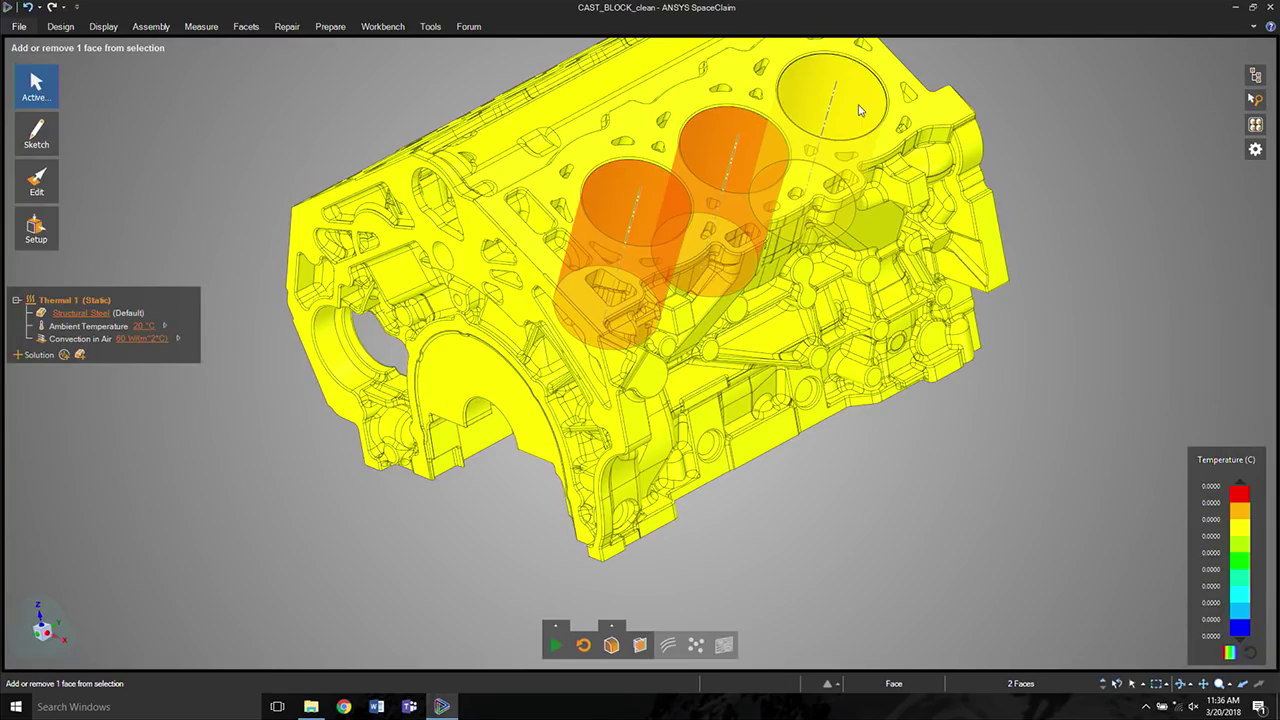
pyautogui.keyDown('ctrl'); pyautogui.click(868, 120); pyautogui.keyUp('ctrl')
pyautogui.moveTo(868, 120); pyautogui.dragTo(640, 145, button='middle')
pyautogui.keyDown('ctrl'); pyautogui.click(629, 144); pyautogui.keyUp('ctrl')
pyautogui.keyDown('ctrl'); pyautogui.click(580, 192); pyautogui.keyUp('ctrl')
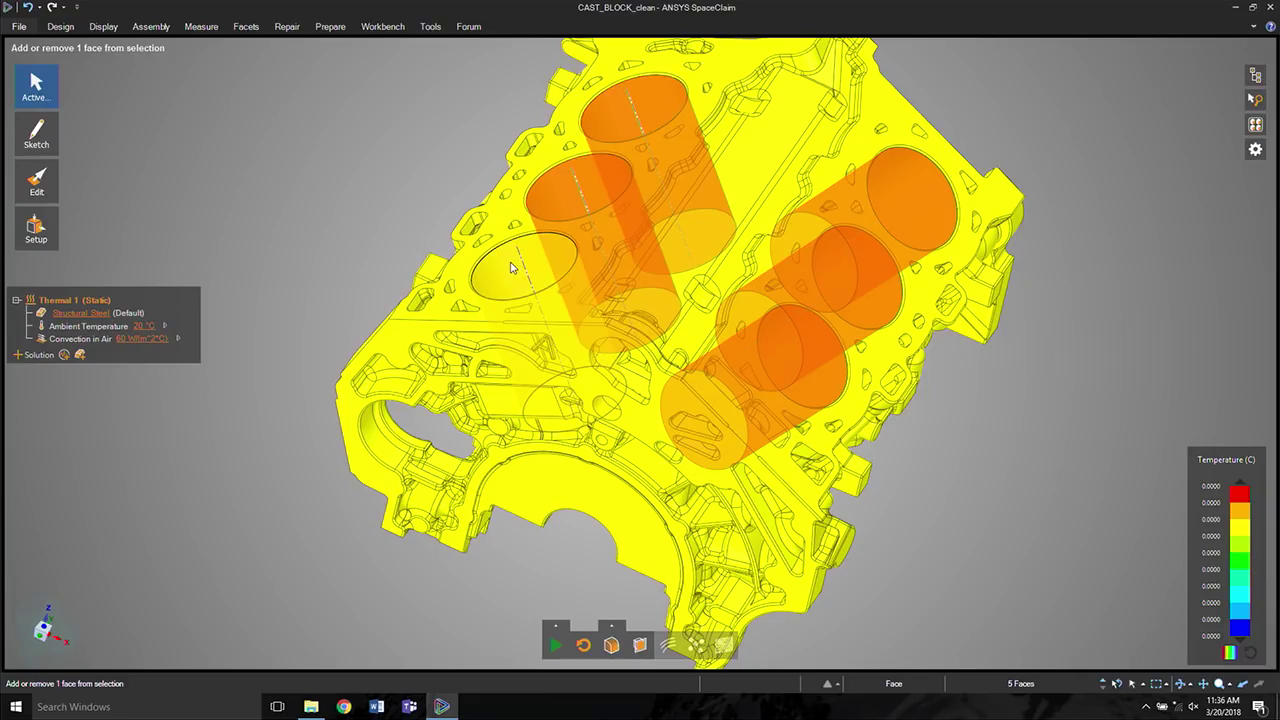
pyautogui.click(530, 209)
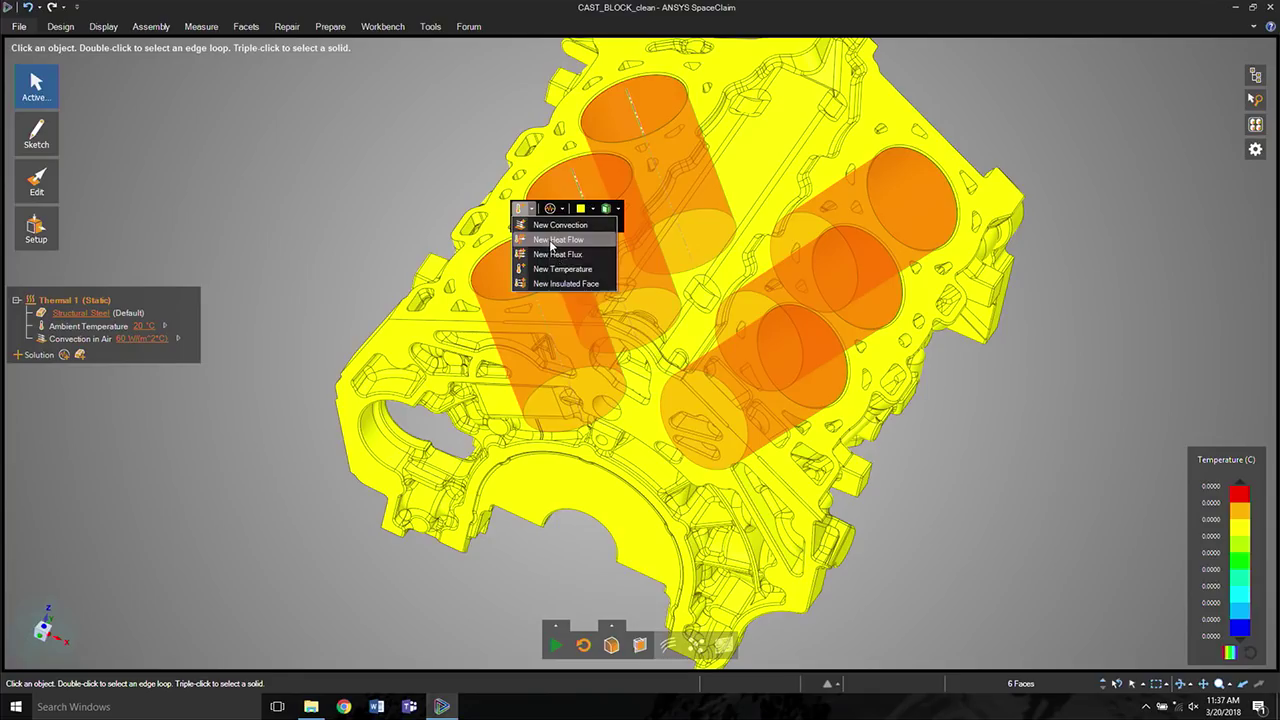
pyautogui.click(556, 240)
pyautogui.write('30000')
pyautogui.press('Return')
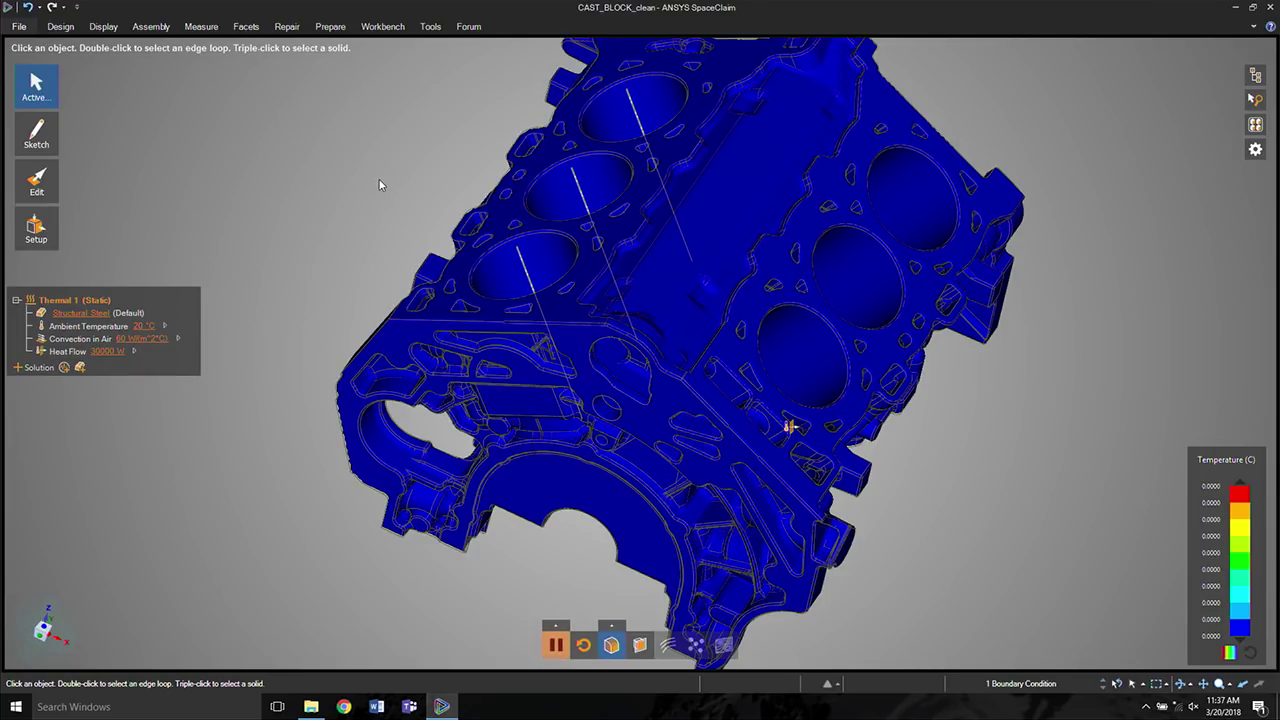
# Step: Create a chart of the maximum temperature on faces for the middle bore of the right-hand cylinder bank
pyautogui.moveTo(382, 147); pyautogui.dragTo(314, 111, button='middle')
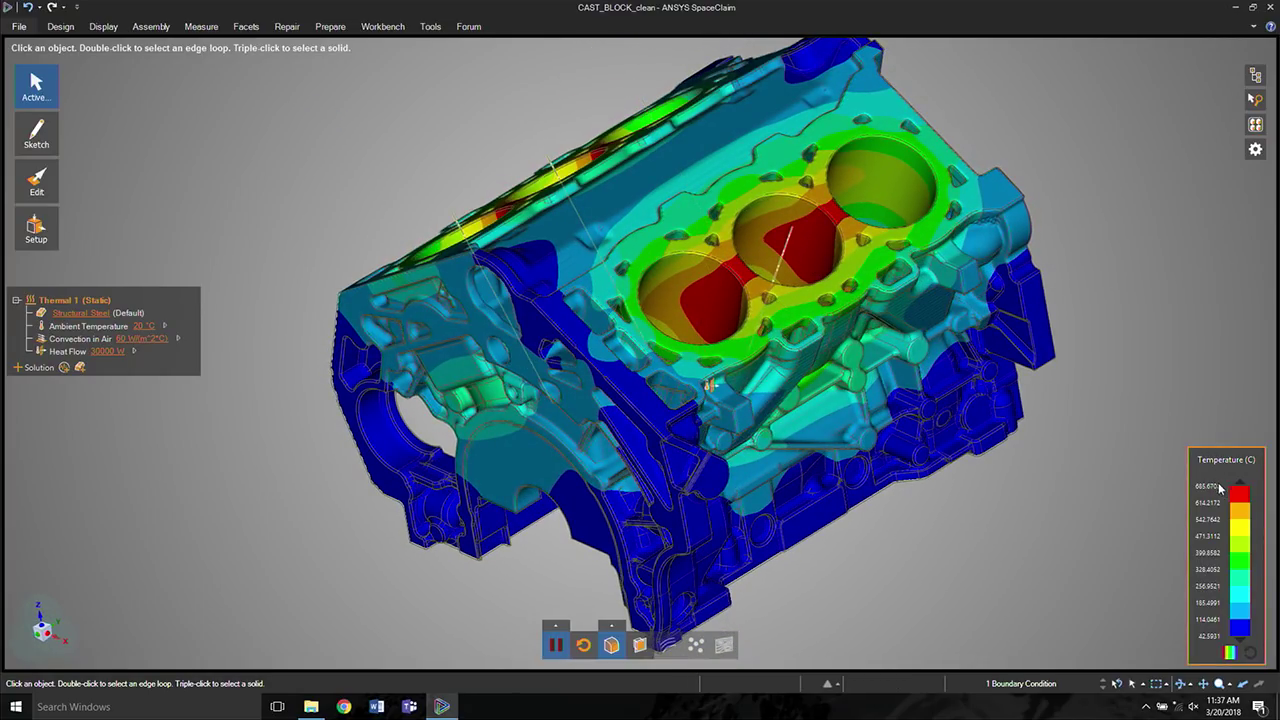
pyautogui.moveTo(1012, 520); pyautogui.dragTo(1042, 542, button='middle')
pyautogui.click(832, 250)
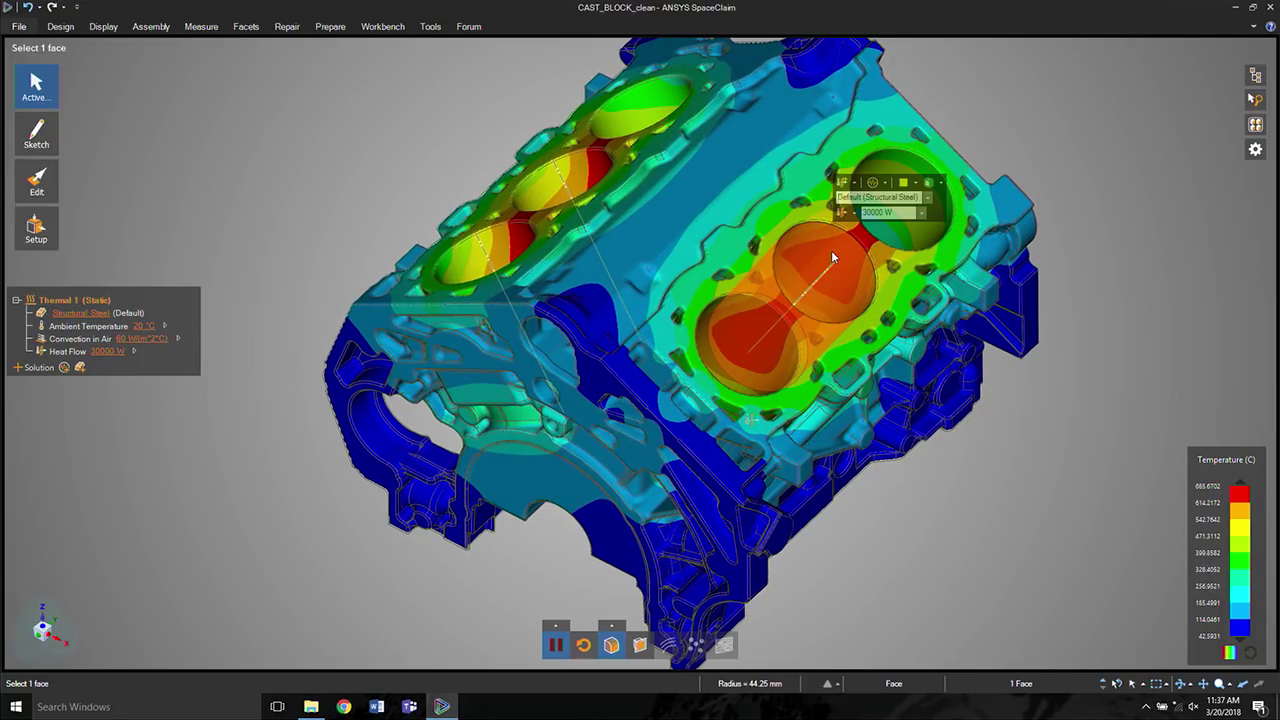
pyautogui.click(884, 183)
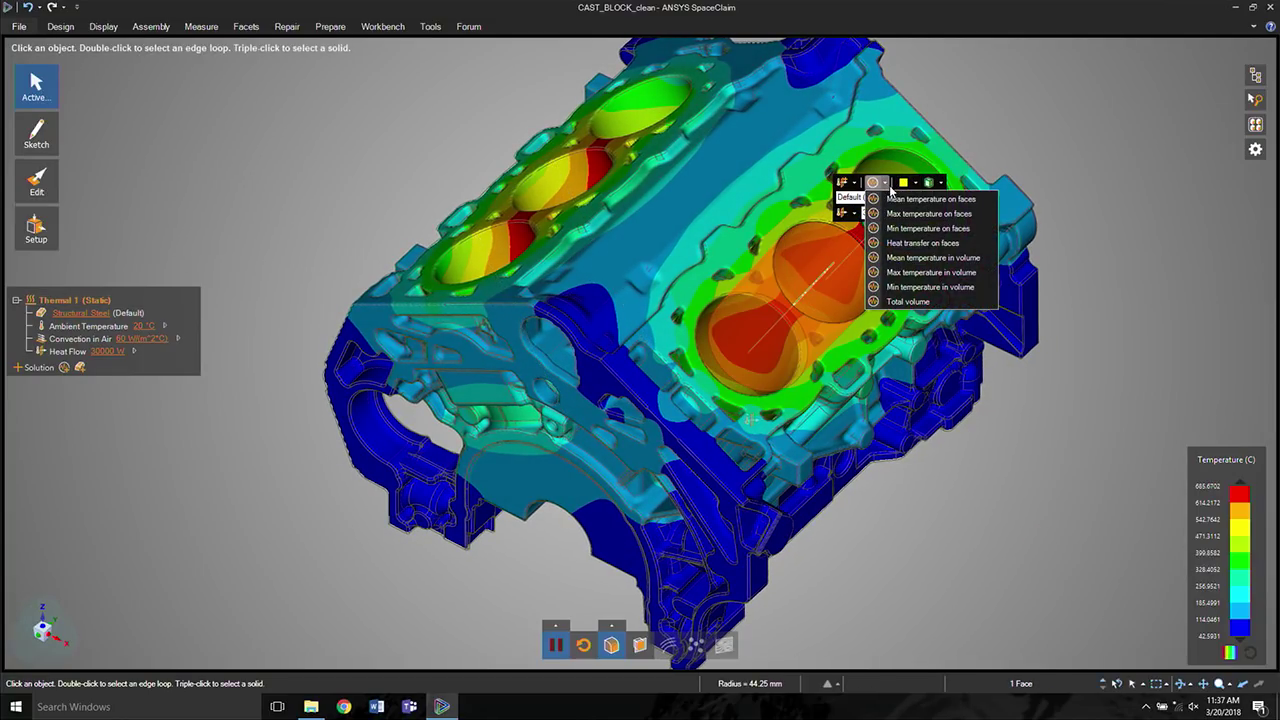
pyautogui.click(928, 213)
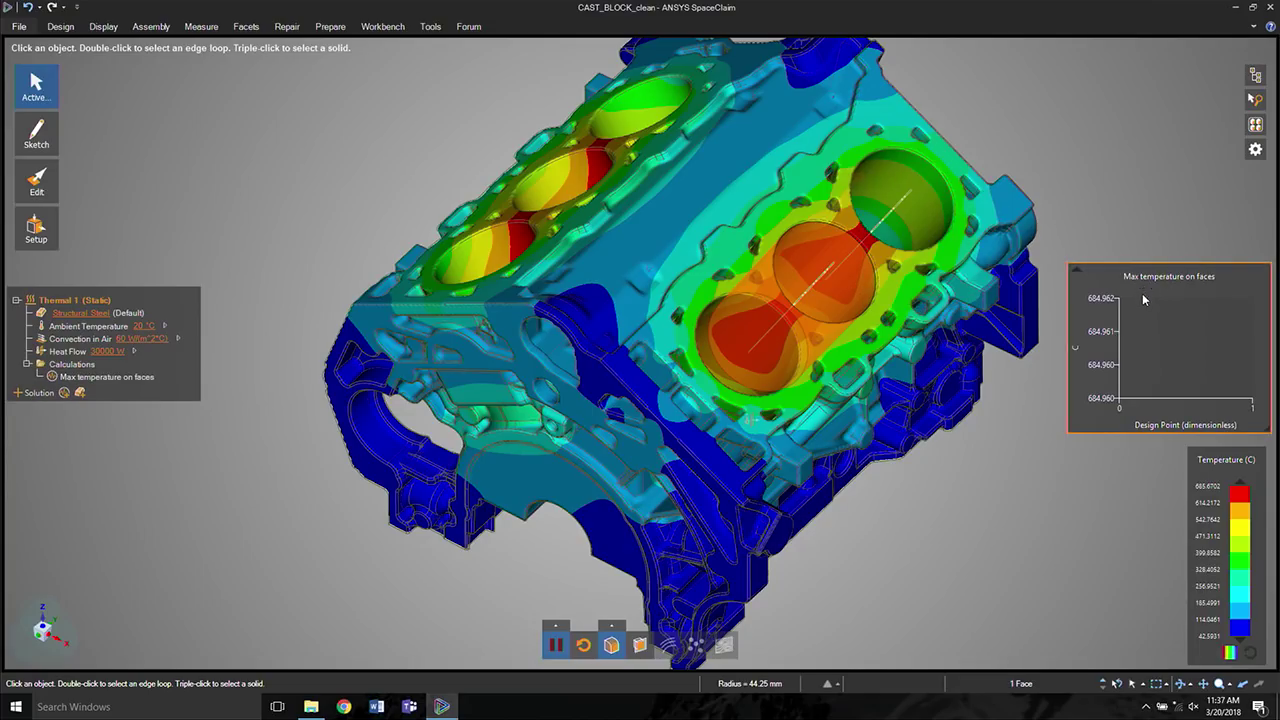
# Step: Chart the maximum temperature on faces for the middle bore of the left-hand cylinder bank and place the chart beside that bank
pyautogui.keyDown('shift'); pyautogui.moveTo(1005, 505); pyautogui.dragTo(945, 535, button='middle'); pyautogui.keyUp('shift')
pyautogui.click(458, 237)
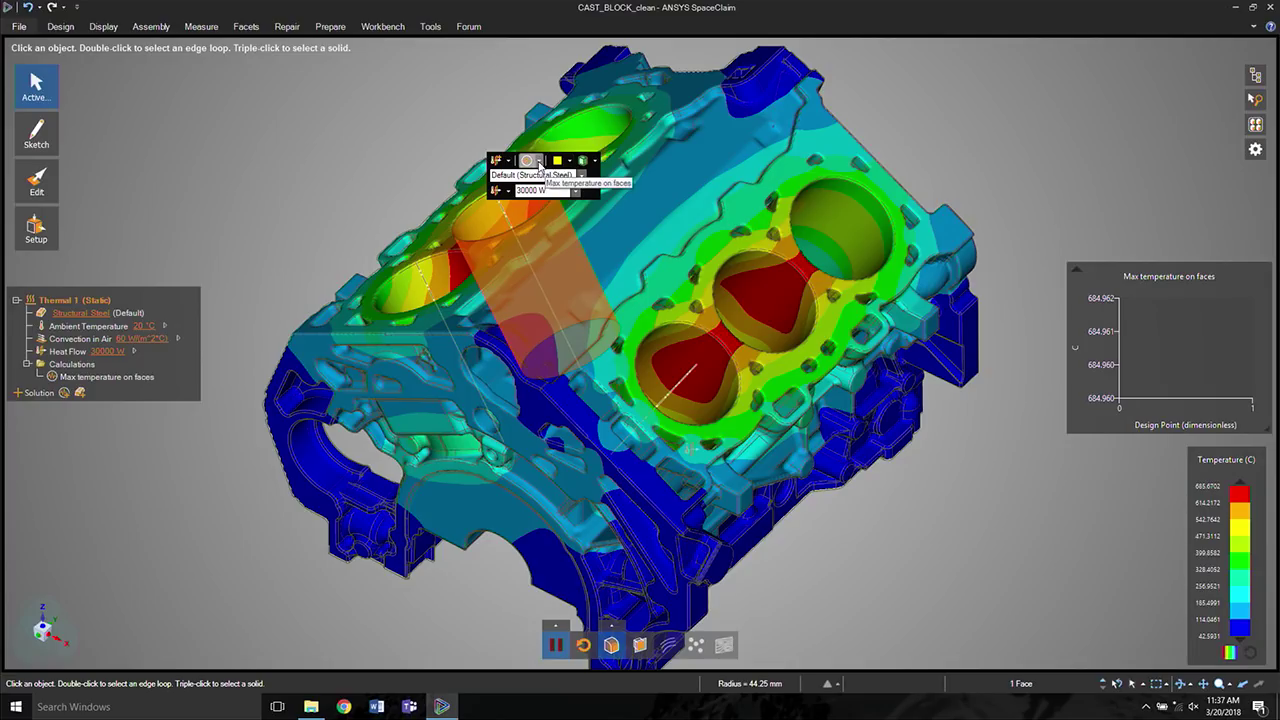
pyautogui.click(539, 161)
pyautogui.click(572, 180)
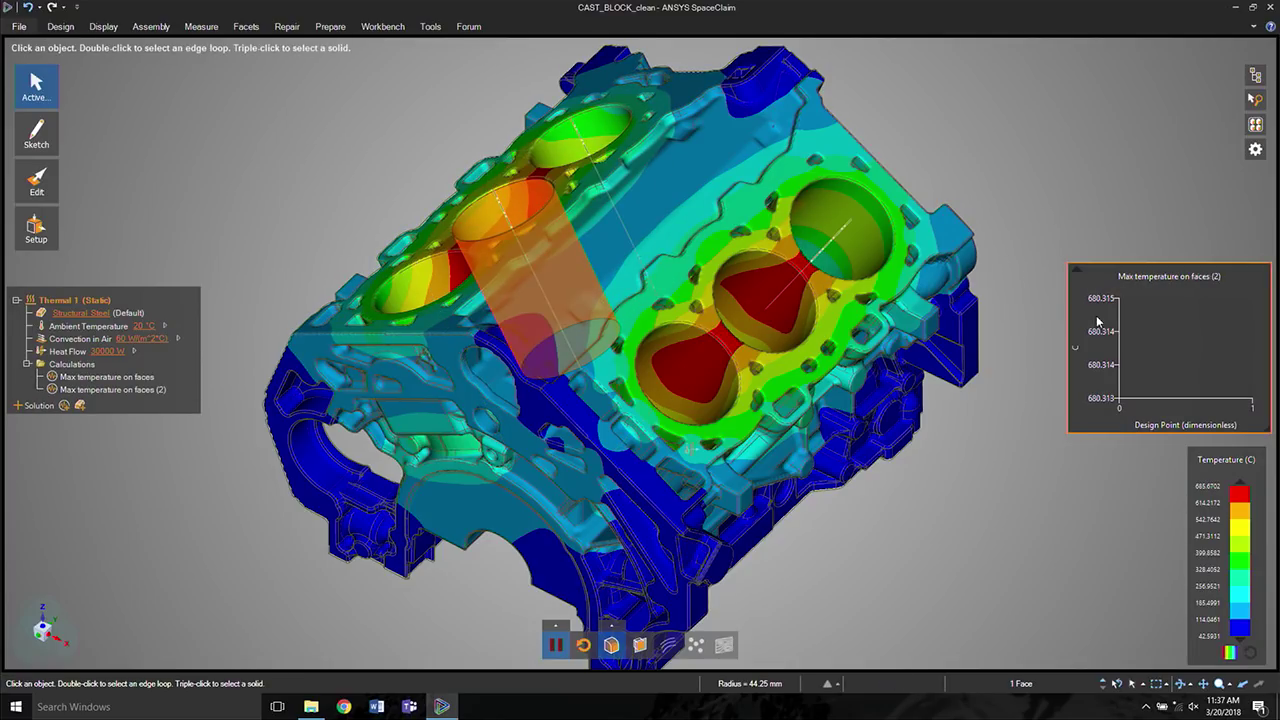
pyautogui.moveTo(1099, 322); pyautogui.dragTo(175, 134)
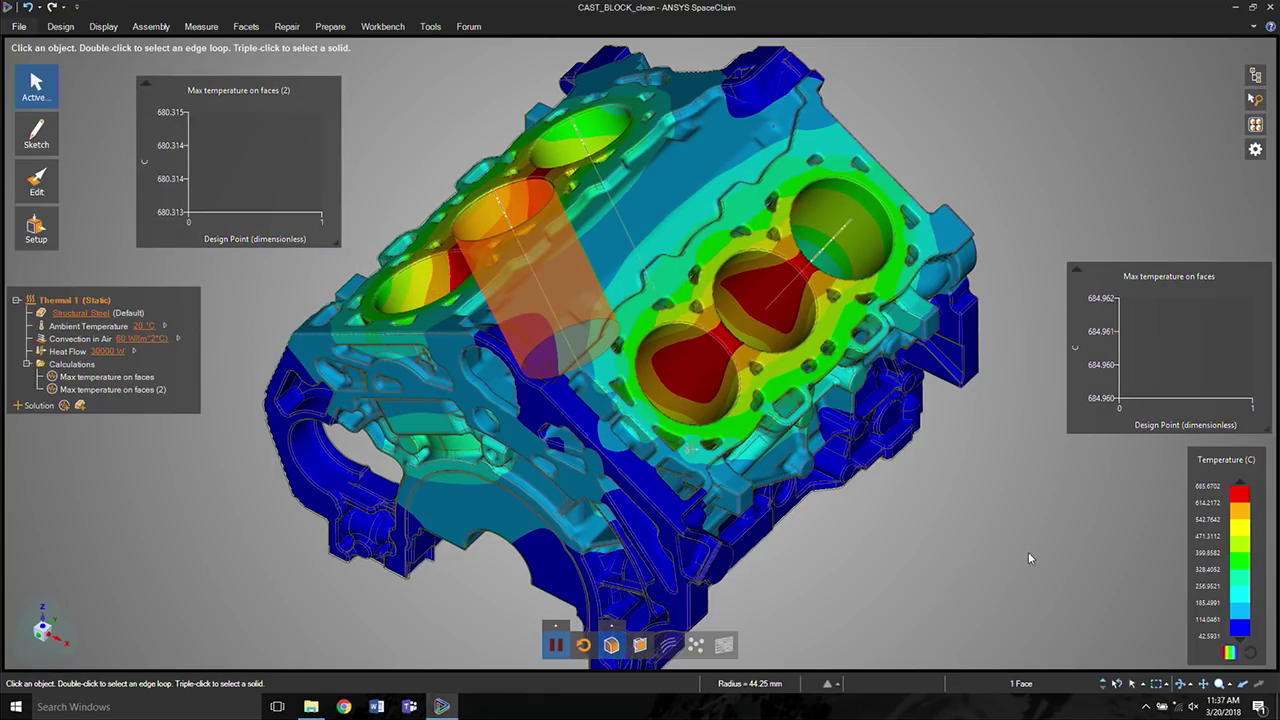
# Step: Select all connected coolant jacket faces around the right-hand bank's bores and apply convection with a film coefficient of 300 W/(m^2°C)
pyautogui.scroll(5, 945, 535)
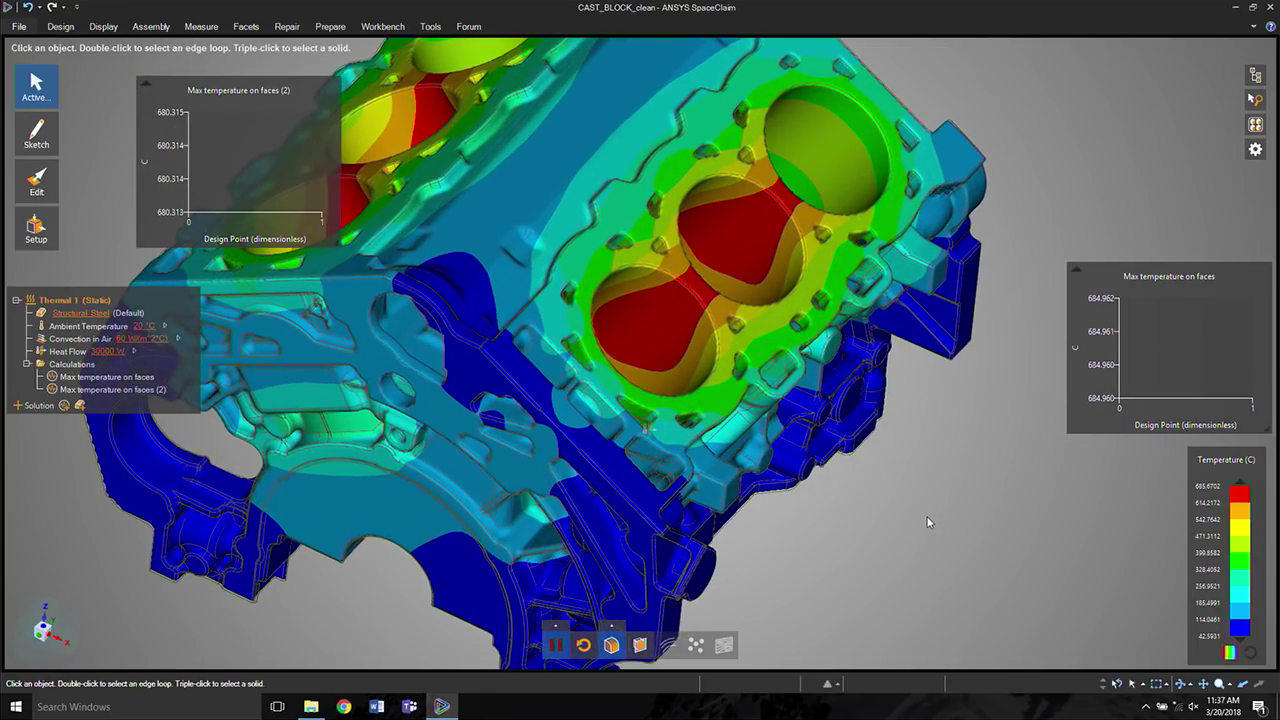
pyautogui.keyDown('shift'); pyautogui.moveTo(923, 476); pyautogui.dragTo(1005, 491, button='middle'); pyautogui.keyUp('shift')
pyautogui.scroll(5, 746, 206)
pyautogui.moveTo(791, 300); pyautogui.dragTo(787, 435, button='middle')
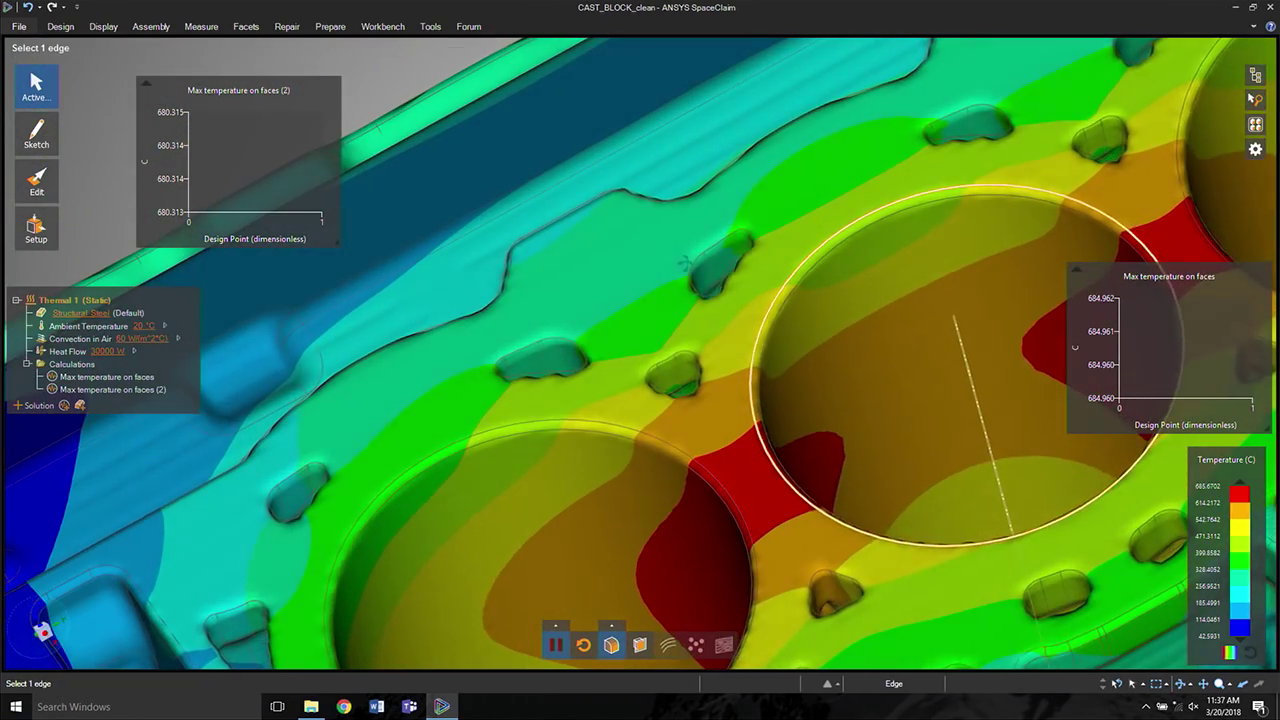
pyautogui.tripleClick(724, 252)
pyautogui.scroll(-3, 817, 330)
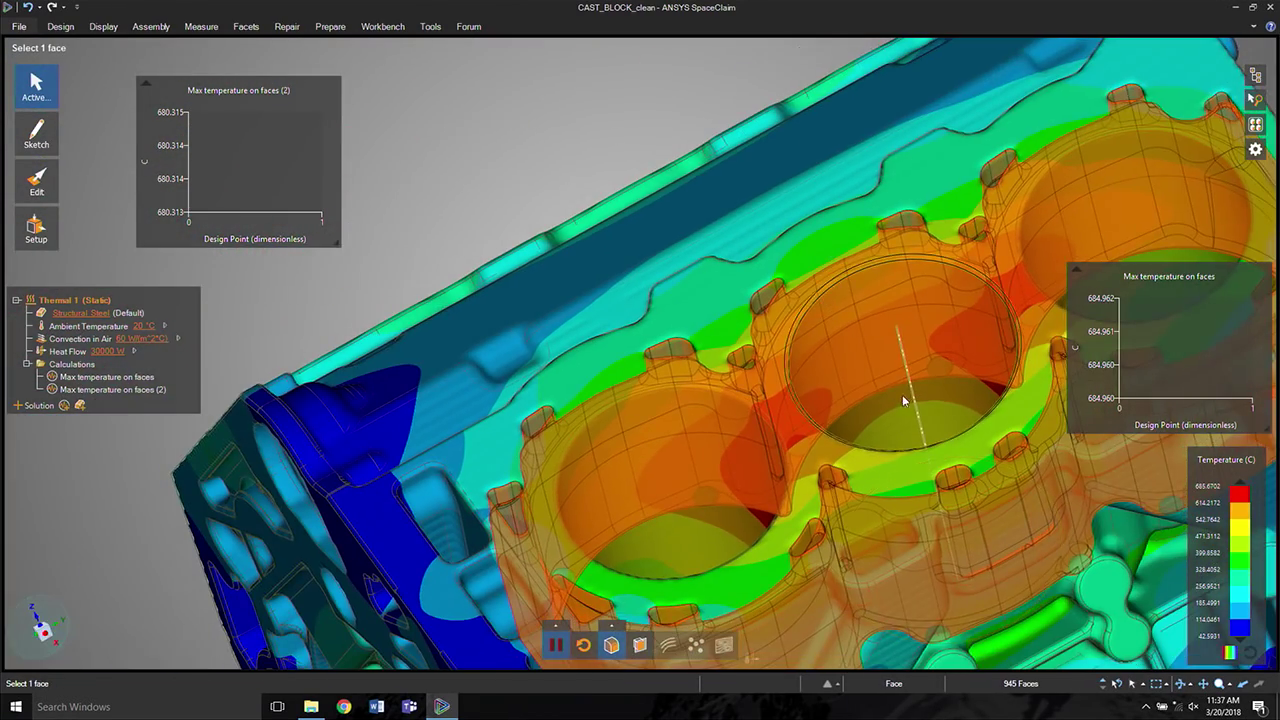
pyautogui.moveTo(906, 403); pyautogui.dragTo(873, 297, button='middle')
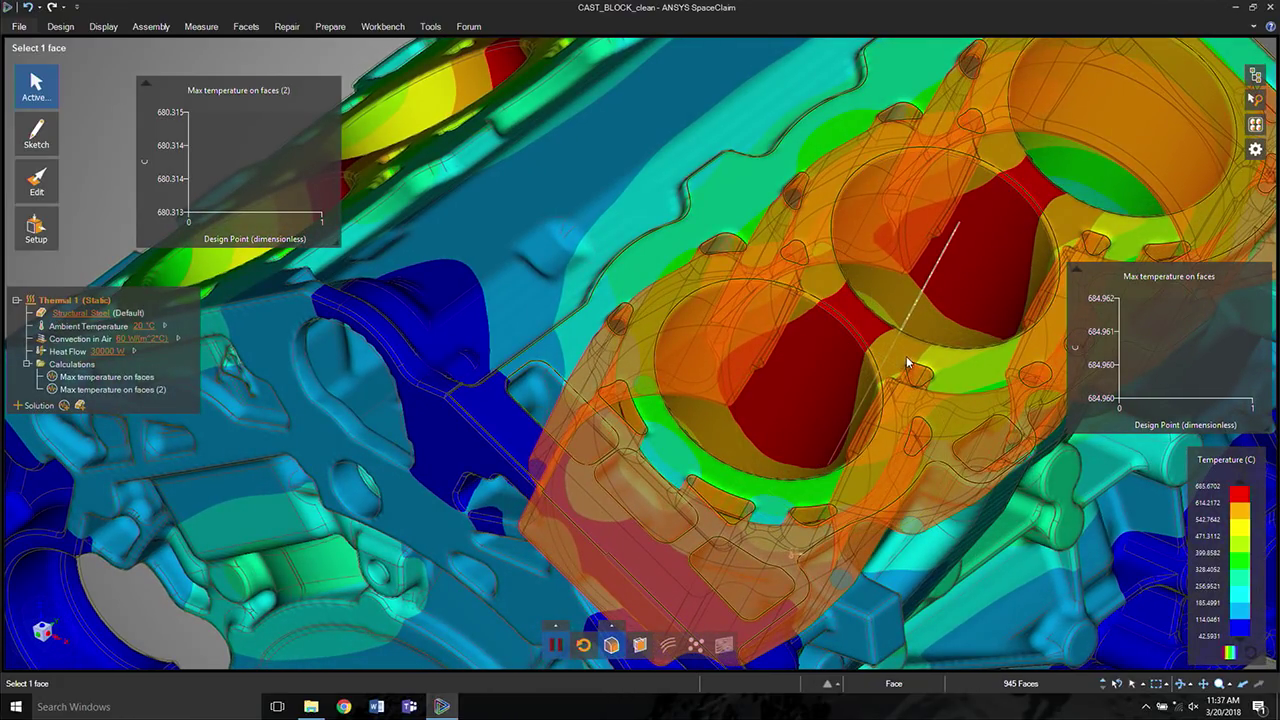
pyautogui.scroll(-5, 875, 375)
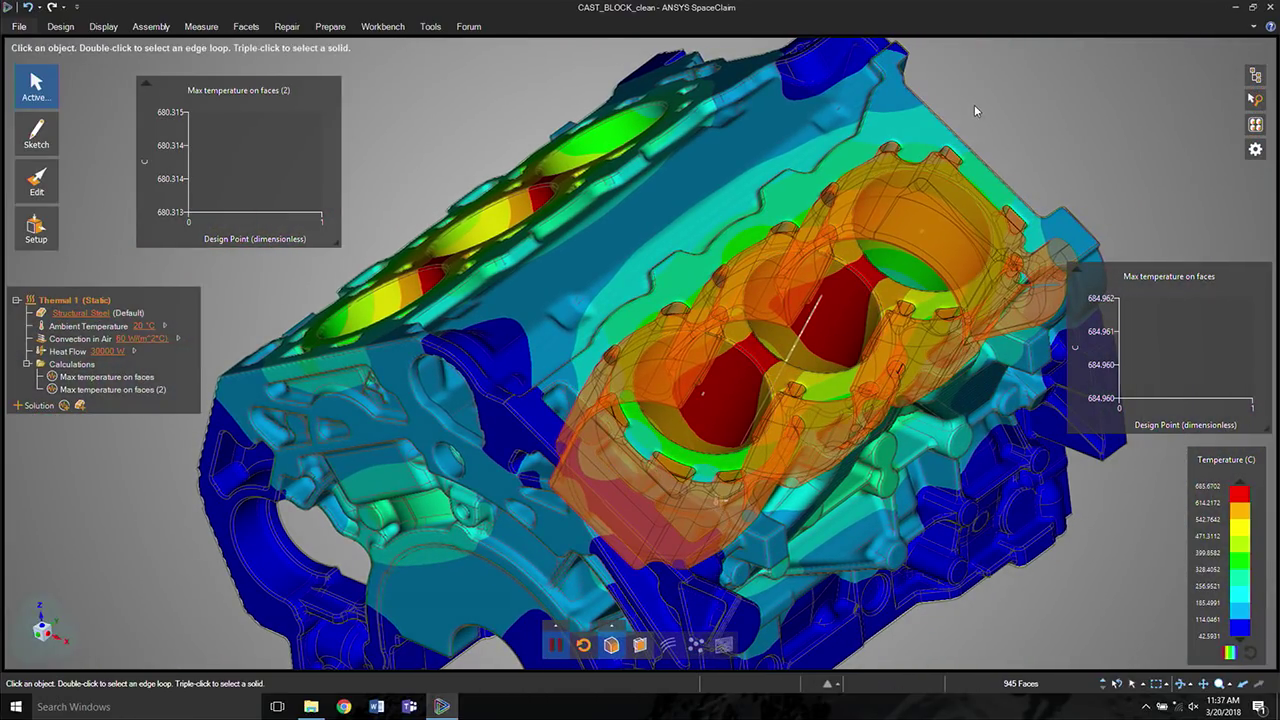
pyautogui.rightClick(973, 102)
pyautogui.click(994, 70)
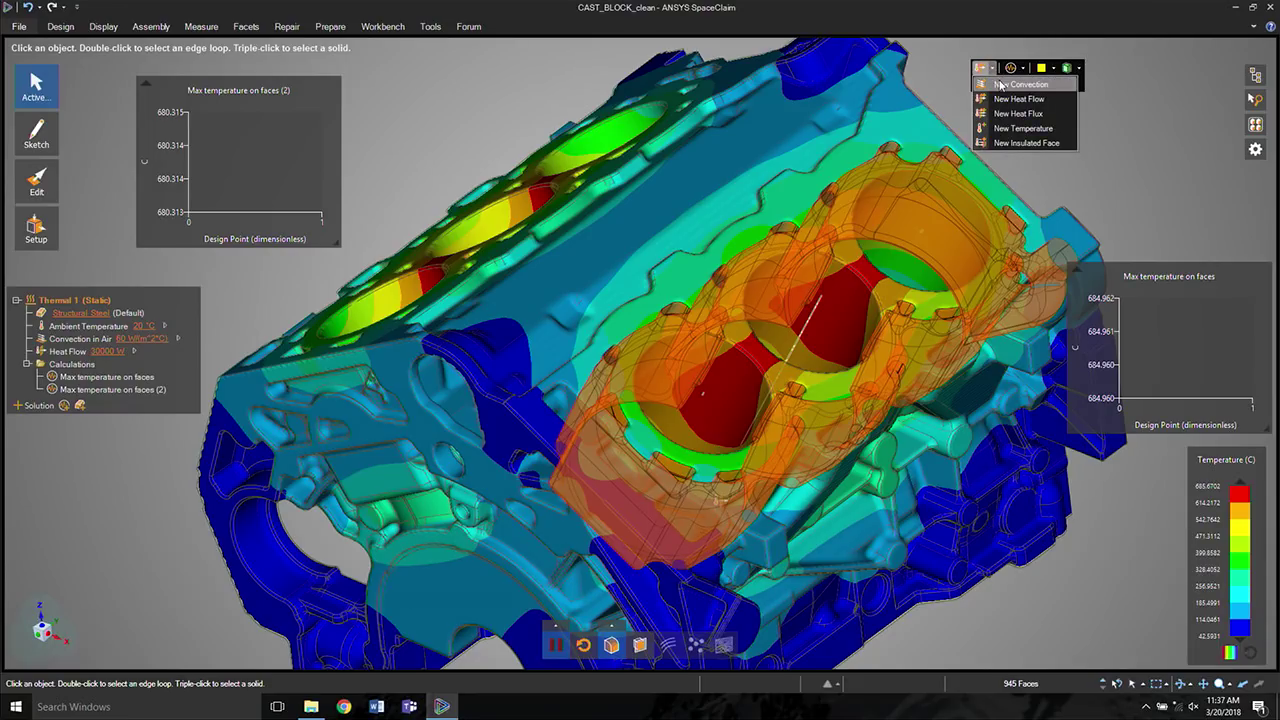
pyautogui.click(1004, 86)
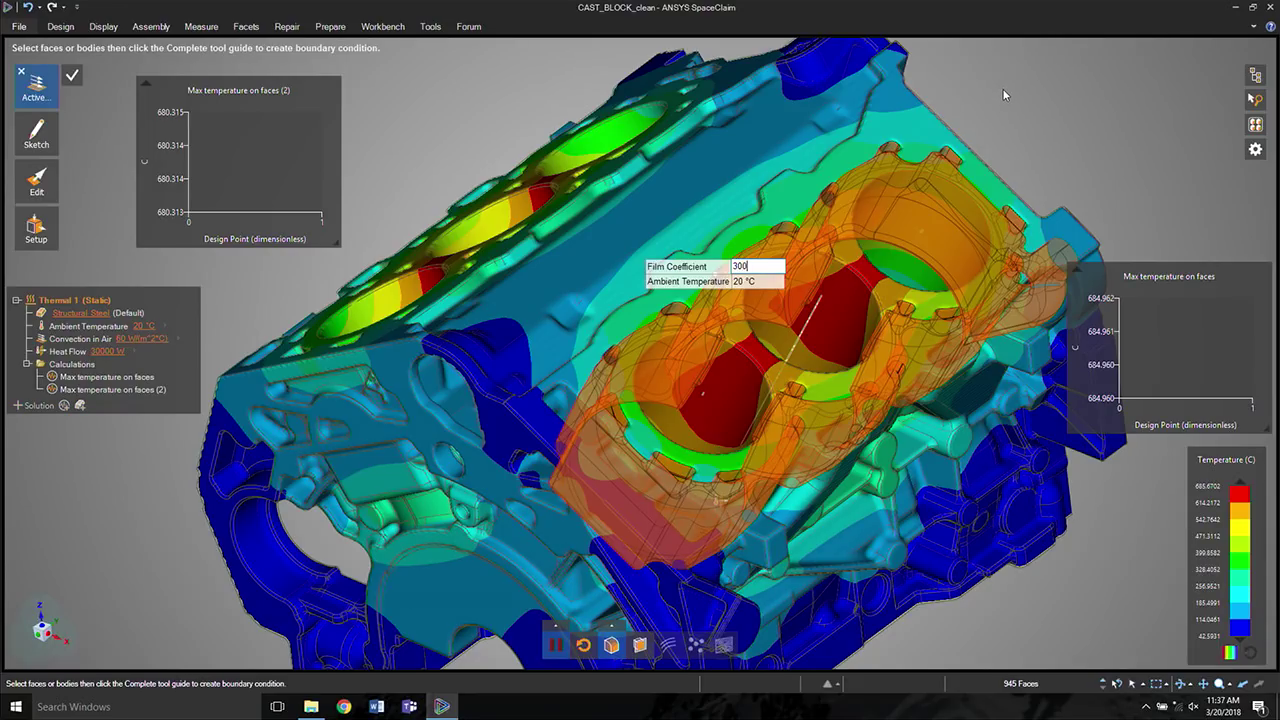
pyautogui.press('Return')
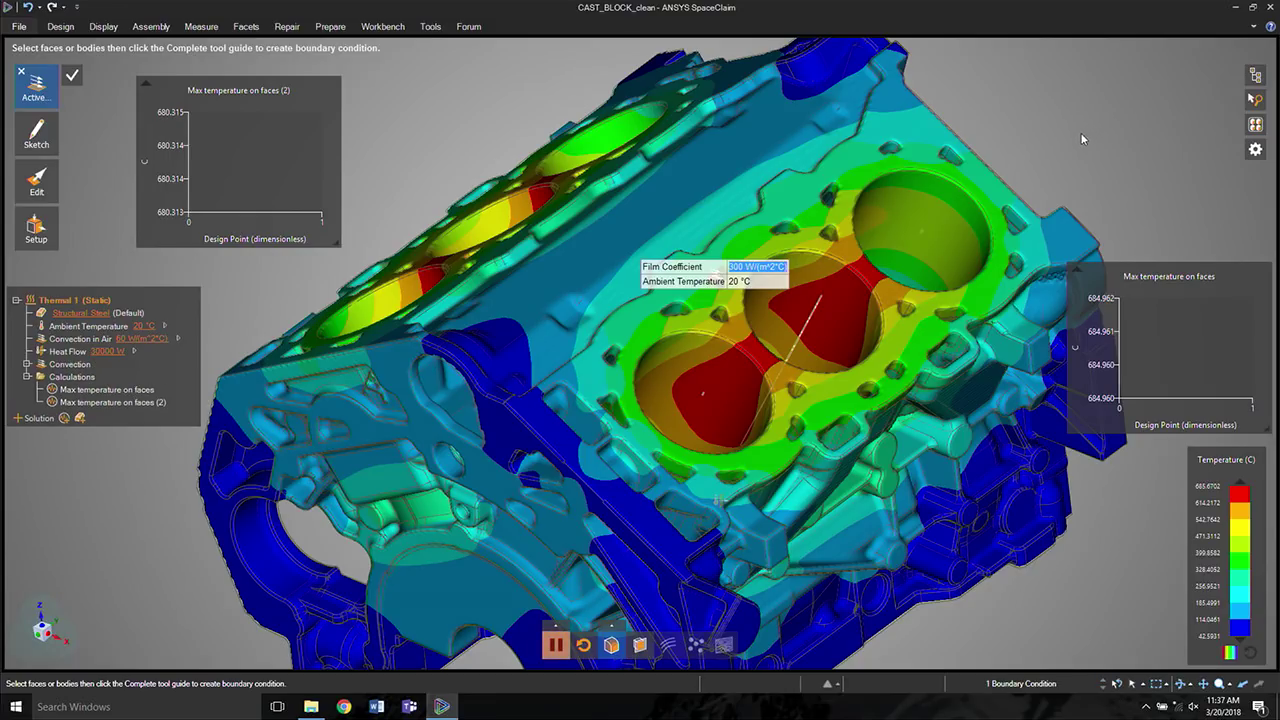
# Step: Switch the engine block's thermal simulation to transient, let the temperatures develop over time, and pause it
pyautogui.moveTo(1057, 130); pyautogui.dragTo(1102, 151, button='middle')
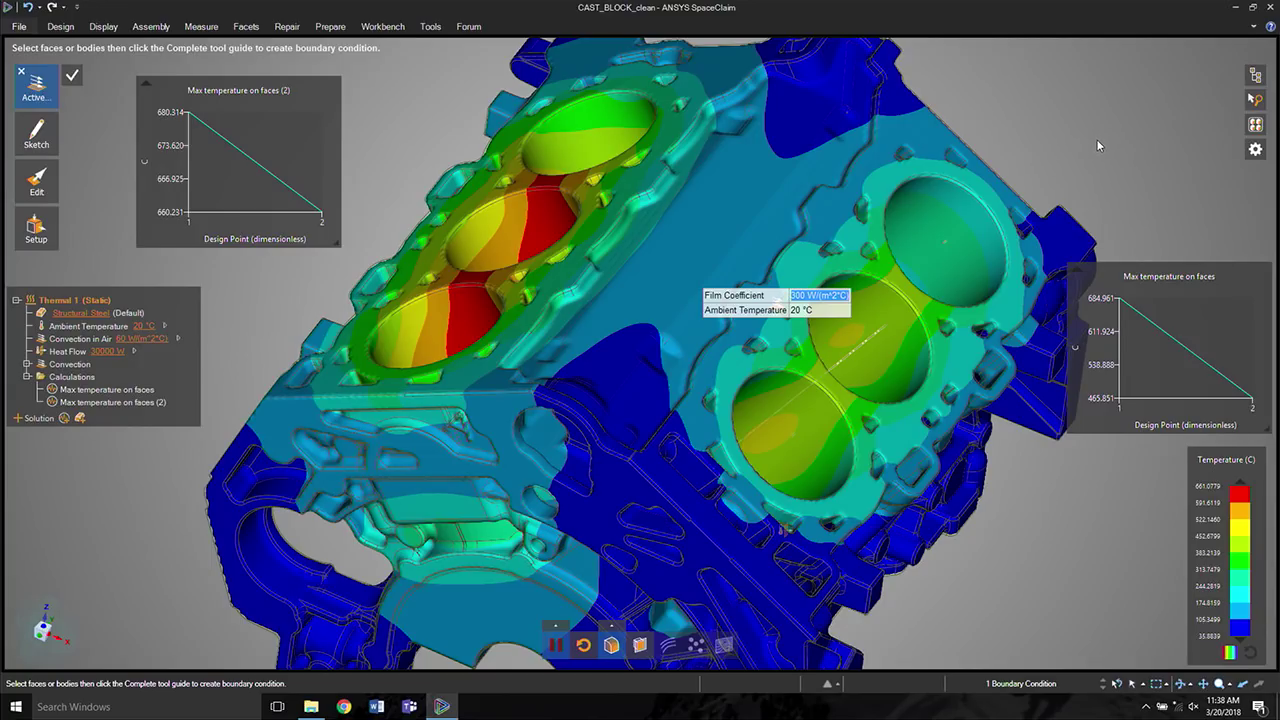
pyautogui.click(556, 625)
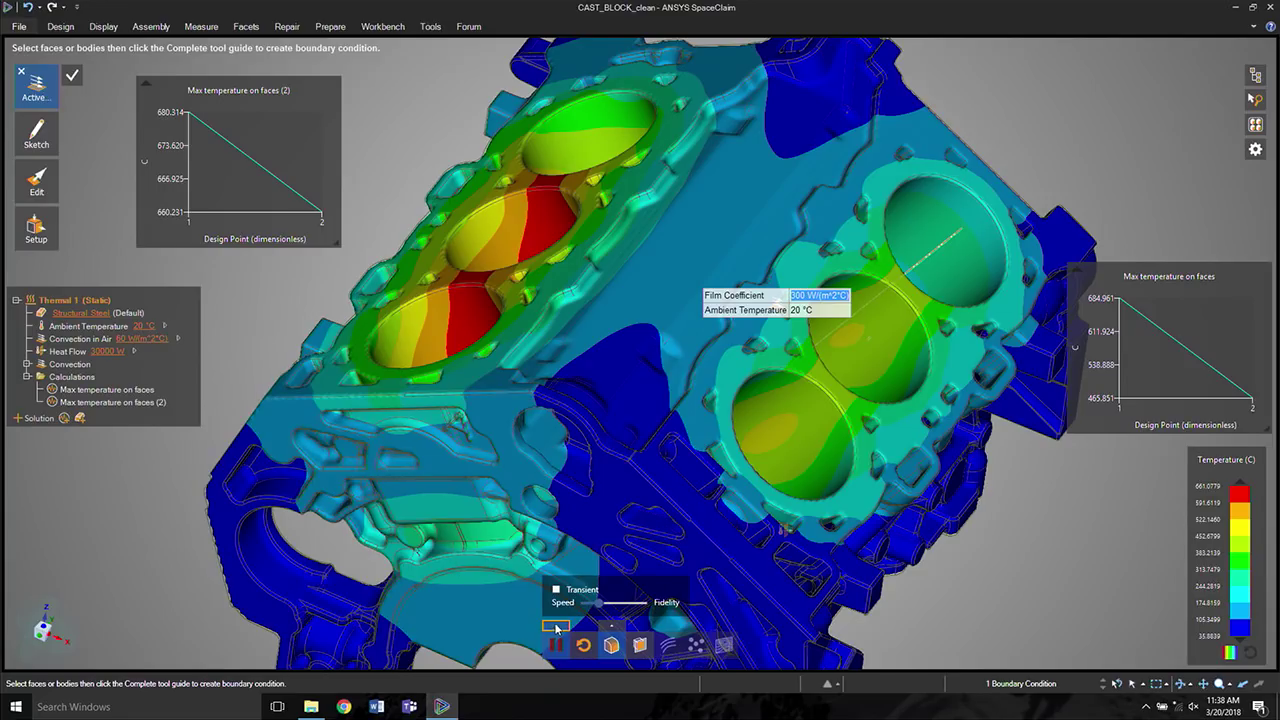
pyautogui.click(556, 590)
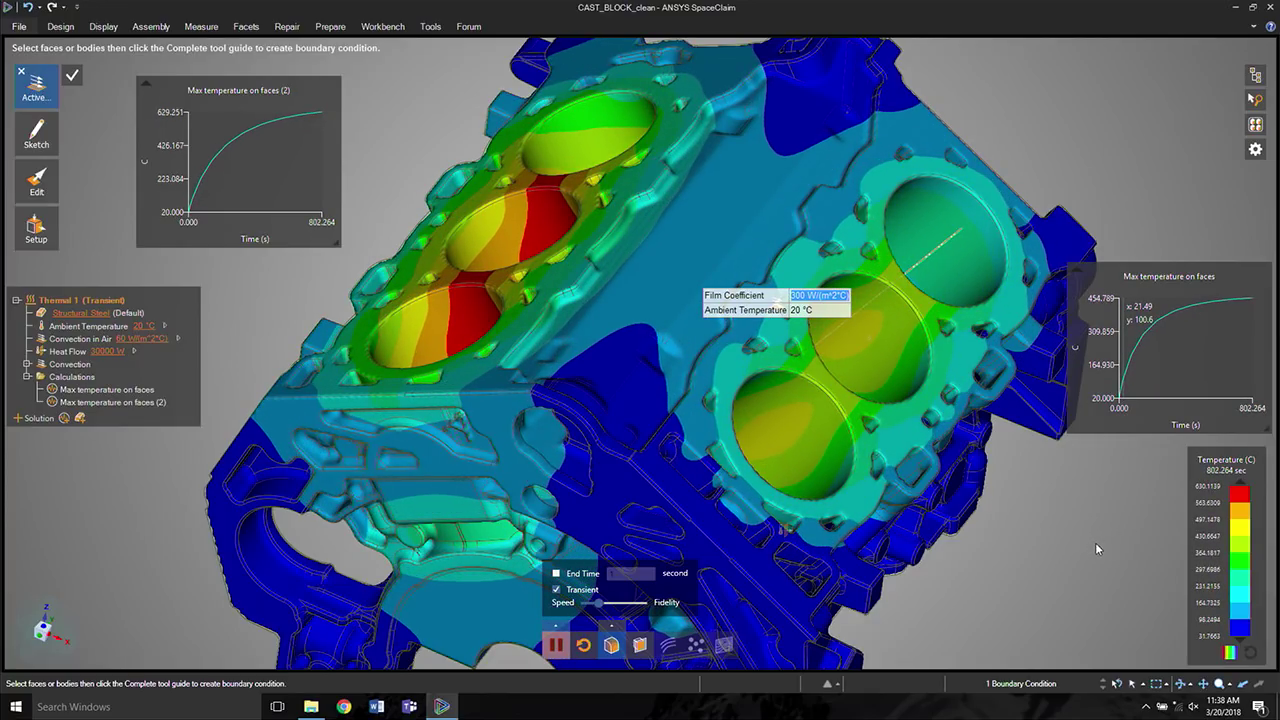
pyautogui.click(563, 650)
pyautogui.moveTo(966, 567); pyautogui.dragTo(944, 554, button='middle')
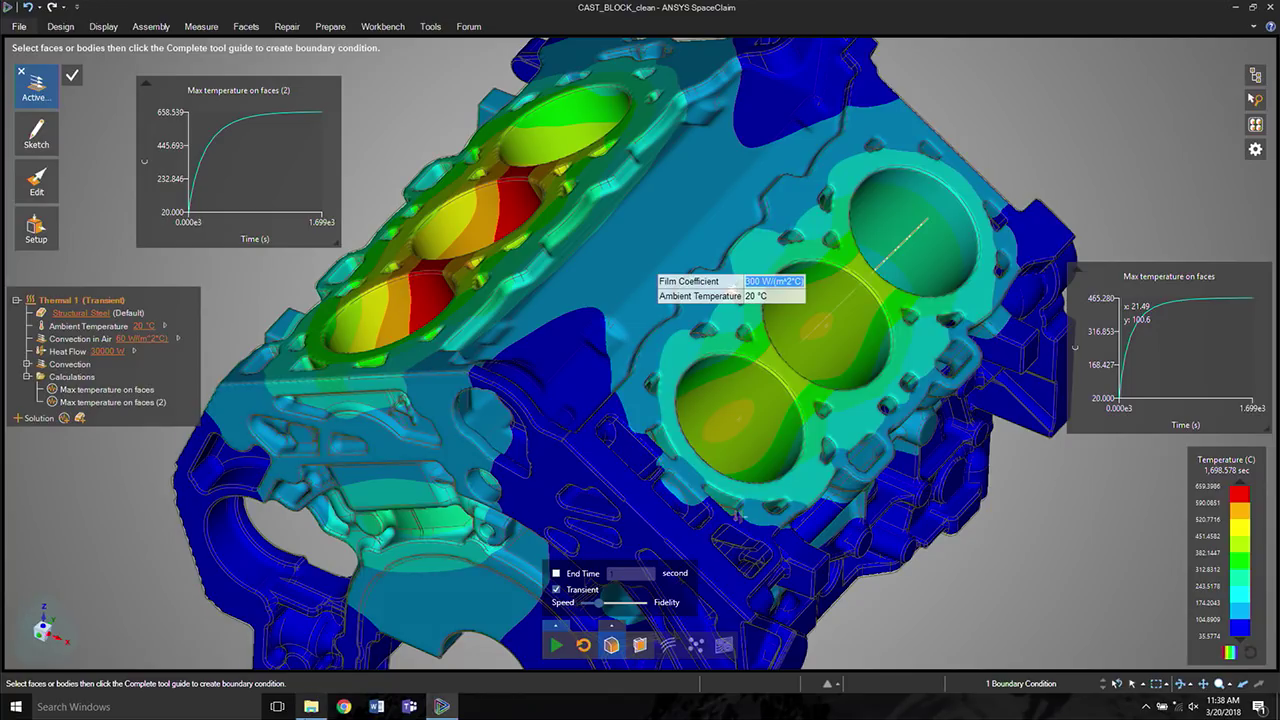
# Step: Open the sideframe3_flipped model and examine the small hole and tiny sliver faces around its ribs and fillets
pyautogui.click(311, 707)
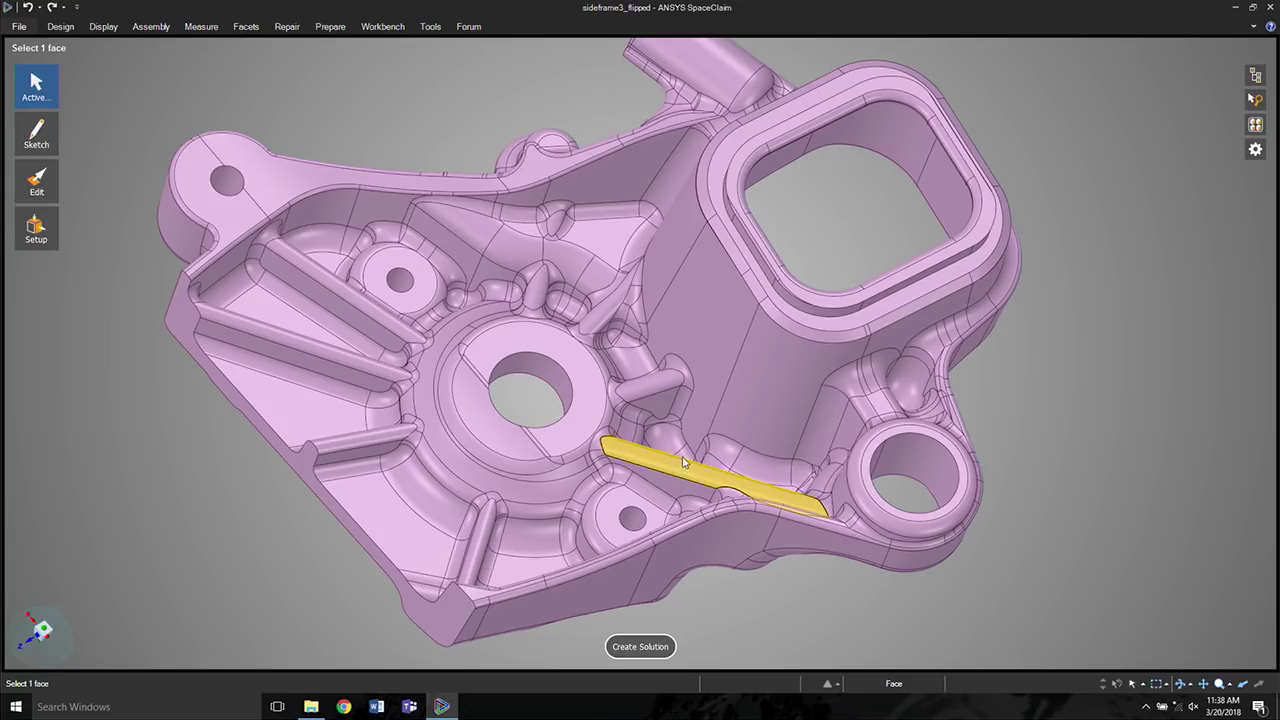
pyautogui.scroll(5, 765, 470)
pyautogui.moveTo(728, 399); pyautogui.dragTo(768, 444, button='middle')
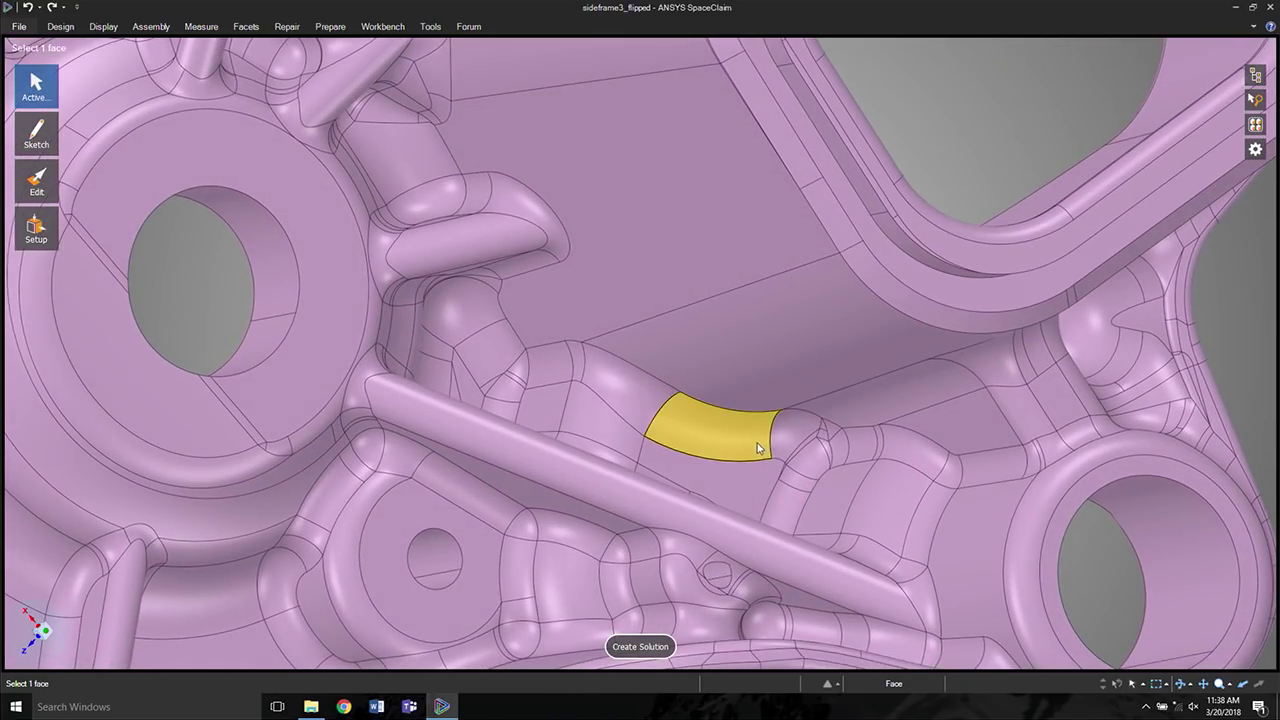
pyautogui.keyDown('shift'); pyautogui.moveTo(760, 494); pyautogui.dragTo(746, 303, button='middle'); pyautogui.keyUp('shift')
pyautogui.moveTo(737, 360); pyautogui.dragTo(745, 365, button='middle')
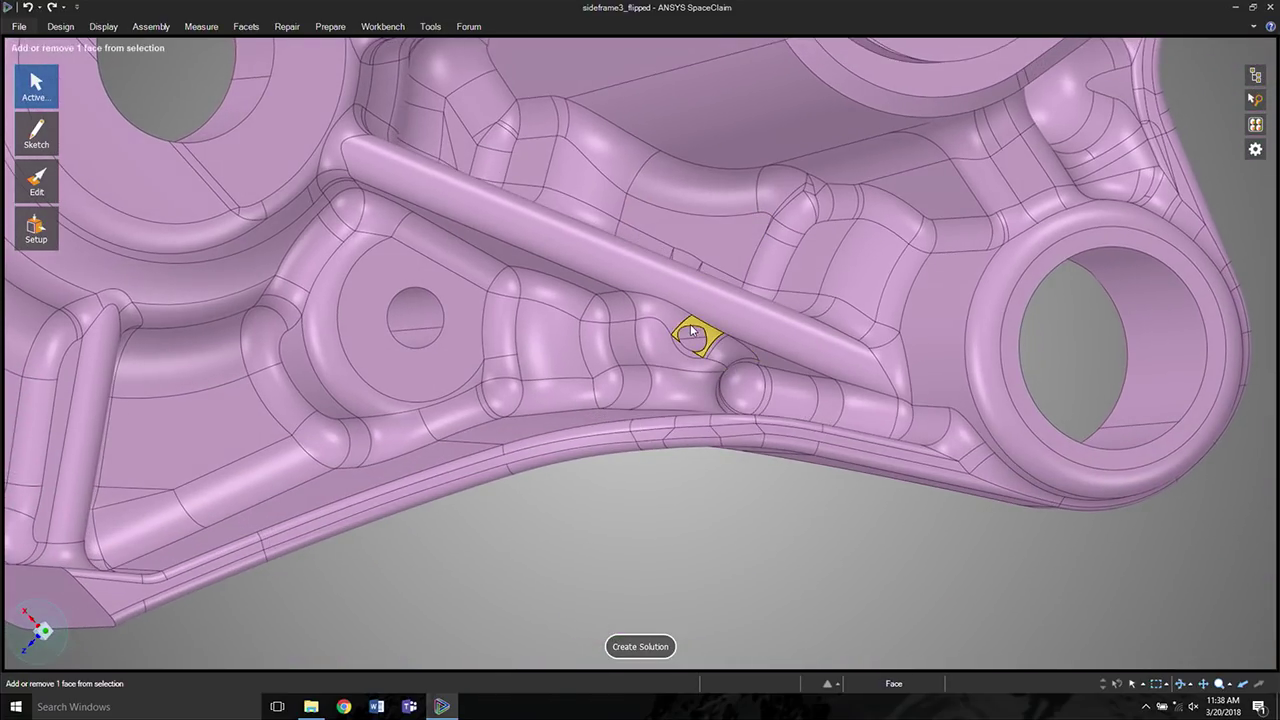
pyautogui.scroll(10, 692, 332)
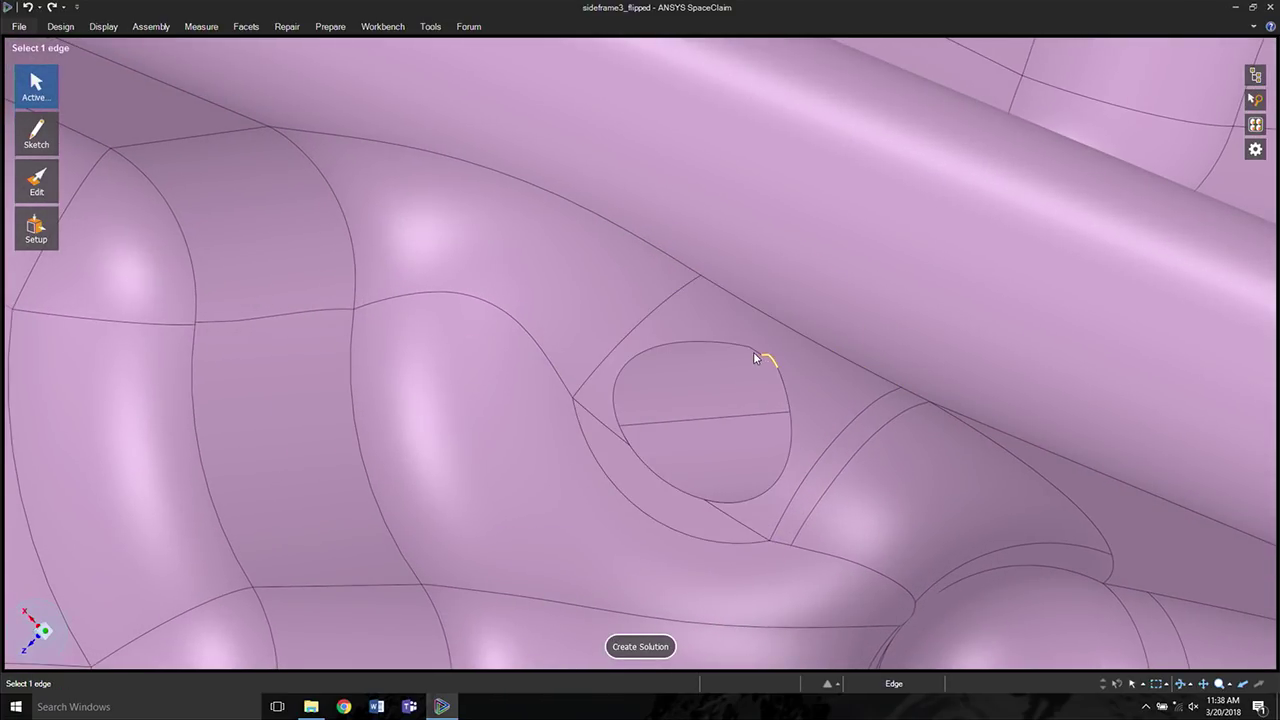
pyautogui.keyDown('ctrl'); pyautogui.moveTo(714, 383); pyautogui.dragTo(676, 331, button='middle'); pyautogui.keyUp('ctrl')
pyautogui.keyDown('shift'); pyautogui.moveTo(610, 277); pyautogui.dragTo(723, 425, button='middle'); pyautogui.keyUp('shift')
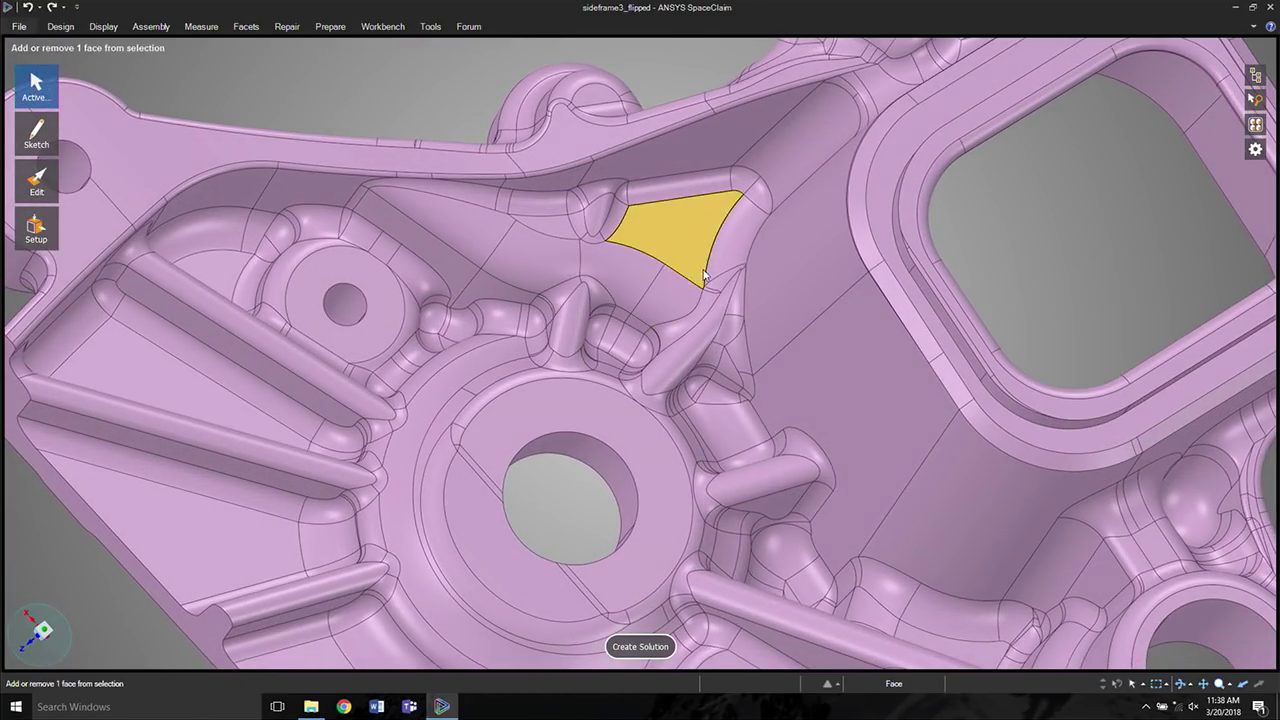
pyautogui.scroll(8, 704, 278)
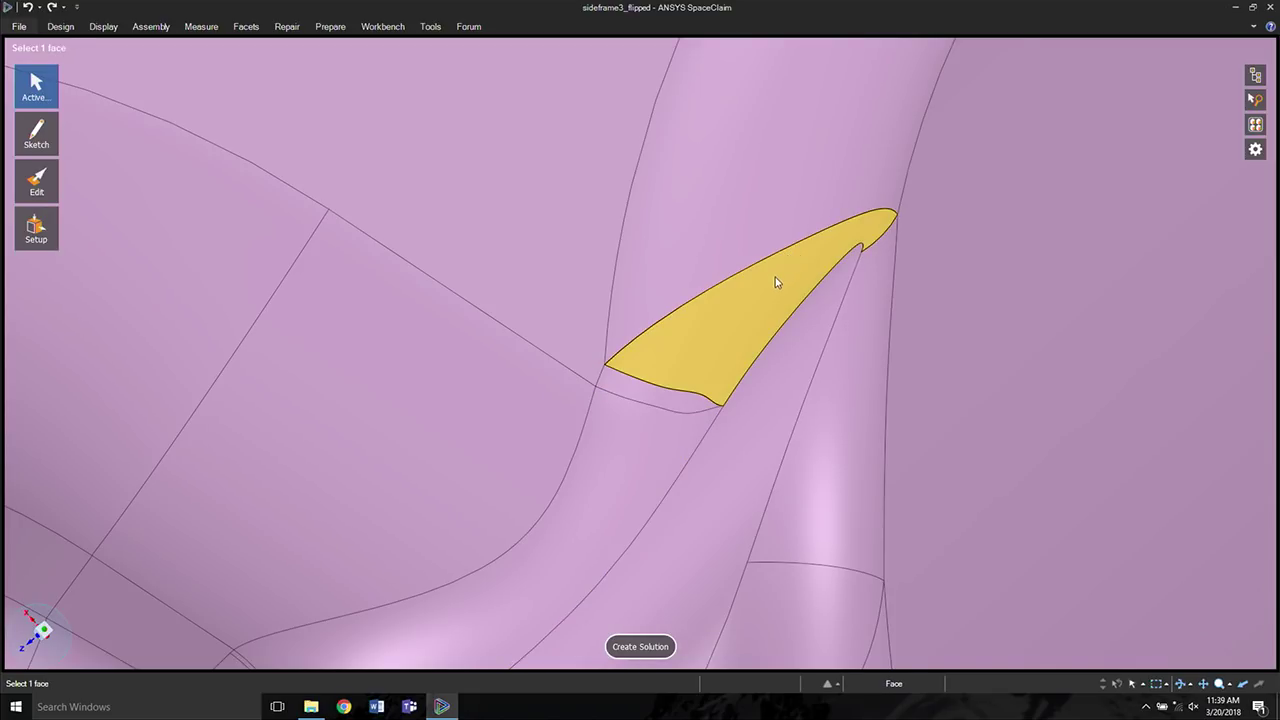
# Step: Create a structural simulation of the side frame using Structural Steel
pyautogui.scroll(-10, 772, 279)
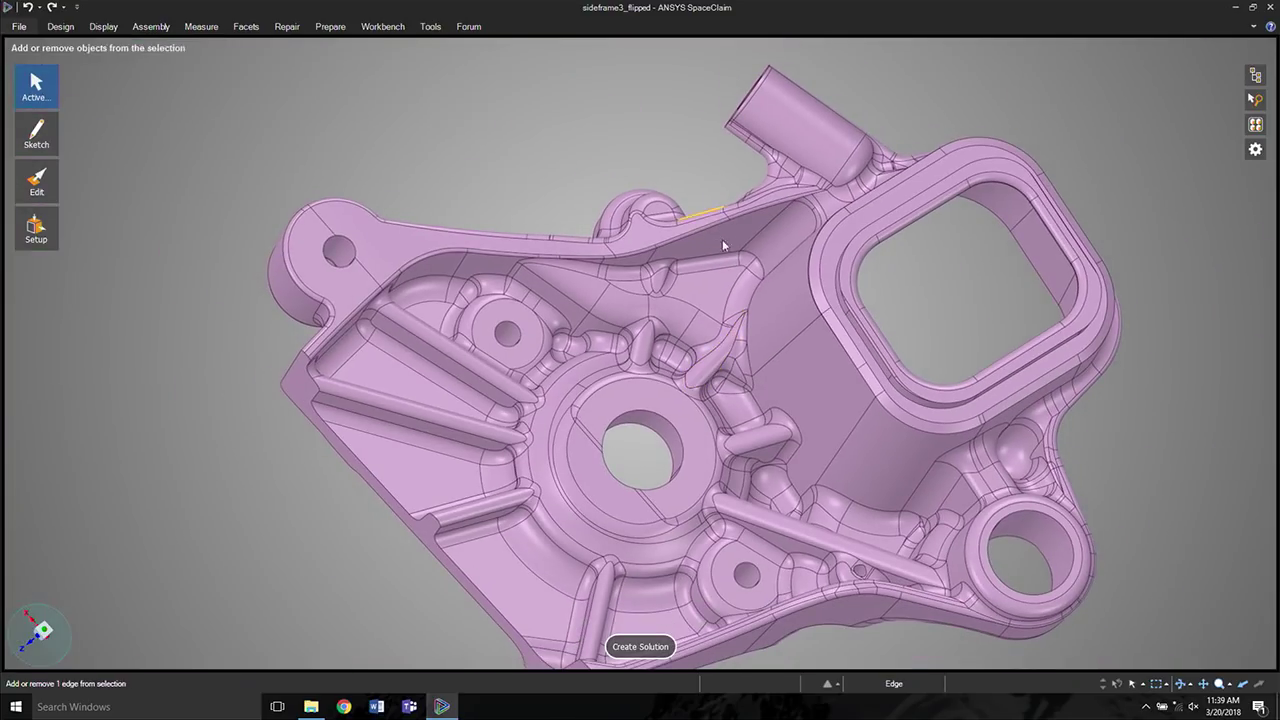
pyautogui.keyDown('shift'); pyautogui.moveTo(816, 383); pyautogui.dragTo(777, 300, button='middle'); pyautogui.keyUp('shift')
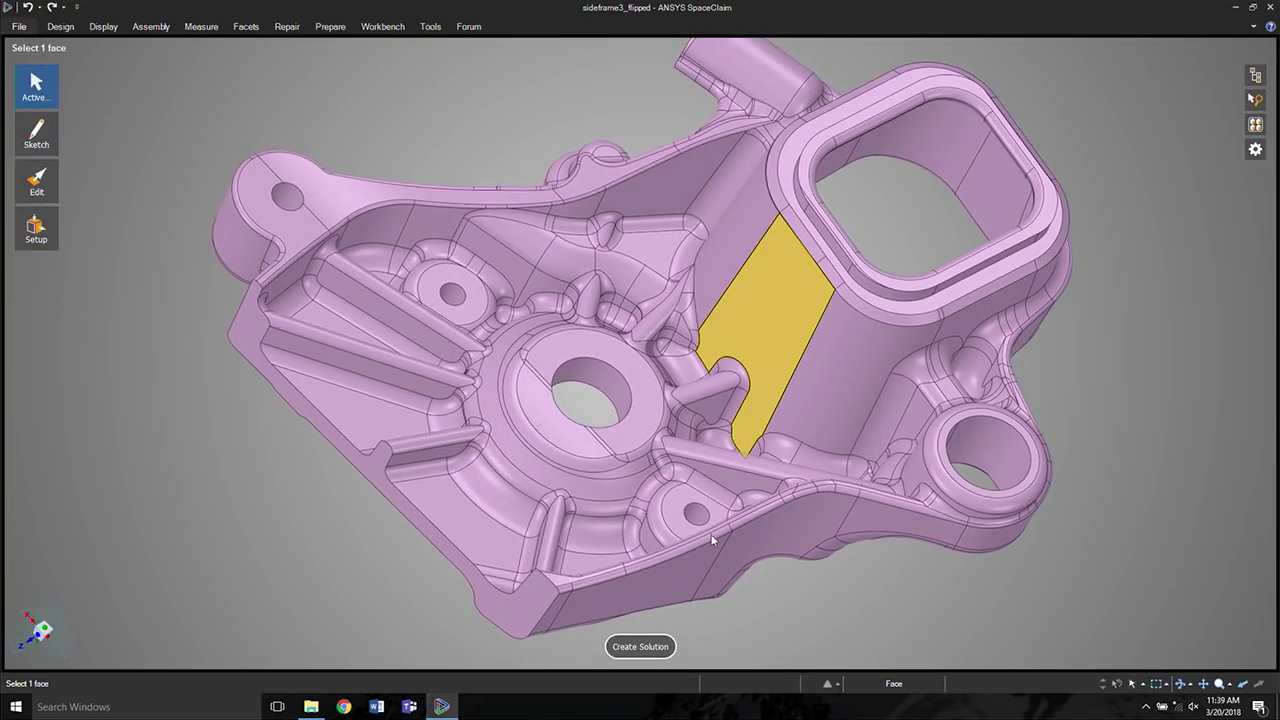
pyautogui.click(639, 647)
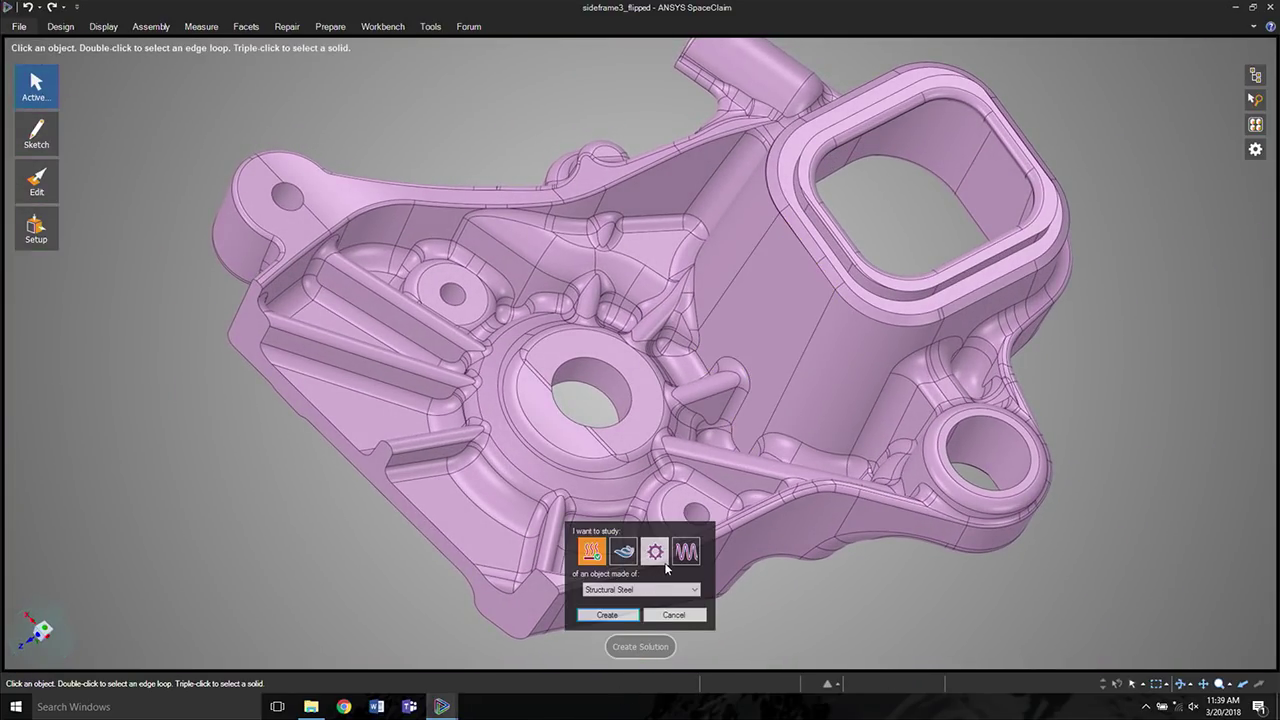
pyautogui.click(657, 555)
pyautogui.click(607, 615)
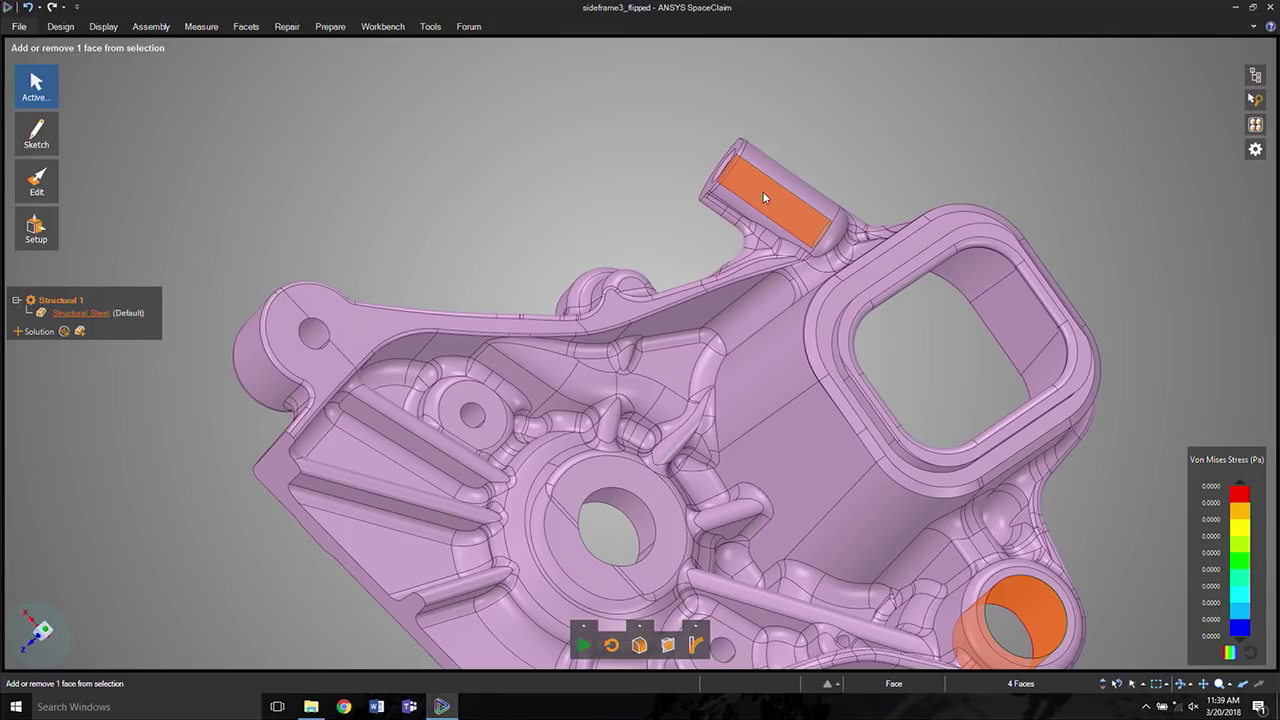
# Step: Apply a fixed support to the bores of the angled tube, the large corner boss and the opposite mounting ear
pyautogui.moveTo(763, 192); pyautogui.dragTo(665, 139, button='middle')
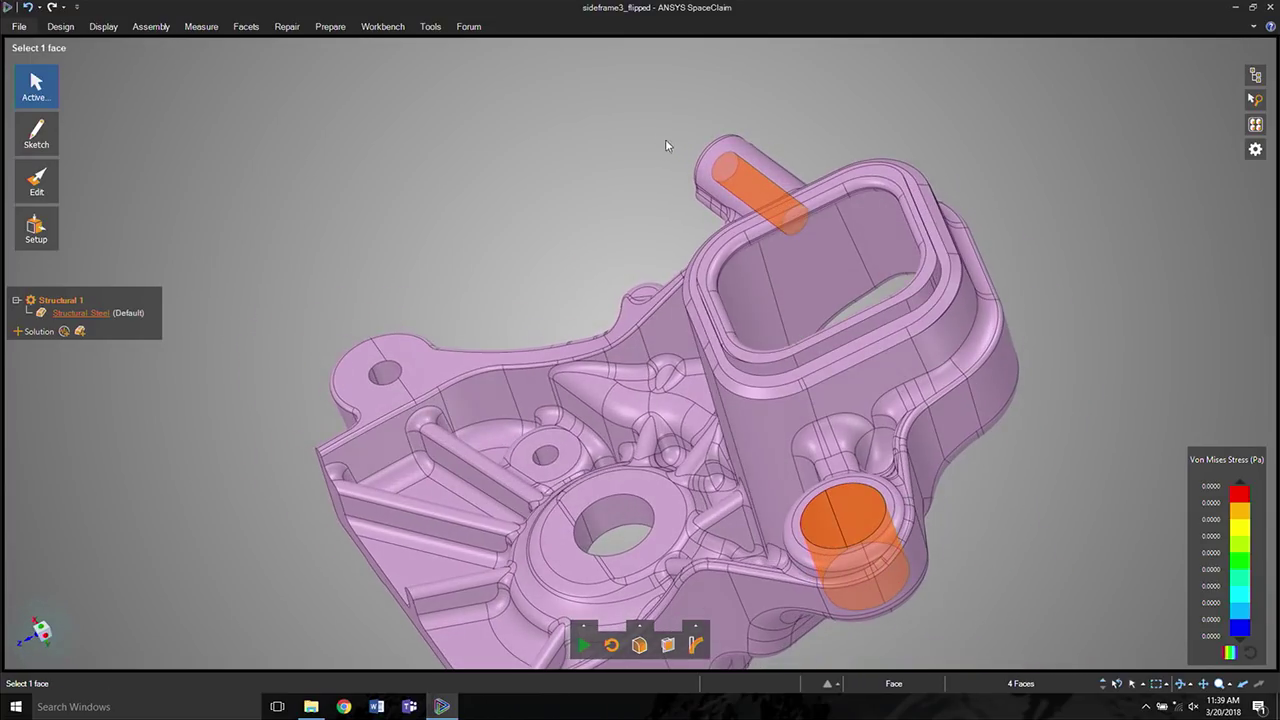
pyautogui.keyDown('ctrl'); pyautogui.click(390, 375); pyautogui.keyUp('ctrl')
pyautogui.click(405, 310)
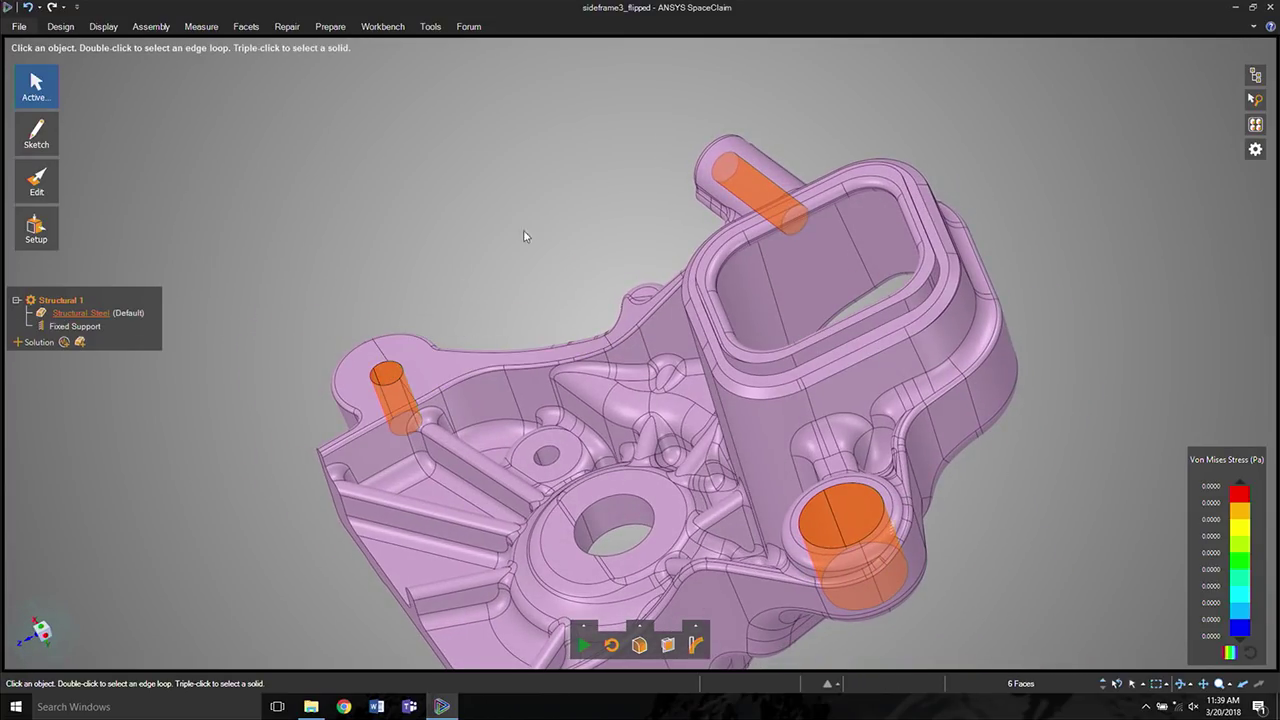
# Step: Apply a 500 N force to the half-ring face around the side frame's central bore and run the simulation
pyautogui.keyDown('shift'); pyautogui.moveTo(580, 243); pyautogui.dragTo(650, 396, button='middle'); pyautogui.keyUp('shift')
pyautogui.click(650, 398)
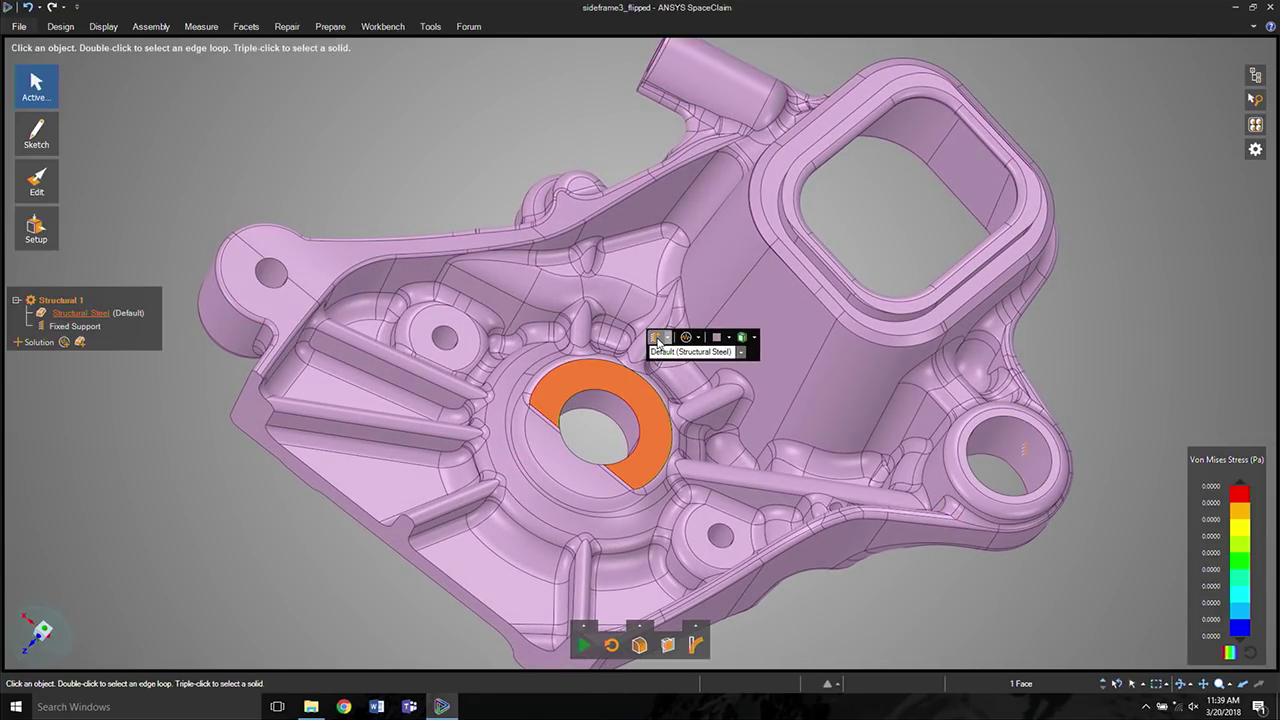
pyautogui.click(668, 340)
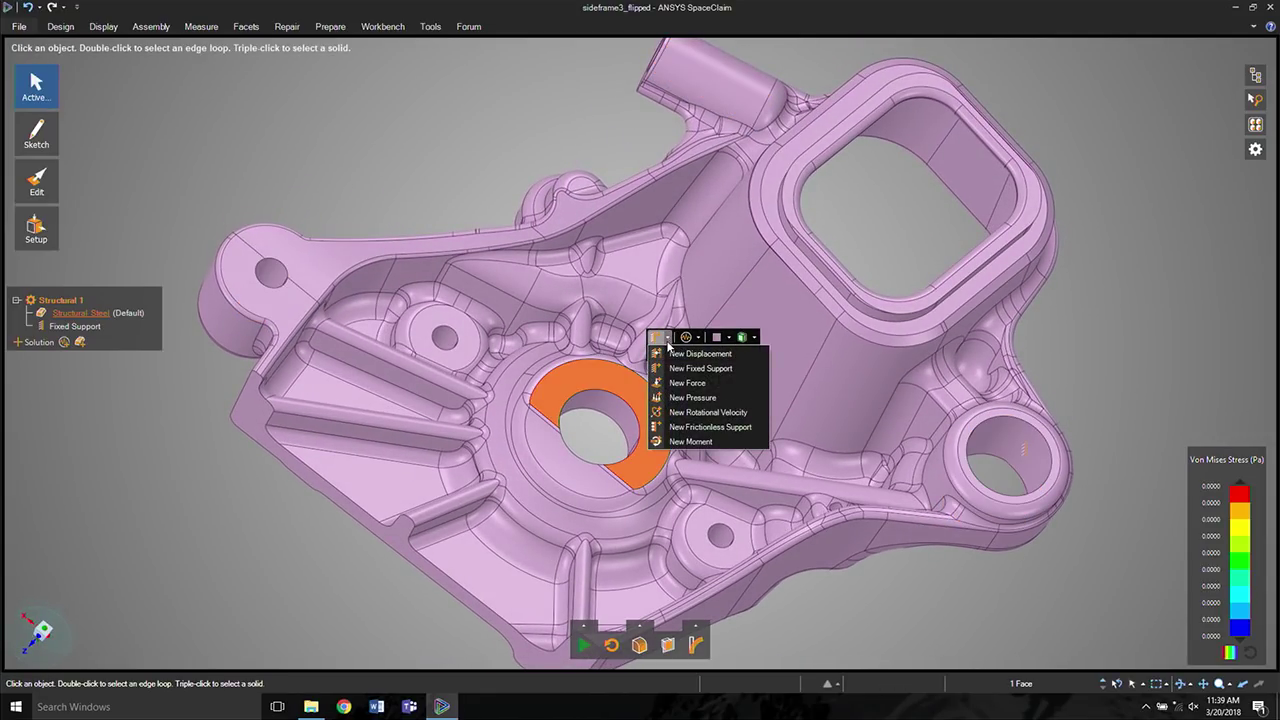
pyautogui.click(693, 383)
pyautogui.press('Return')
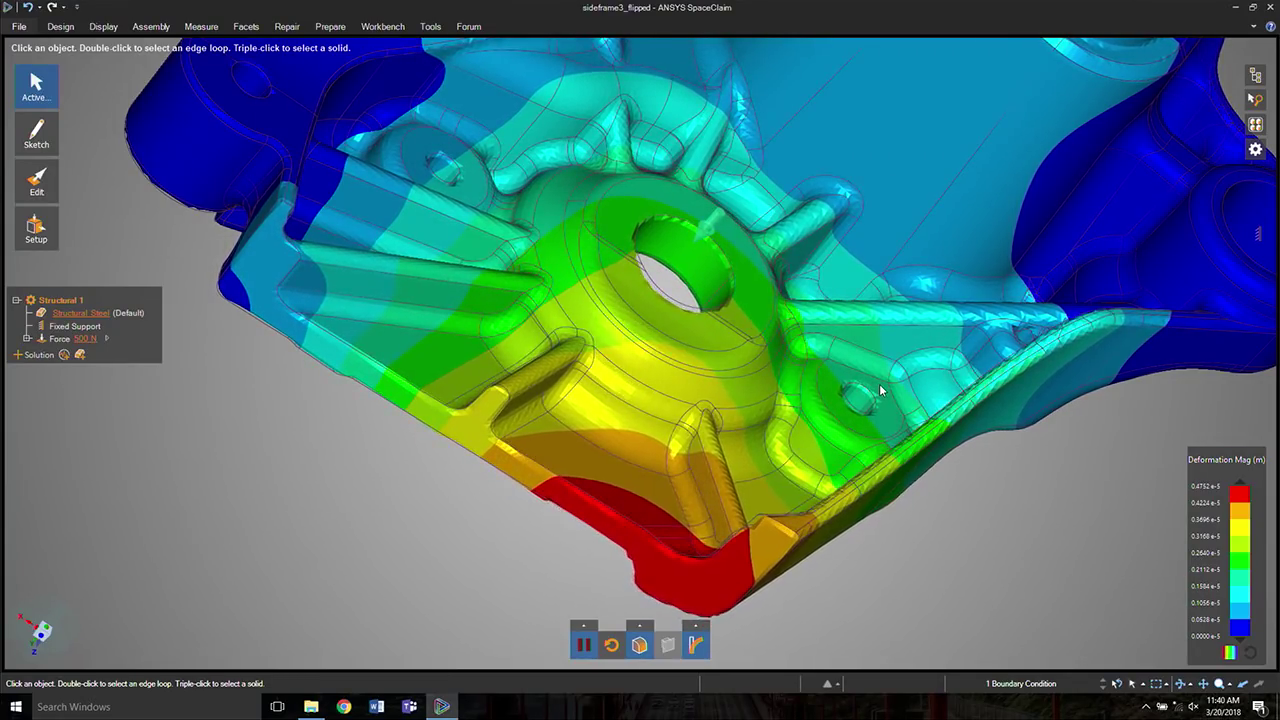
# Step: Add a fixed support to the small bolt hole between the ribs and display the side frame's Von Mises stress
pyautogui.scroll(5, 852, 395)
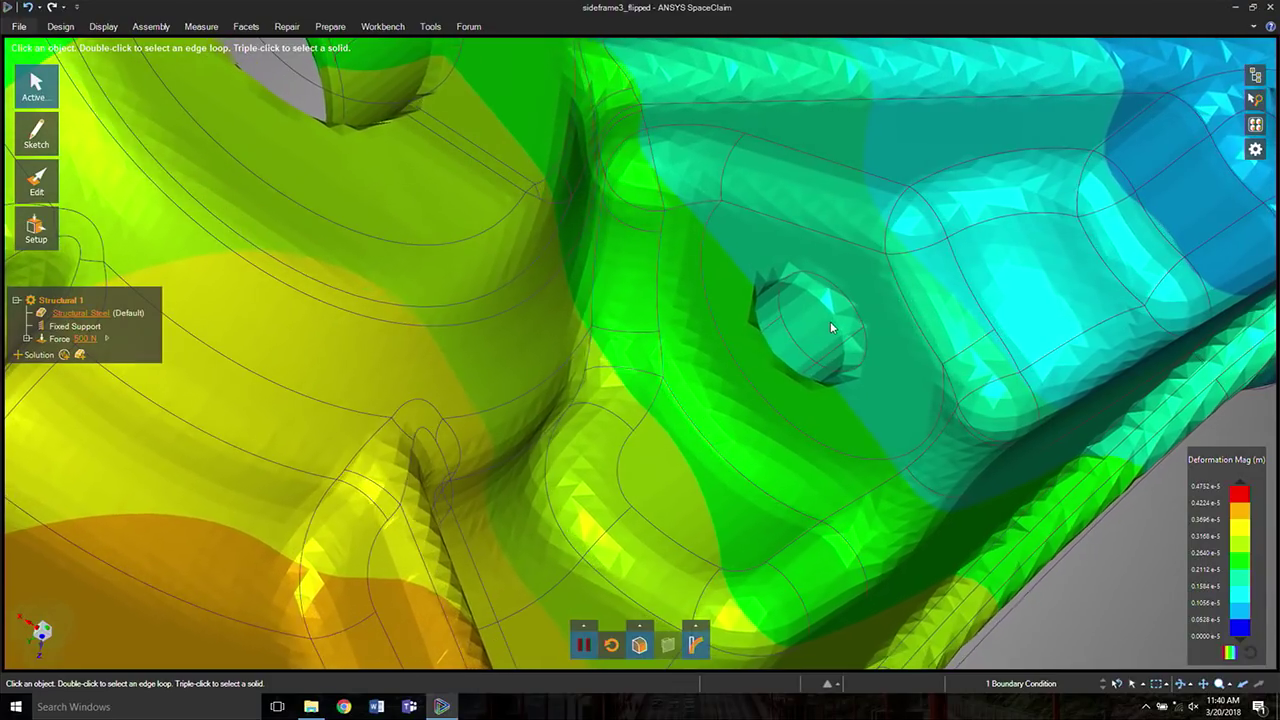
pyautogui.click(830, 327)
pyautogui.scroll(-5, 827, 340)
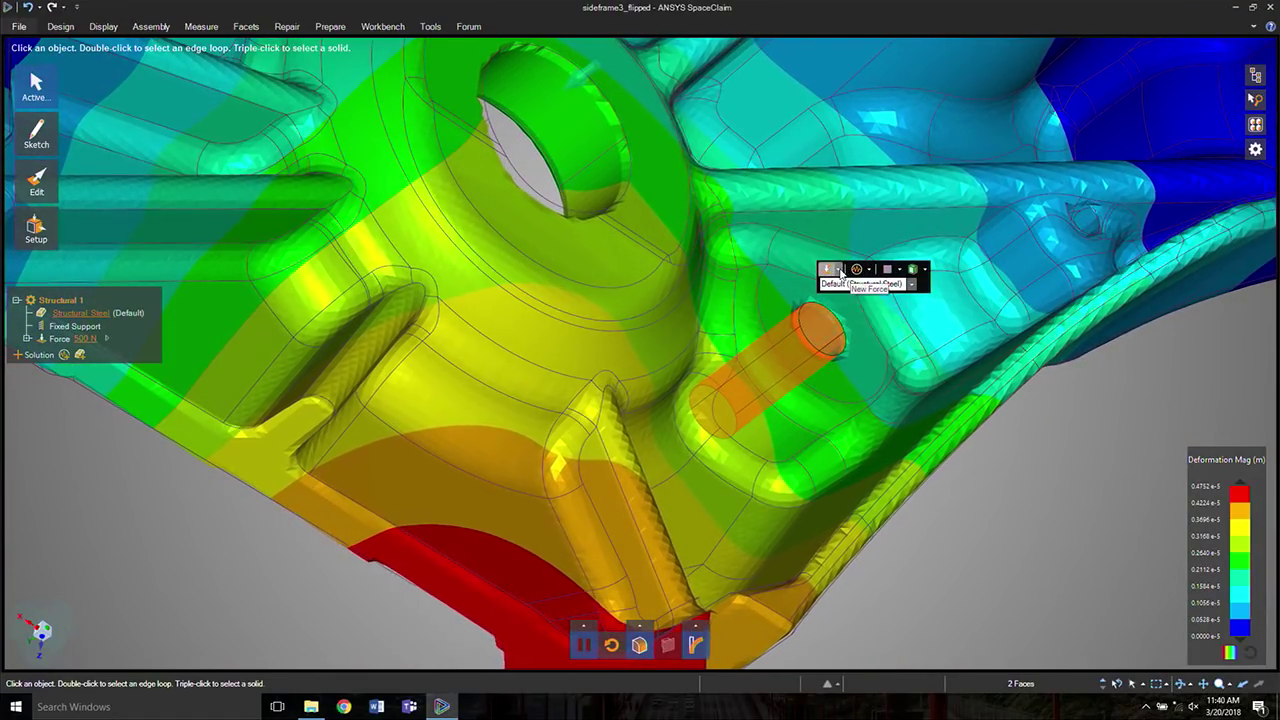
pyautogui.click(829, 269)
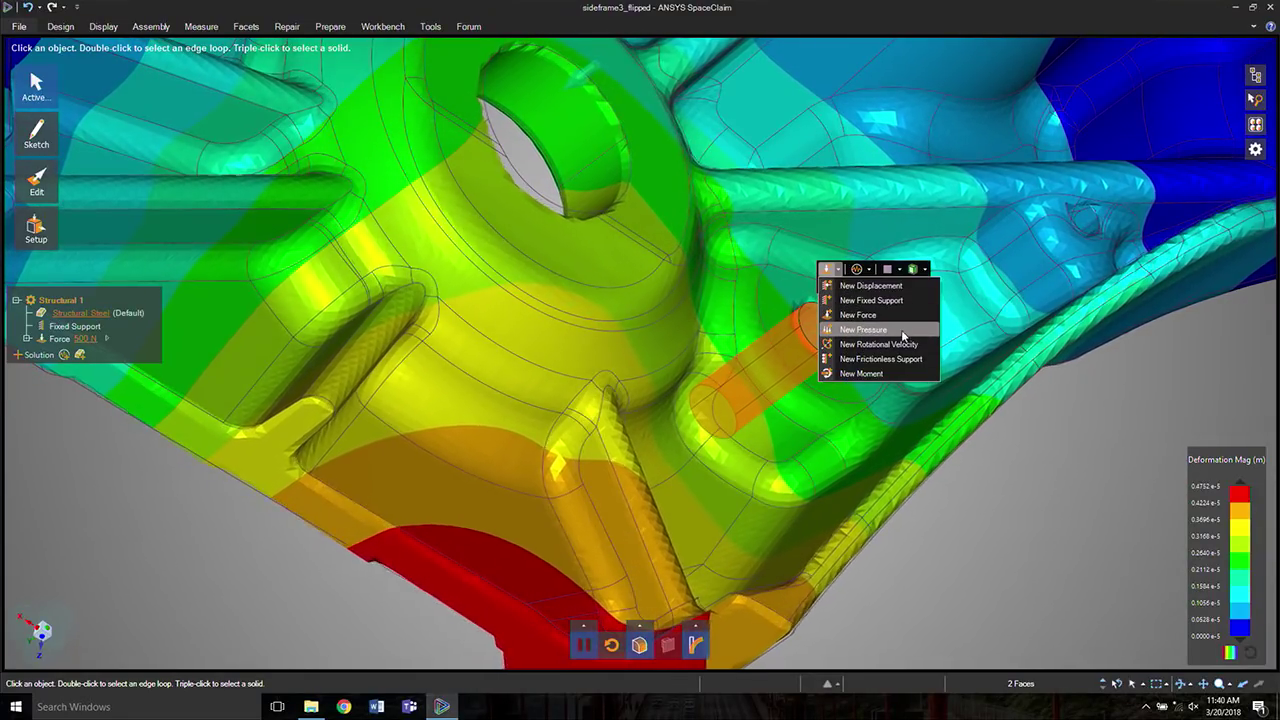
pyautogui.click(878, 300)
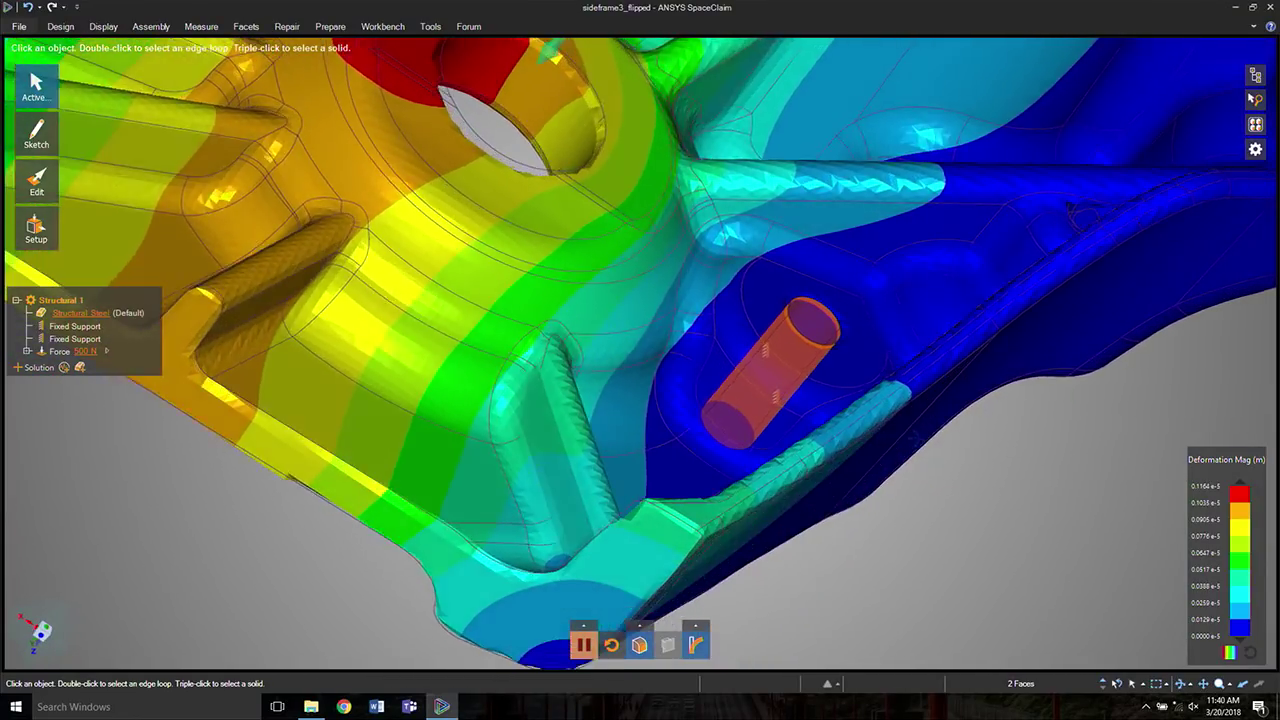
pyautogui.click(695, 648)
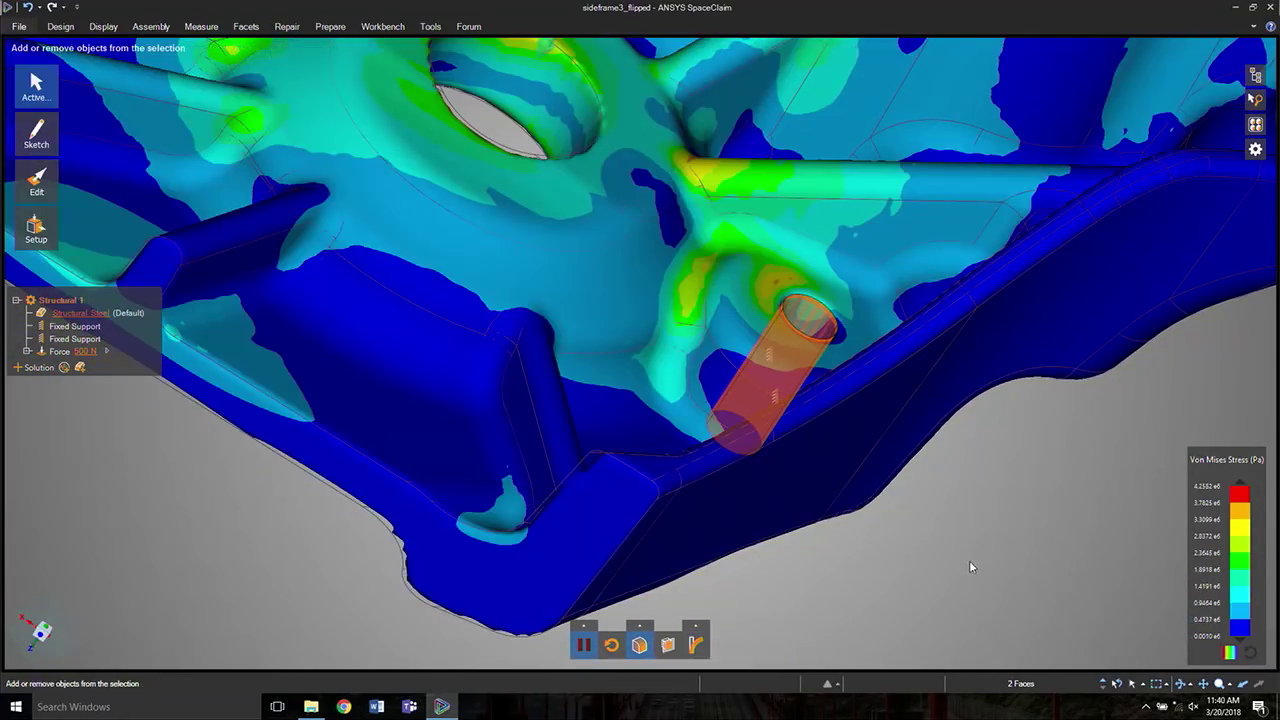
pyautogui.keyDown('shift'); pyautogui.moveTo(969, 558); pyautogui.dragTo(964, 510, button='middle'); pyautogui.keyUp('shift')
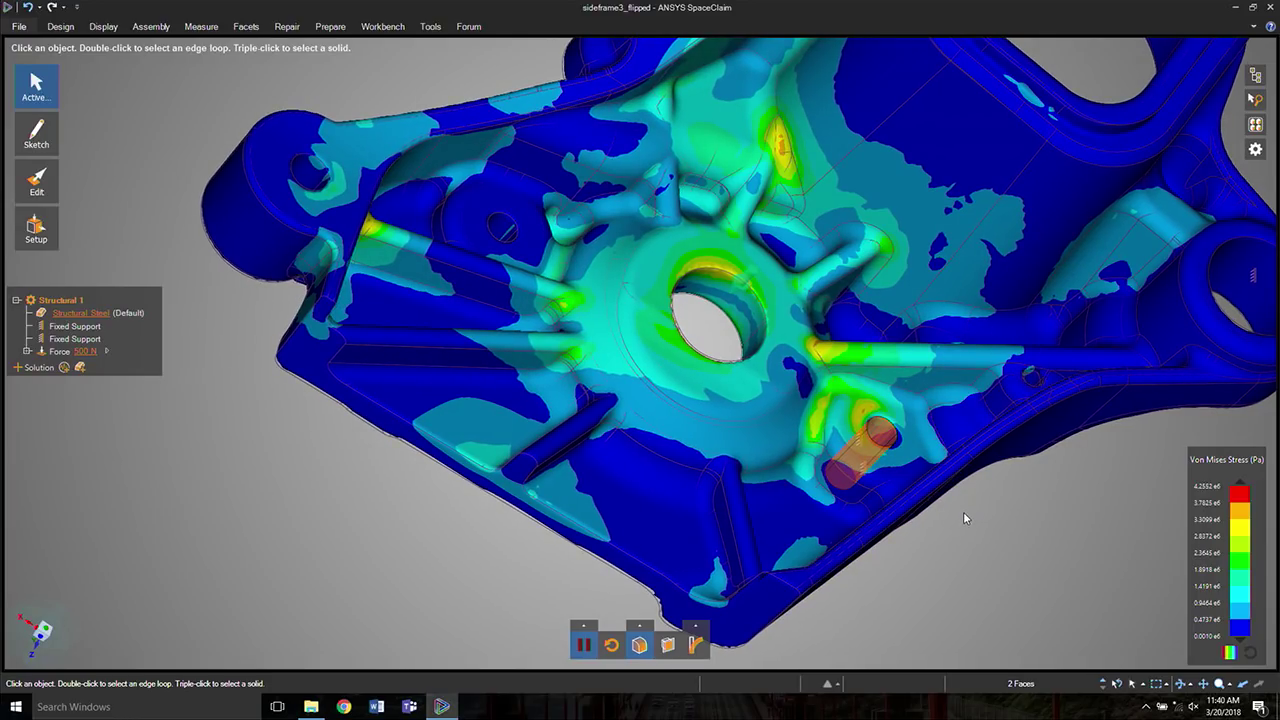
# Step: Open the PillowBlockBracket cube 50mm model and inspect its lattice structure
pyautogui.click(312, 707)
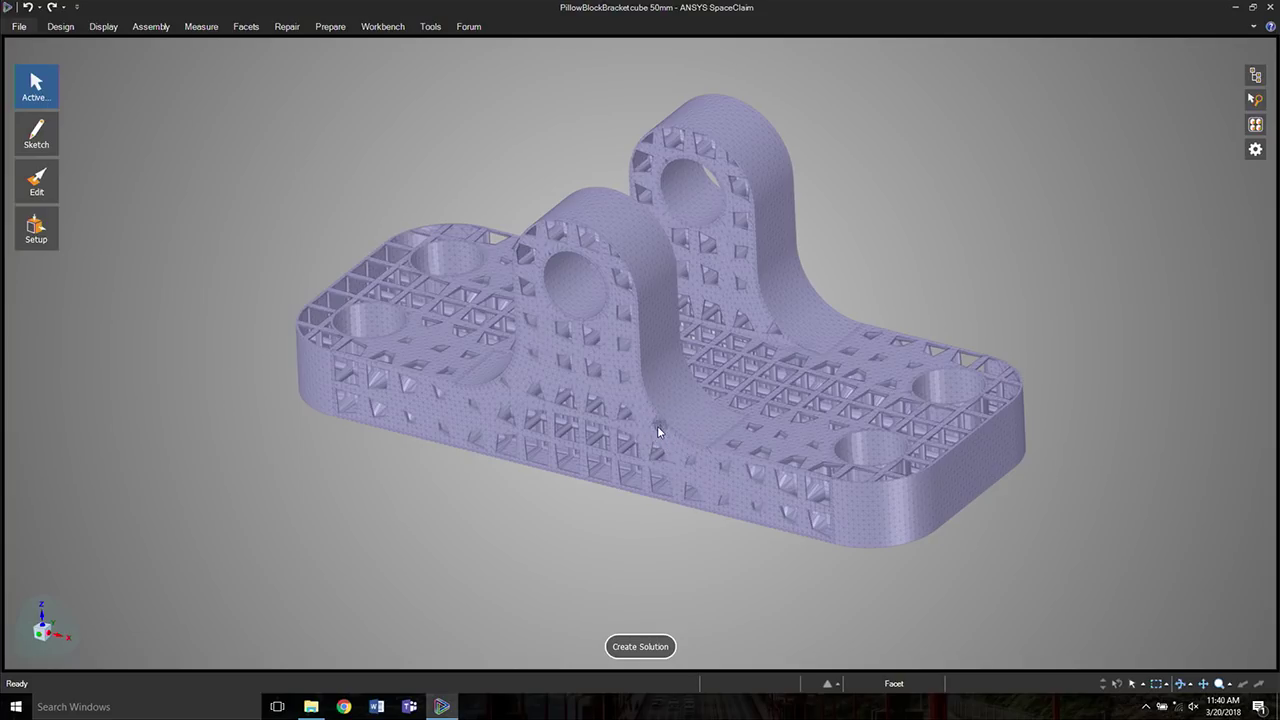
pyautogui.moveTo(722, 404)
pyautogui.mouseDown(button='middle')
pyautogui.moveTo(703, 598)
pyautogui.moveTo(733, 478)
pyautogui.mouseUp(button='middle')
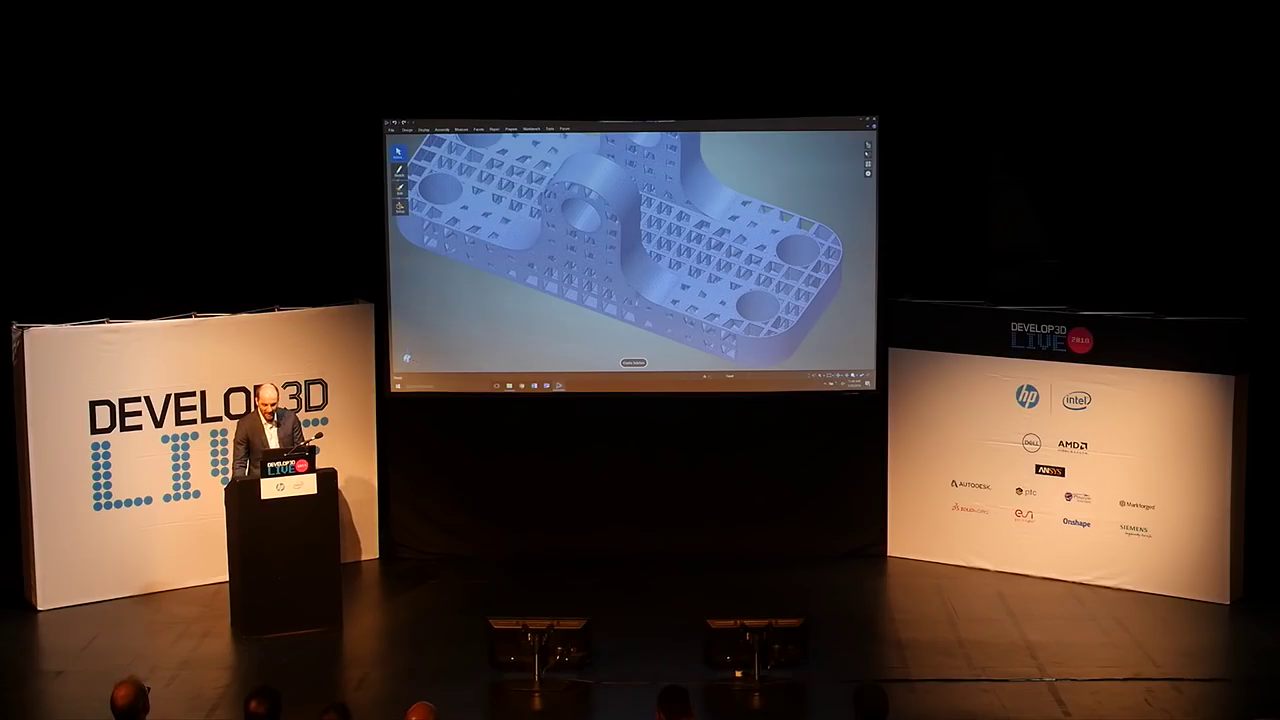
pyautogui.moveTo(667, 299); pyautogui.dragTo(664, 309, button='middle')
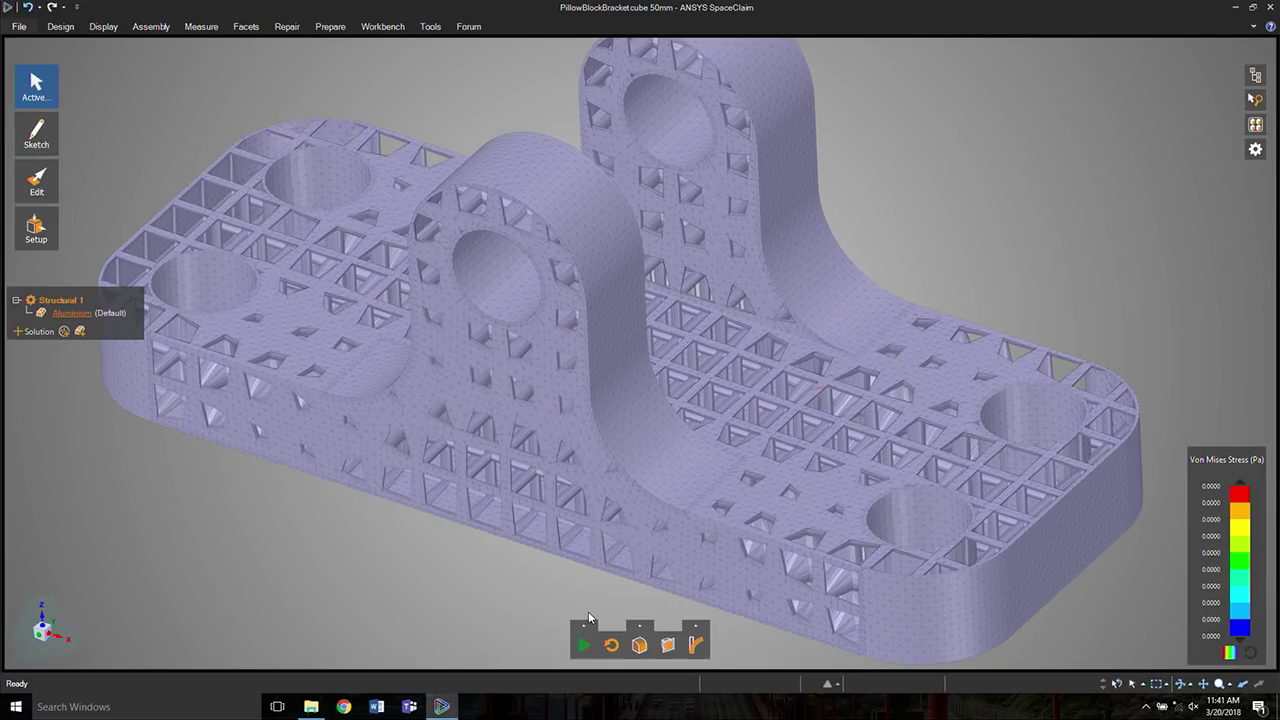
# Step: Apply a fixed support to the four mounting holes in the bracket's base
pyautogui.click(1031, 409)
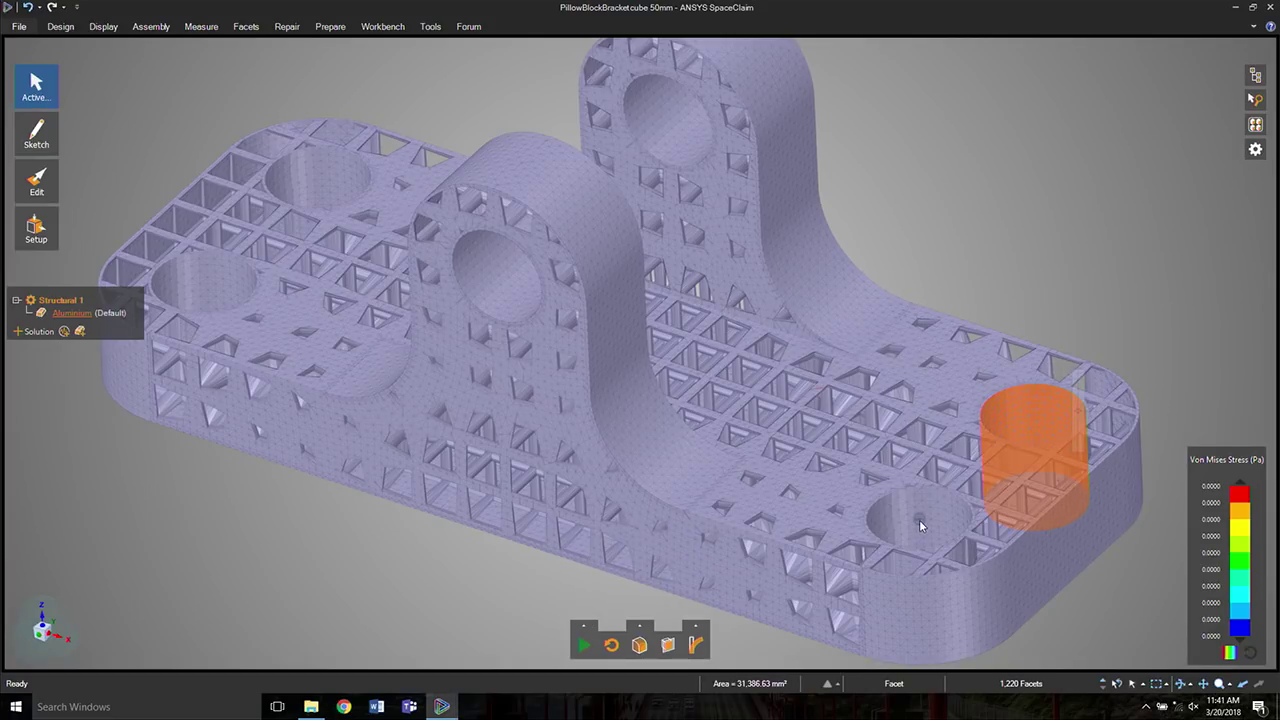
pyautogui.keyDown('shift'); pyautogui.moveTo(469, 322); pyautogui.dragTo(873, 412, button='middle'); pyautogui.keyUp('shift')
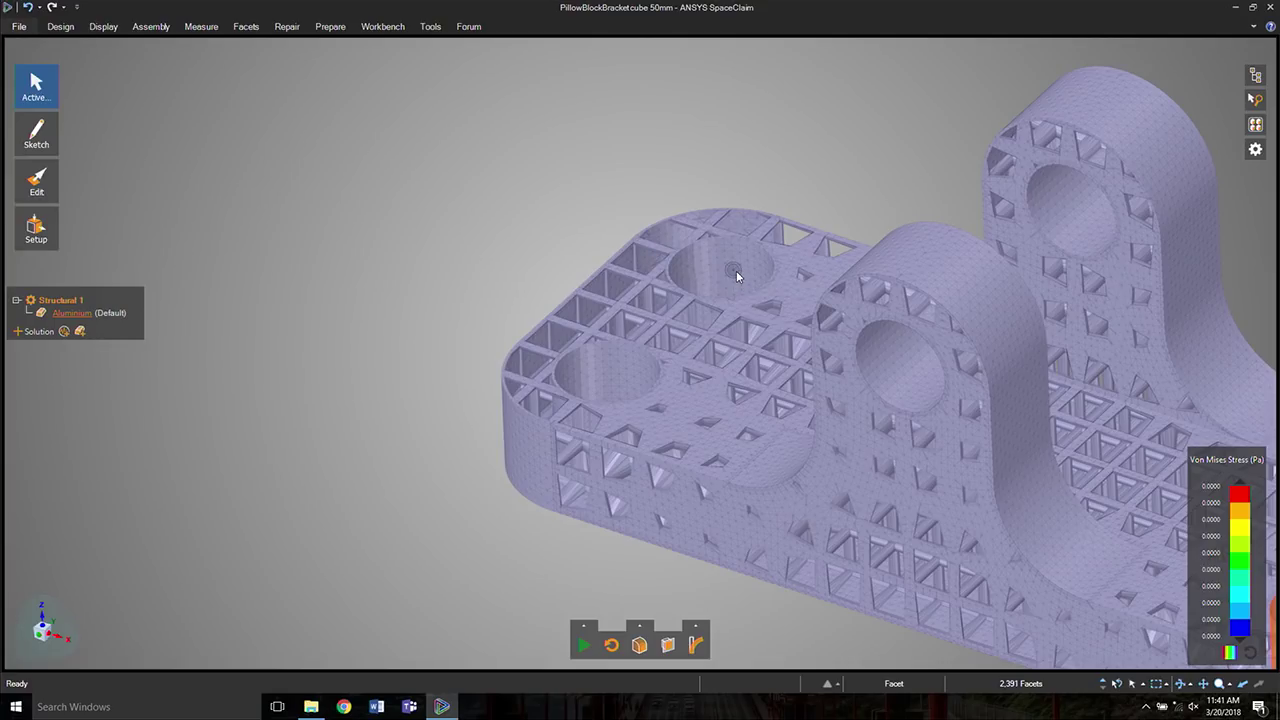
pyautogui.keyDown('ctrl'); pyautogui.click(736, 270); pyautogui.keyUp('ctrl')
pyautogui.keyDown('ctrl'); pyautogui.click(635, 370); pyautogui.keyUp('ctrl')
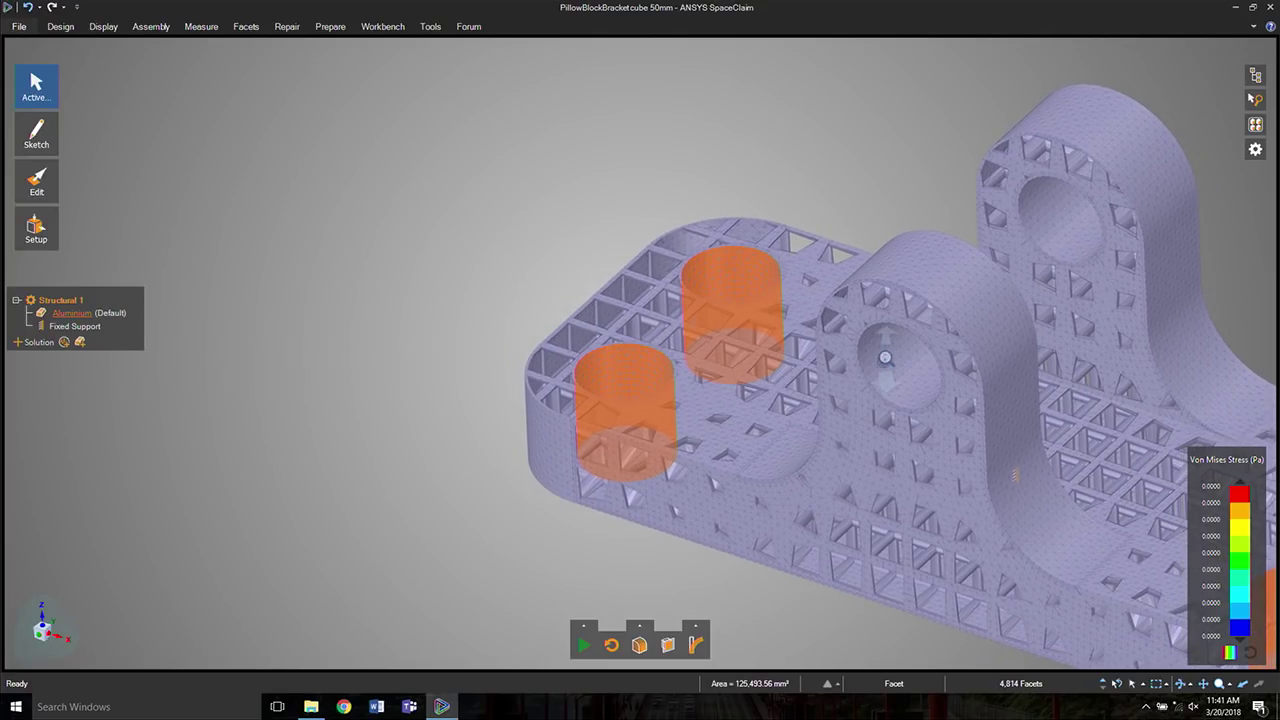
# Step: Apply an upward 500 N force to the bores of both bracket lugs and run the structural simulation
pyautogui.moveTo(885, 356); pyautogui.dragTo(686, 303, button='middle')
pyautogui.click(673, 308)
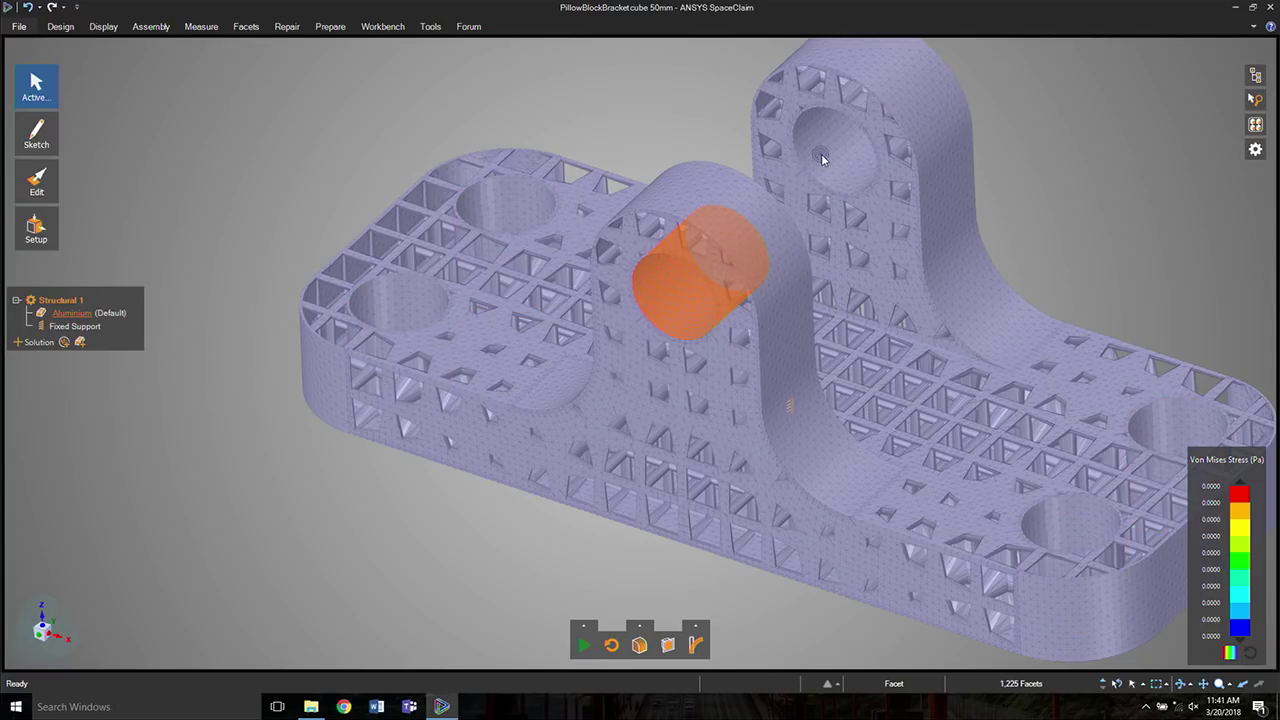
pyautogui.rightClick(680, 112)
pyautogui.click(697, 88)
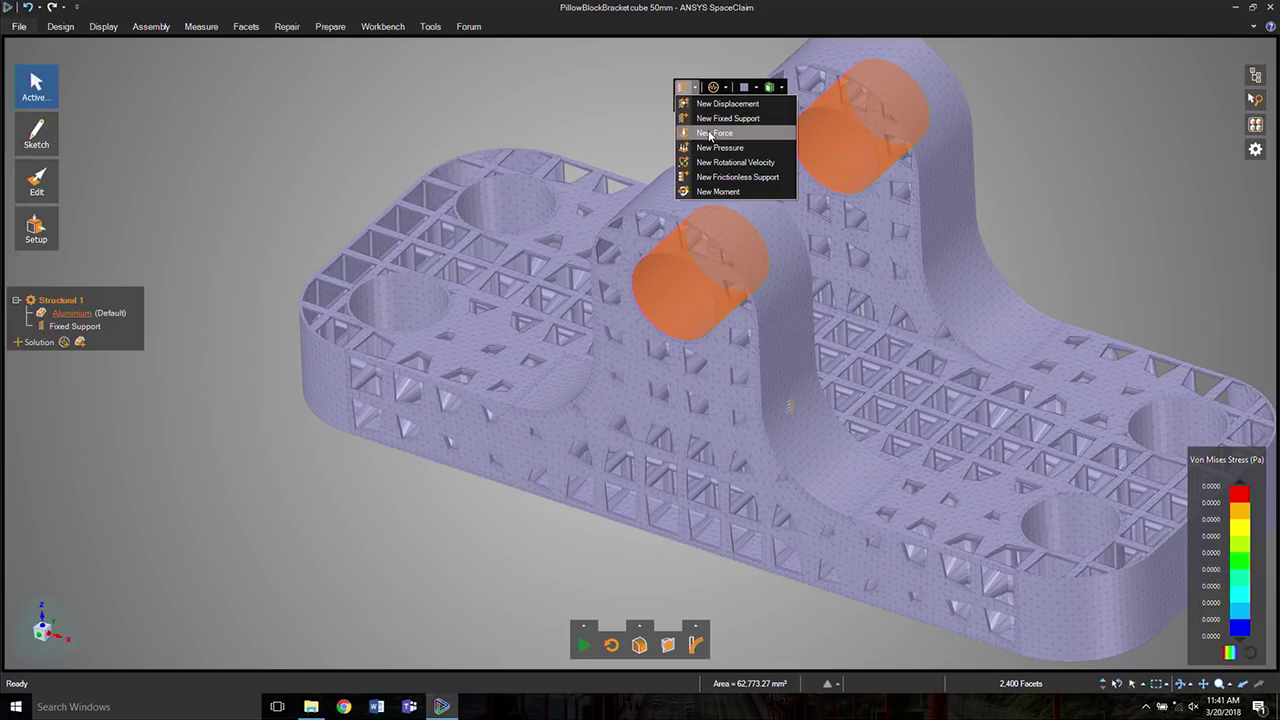
pyautogui.click(714, 133)
pyautogui.scroll(5, 856, 272)
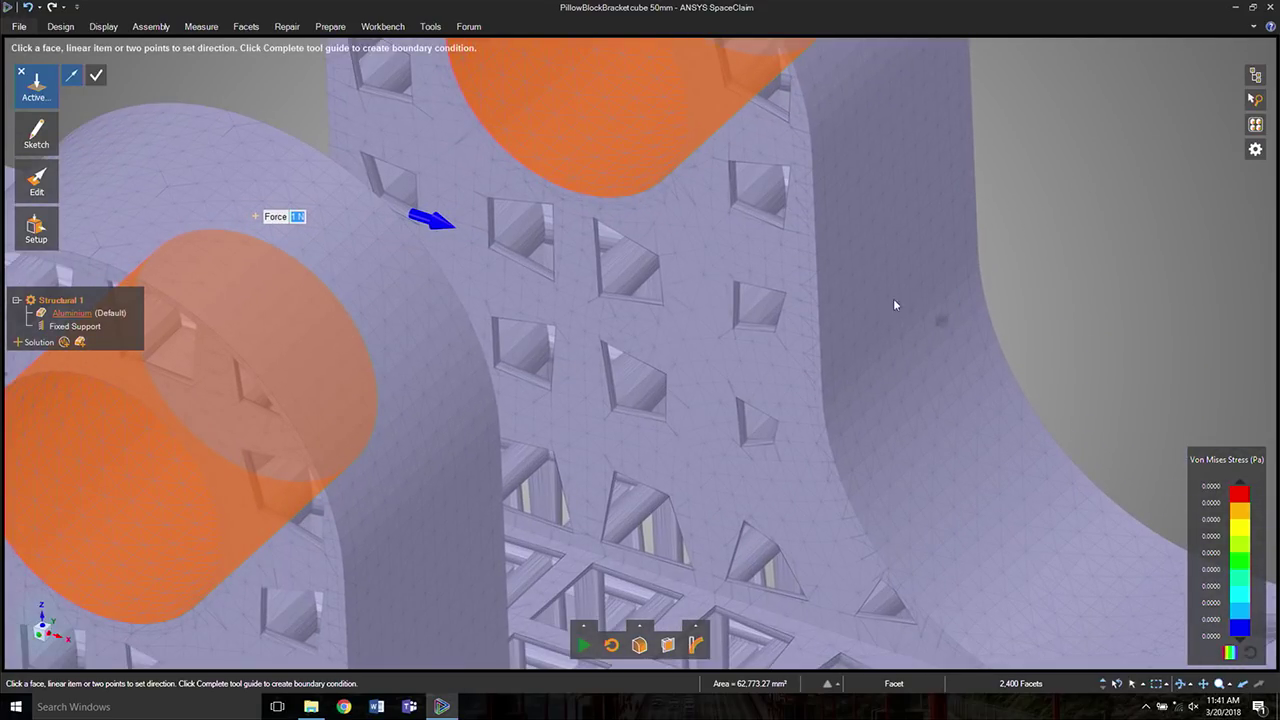
pyautogui.scroll(-5, 887, 206)
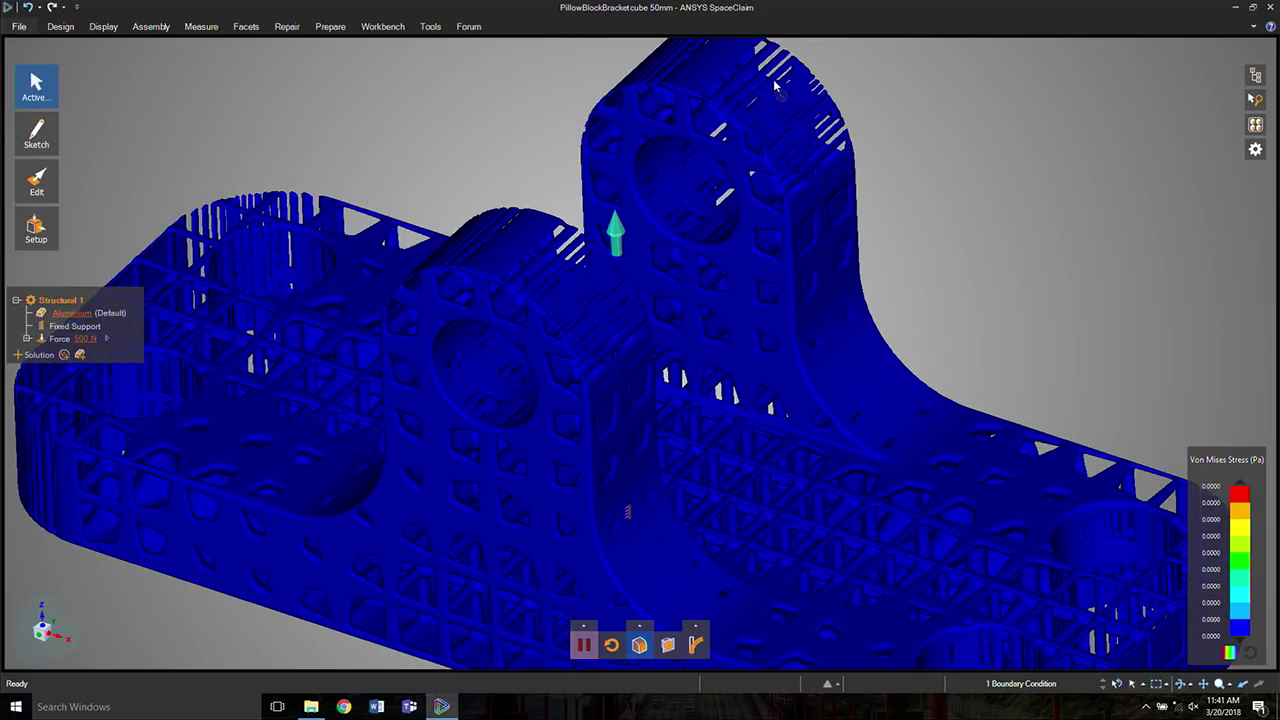
# Step: Raise the bracket simulation's fidelity and display the deformation magnitude
pyautogui.scroll(-4, 1016, 288)
pyautogui.scroll(3, 949, 230)
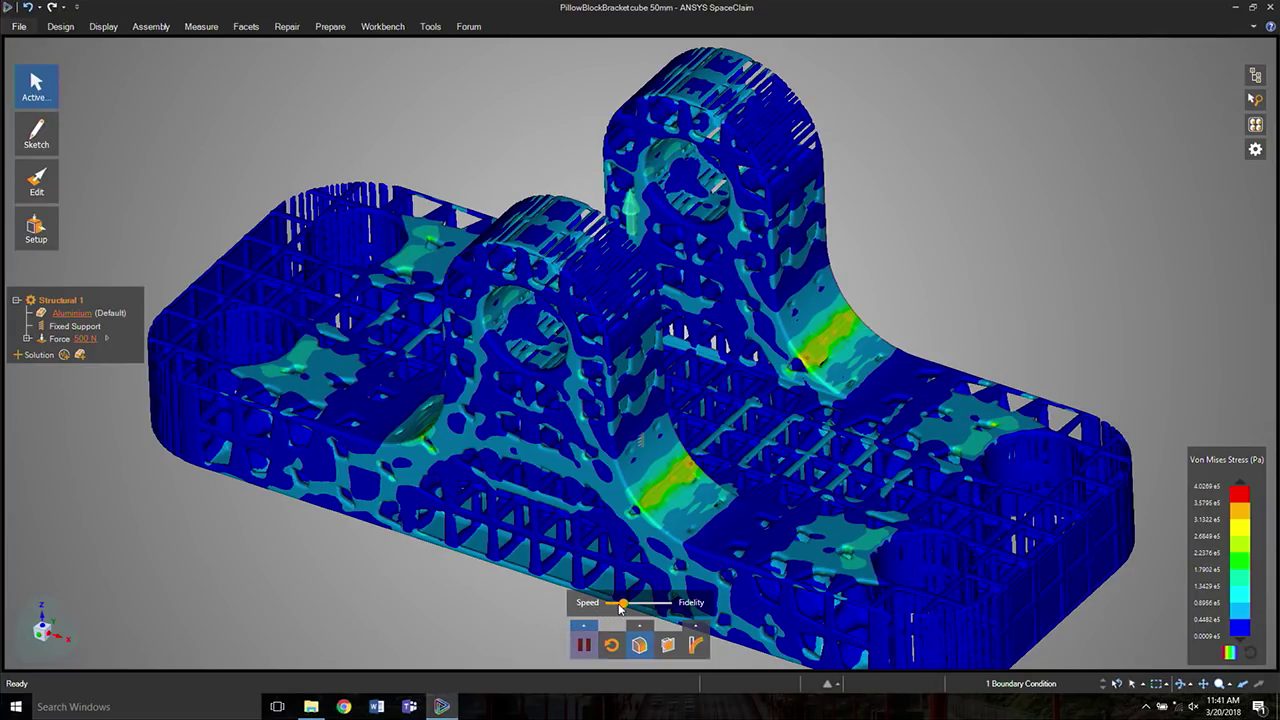
pyautogui.click(633, 608)
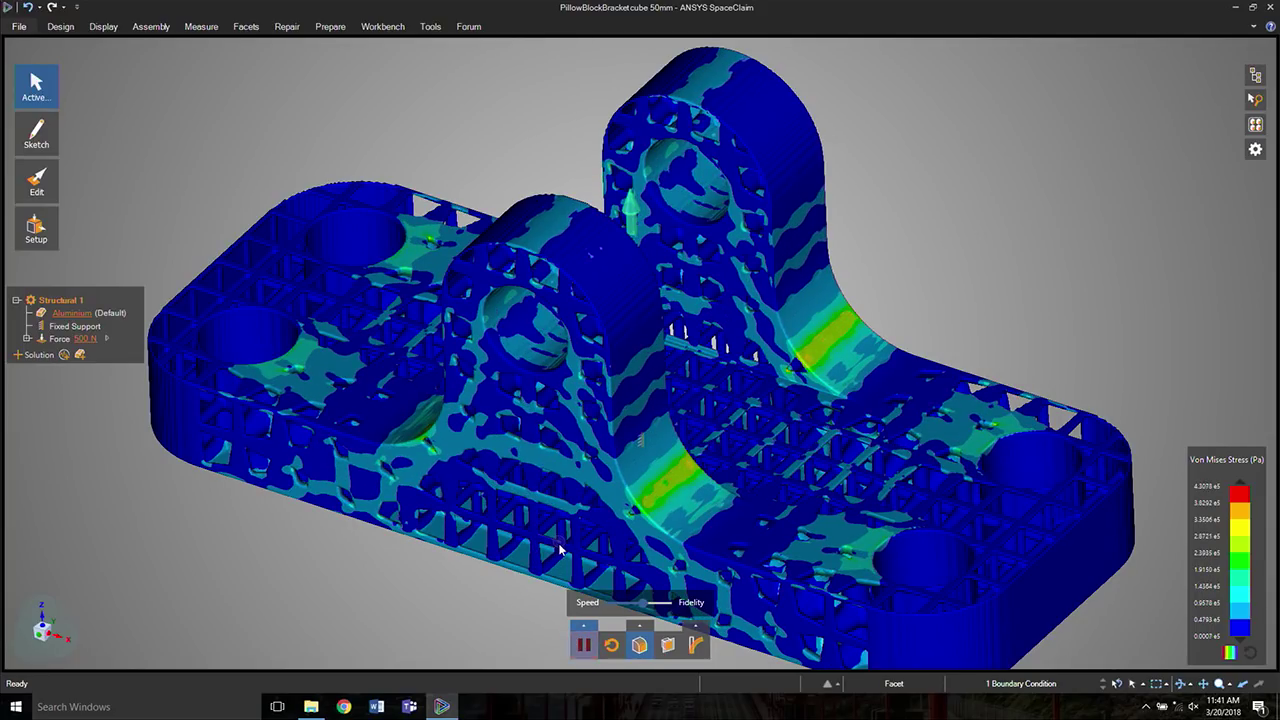
pyautogui.click(702, 647)
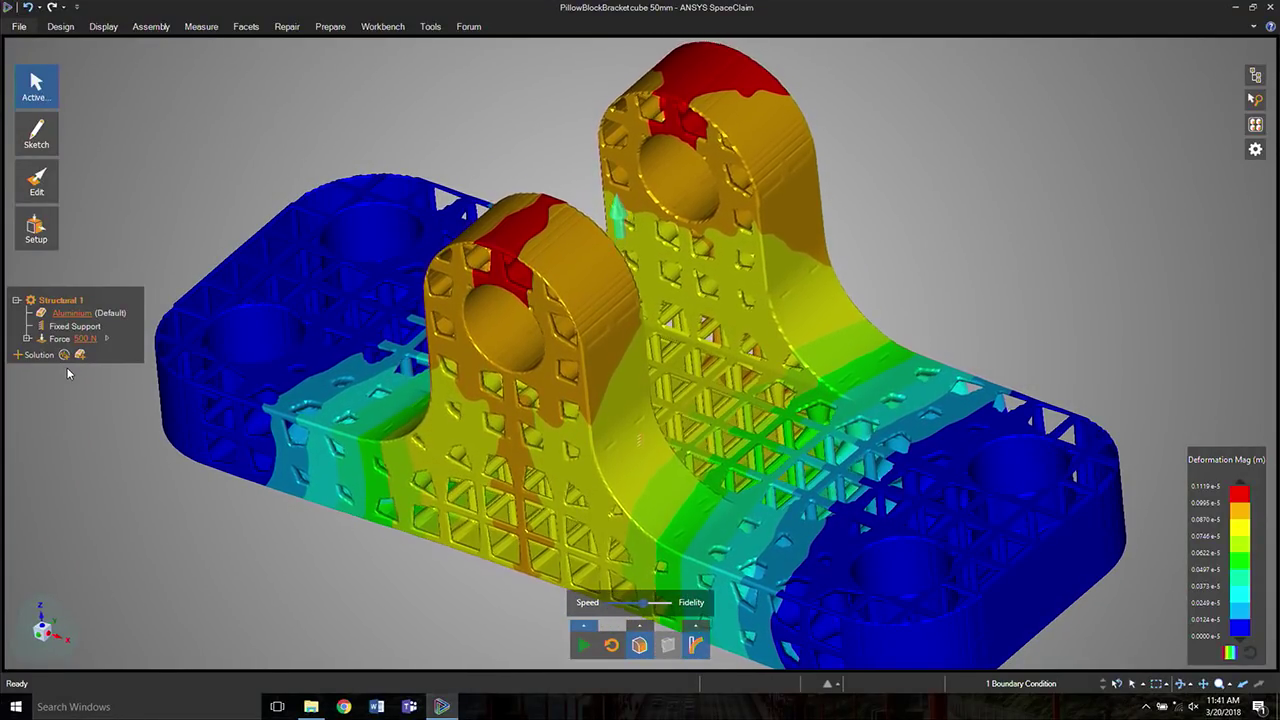
# Step: Add a modal simulation of the bracket using Structural Steel, let it run, and pause it
pyautogui.click(39, 357)
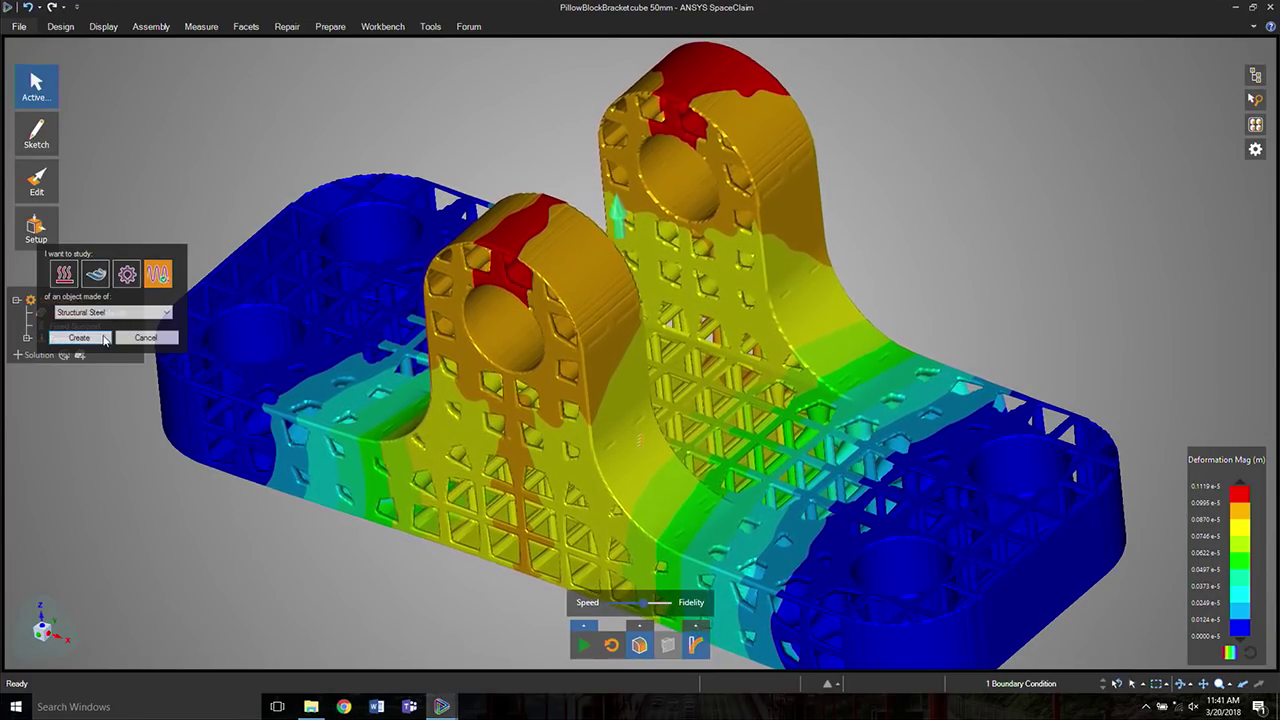
pyautogui.click(80, 337)
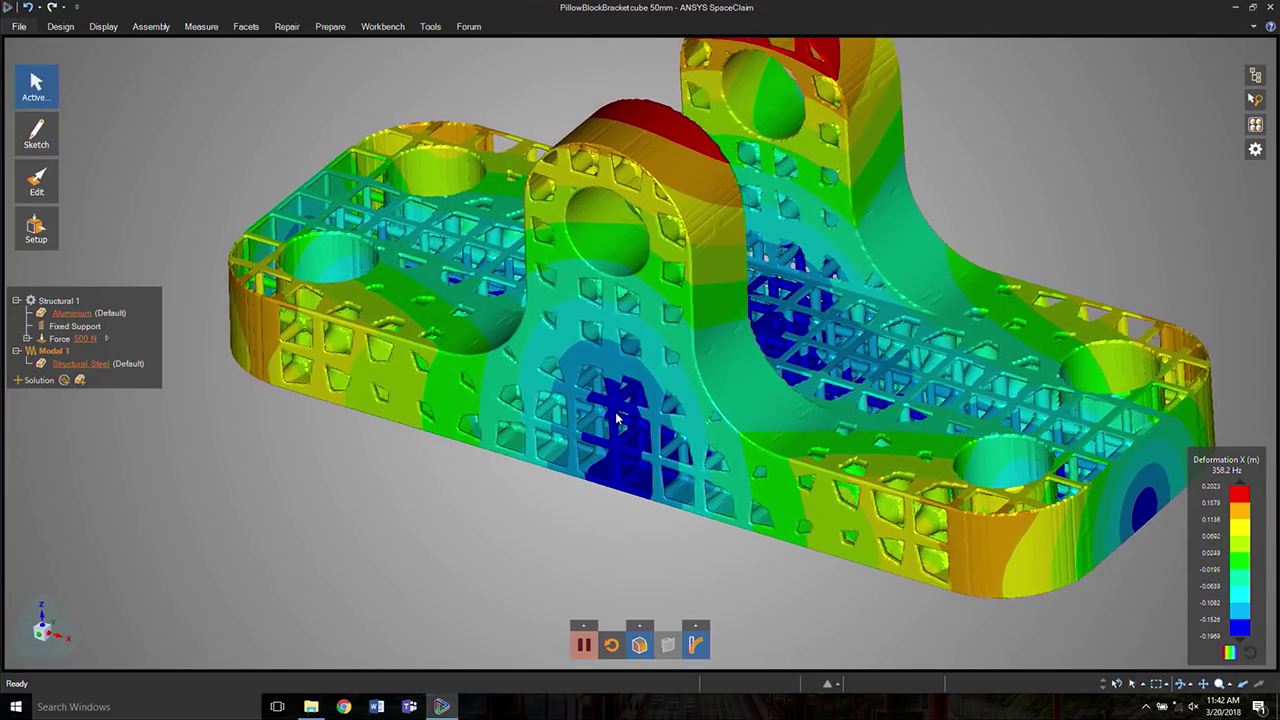
pyautogui.click(585, 646)
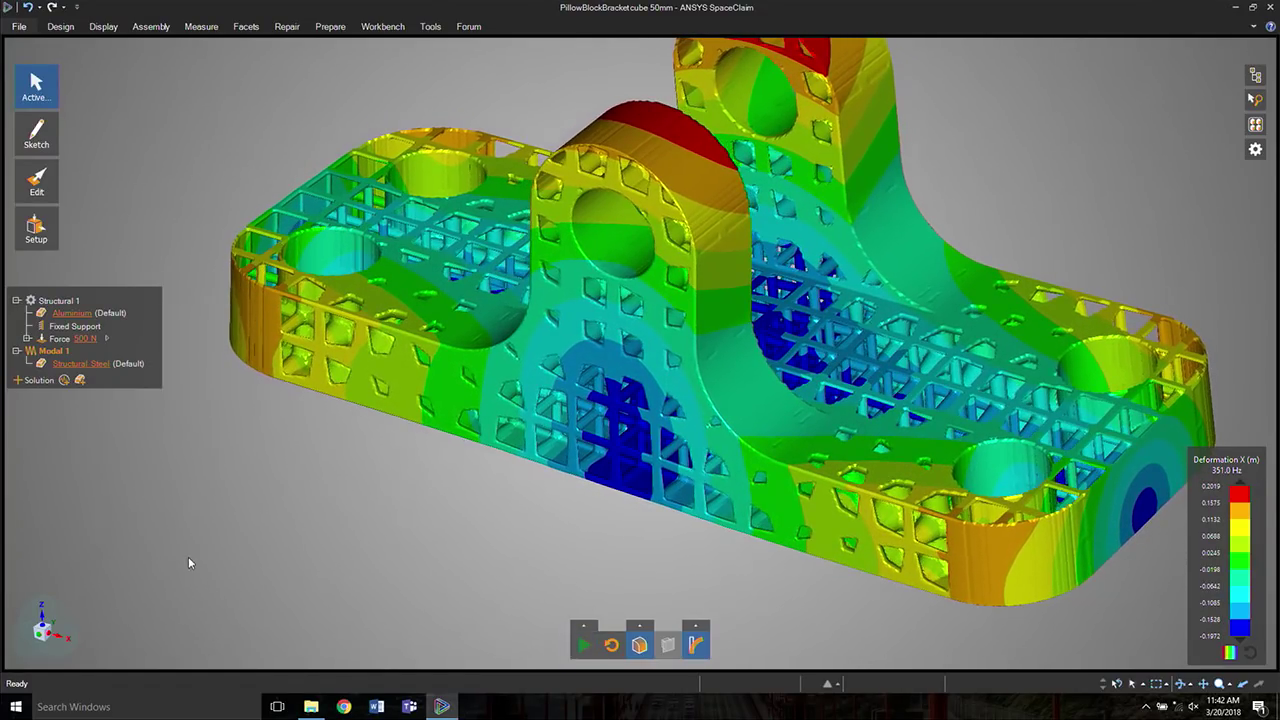
# Step: Open the houses_solved model without saving the bracket and widen the airflow streamlines across the rows of houses
pyautogui.click(312, 706)
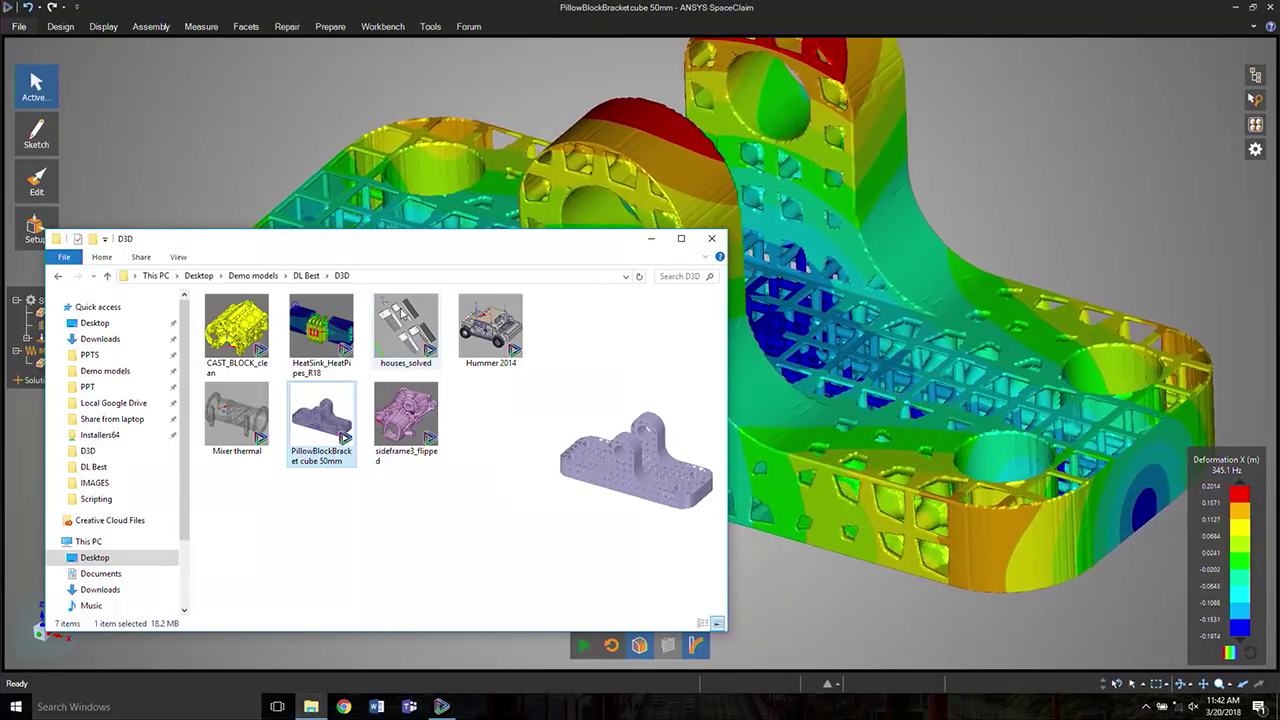
pyautogui.moveTo(405, 328); pyautogui.dragTo(815, 8)
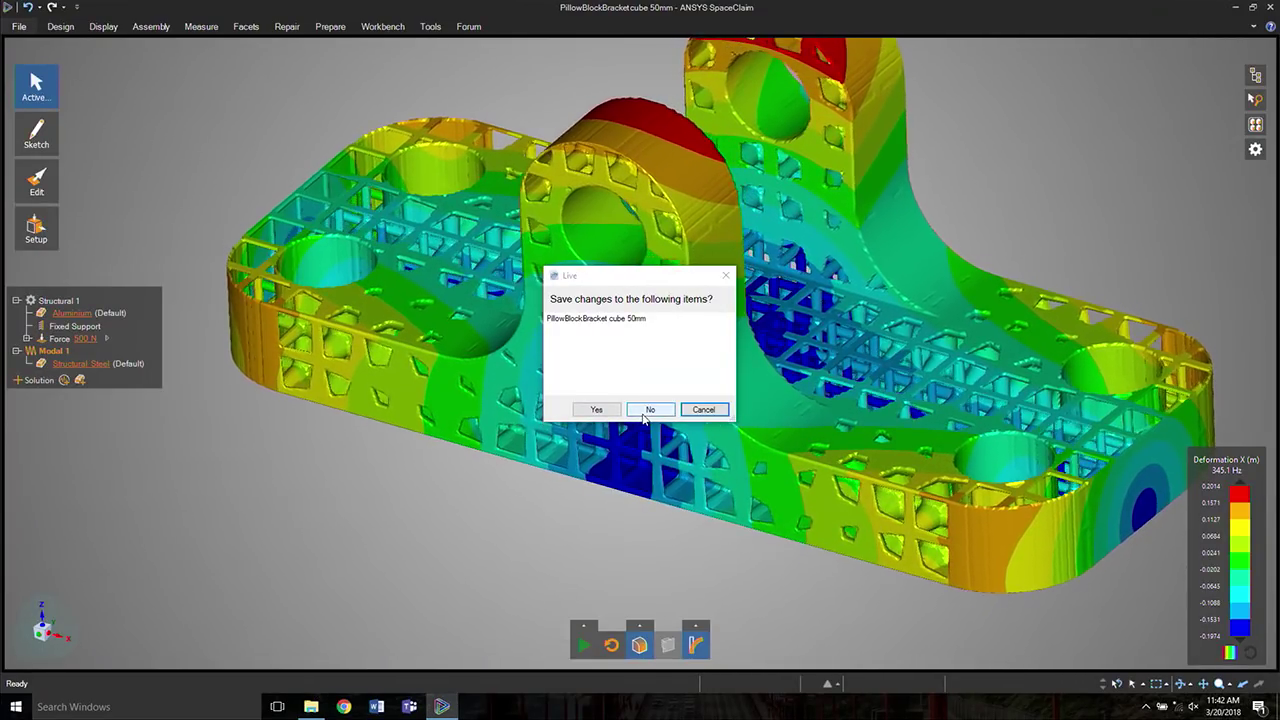
pyautogui.click(650, 409)
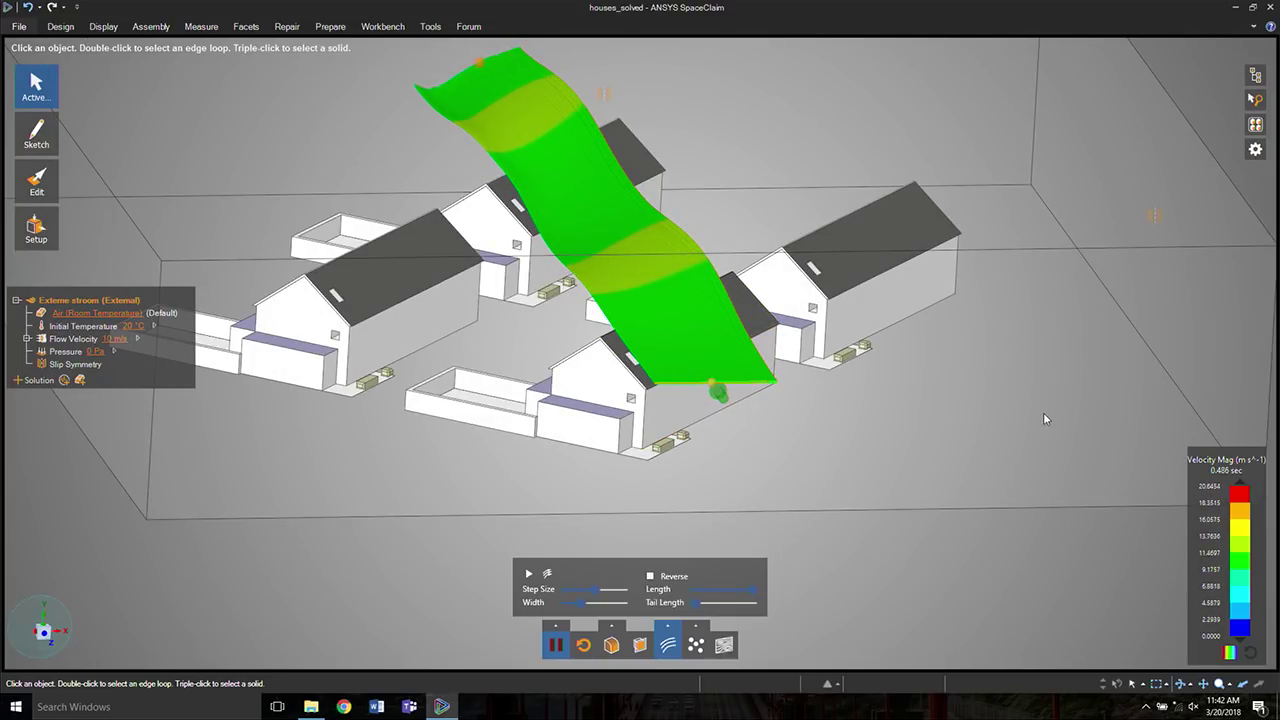
pyautogui.moveTo(1044, 413); pyautogui.dragTo(1084, 390)
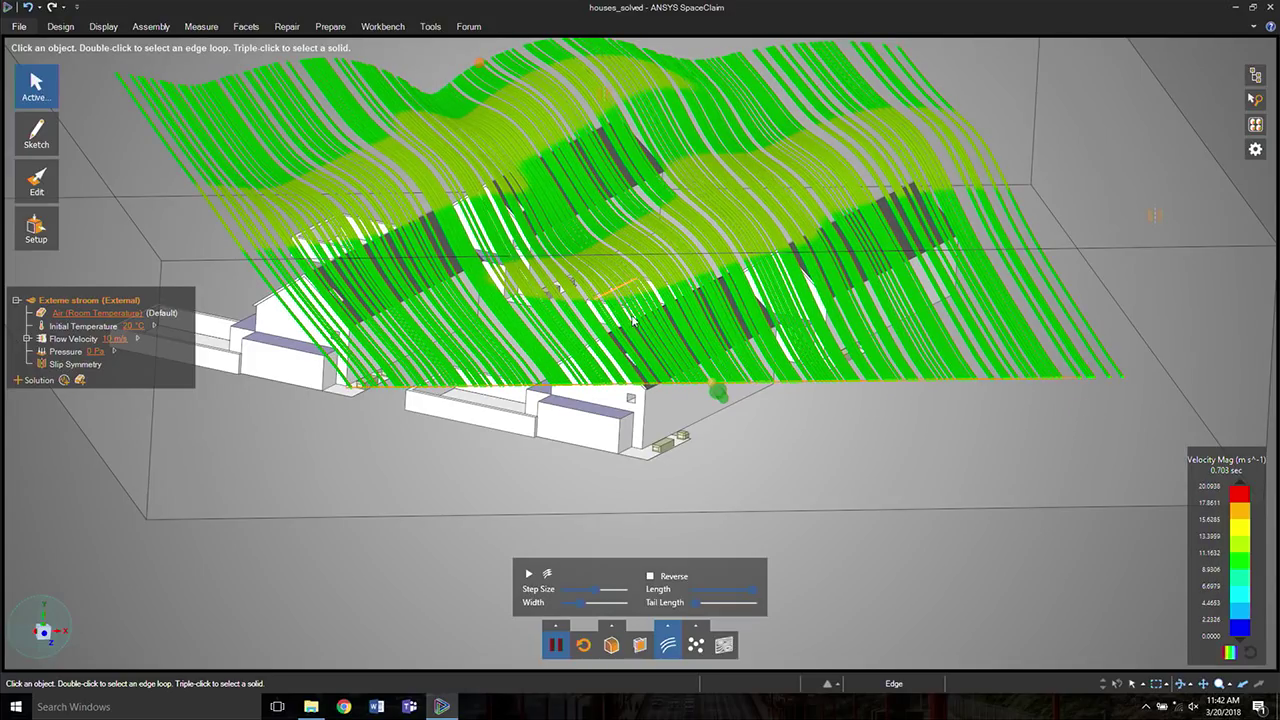
# Step: Lower the streamline source close to ground level in front of the houses
pyautogui.moveTo(717, 370); pyautogui.dragTo(728, 465)
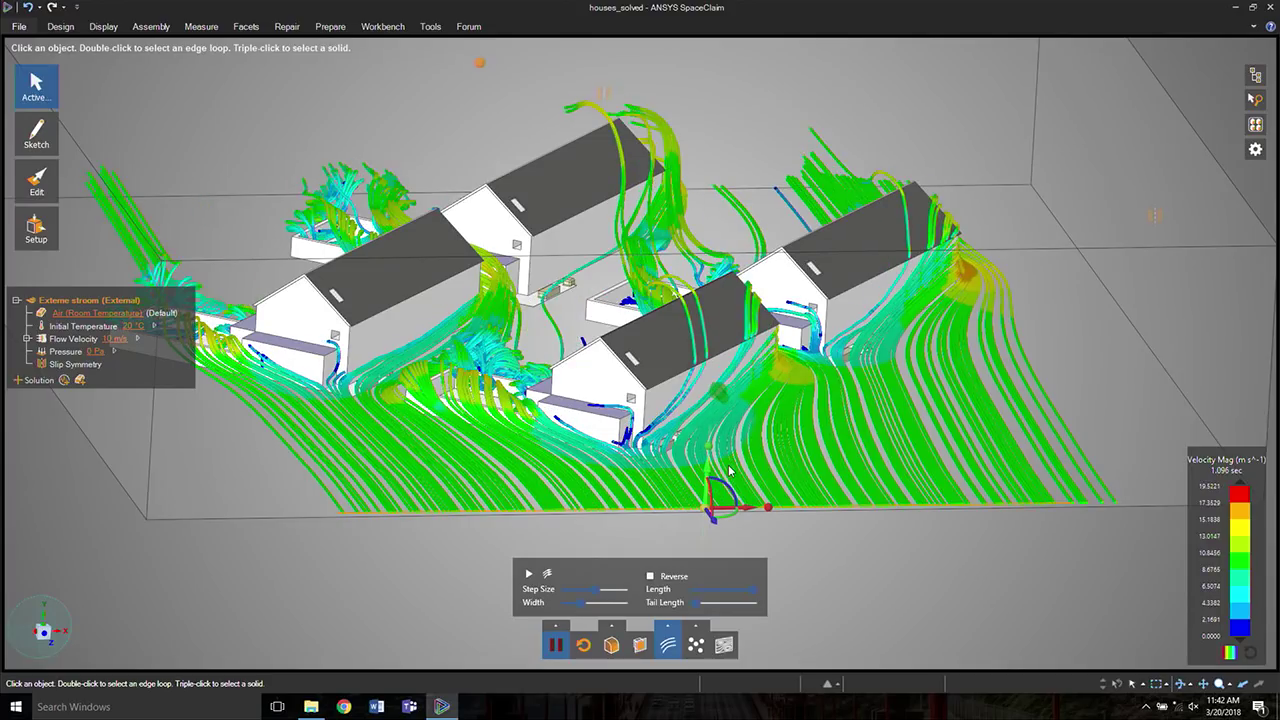
pyautogui.moveTo(770, 342); pyautogui.dragTo(764, 432, button='middle')
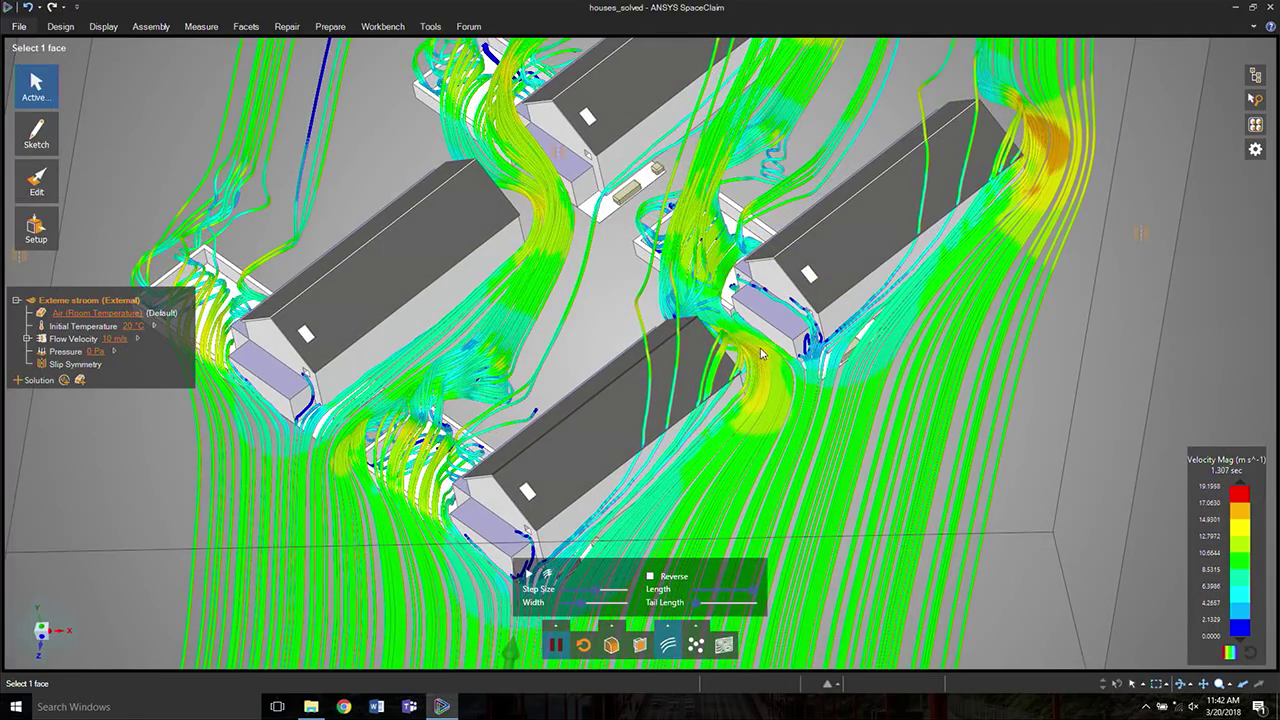
# Step: Rotate the front house to 318° about its vertical axis so its long side faces the incoming wind
pyautogui.click(617, 420)
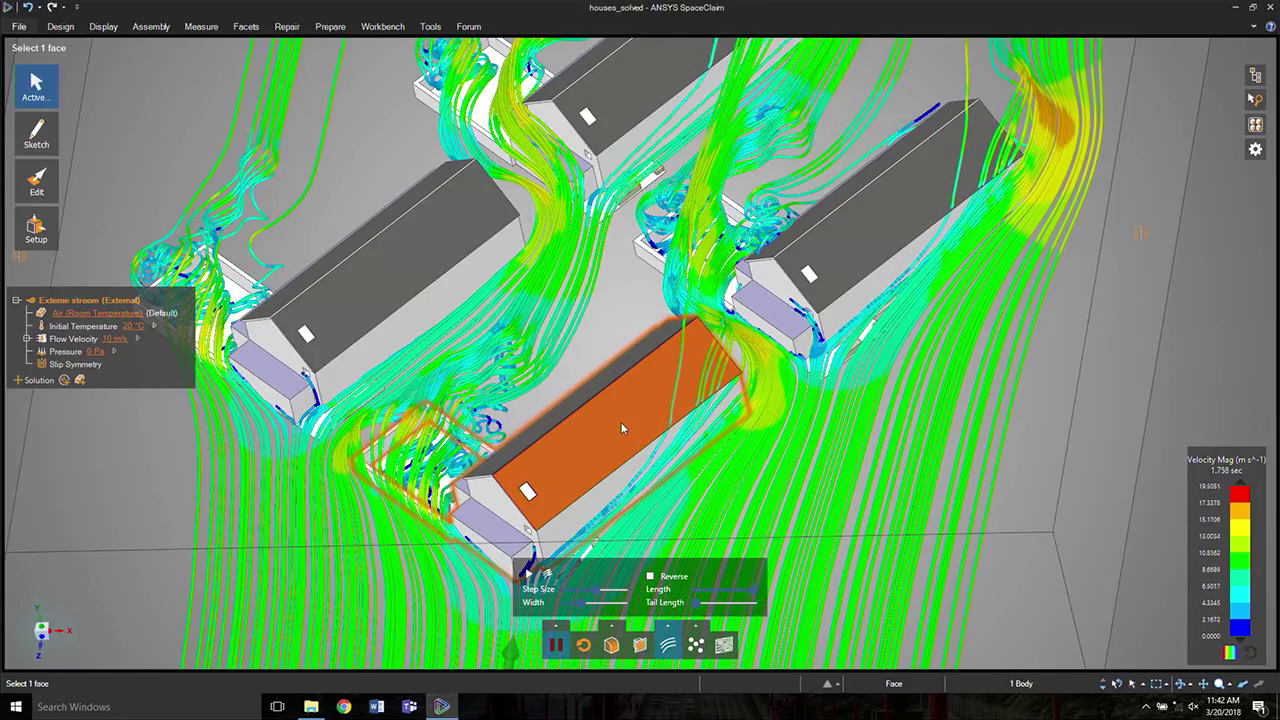
pyautogui.press('m')
pyautogui.moveTo(620, 422); pyautogui.dragTo(572, 397, button='middle')
pyautogui.click(534, 343)
pyautogui.moveTo(534, 343); pyautogui.dragTo(808, 363)
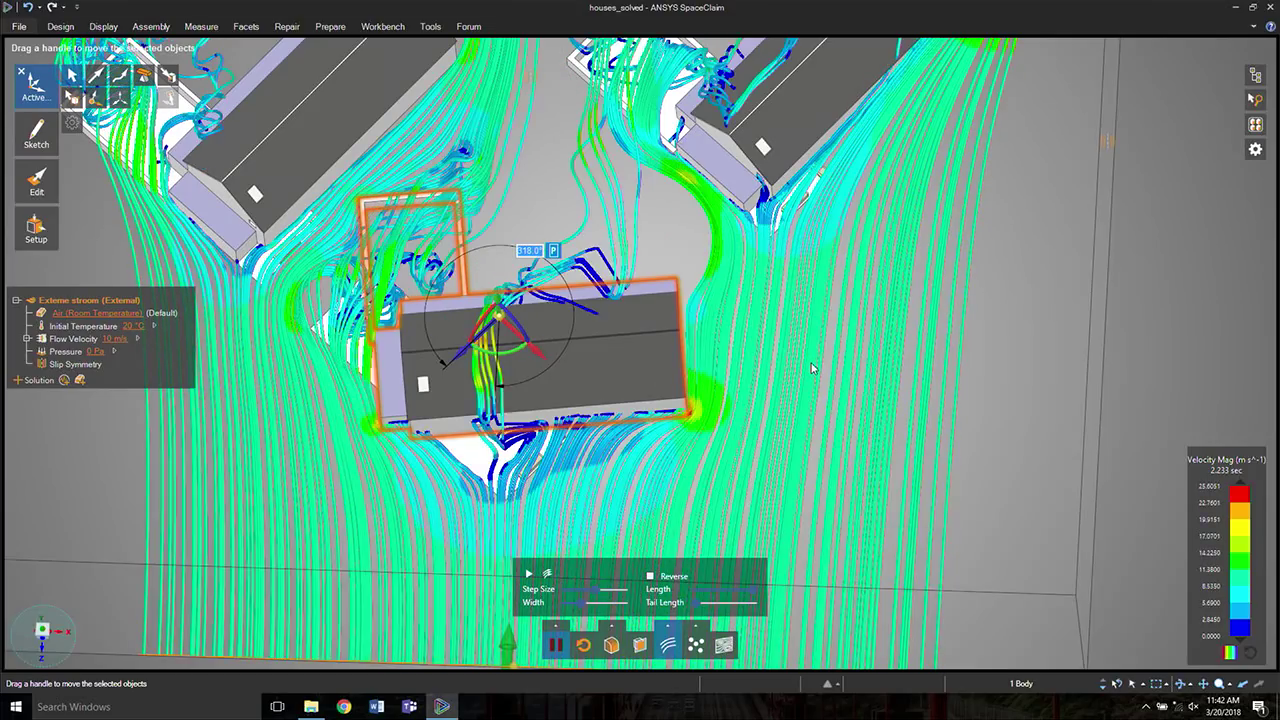
pyautogui.moveTo(811, 364); pyautogui.dragTo(813, 312, button='middle')
# Step: Open the Hummer 2014 model without saving the changes to houses_solved
pyautogui.click(313, 706)
pyautogui.doubleClick(490, 330)
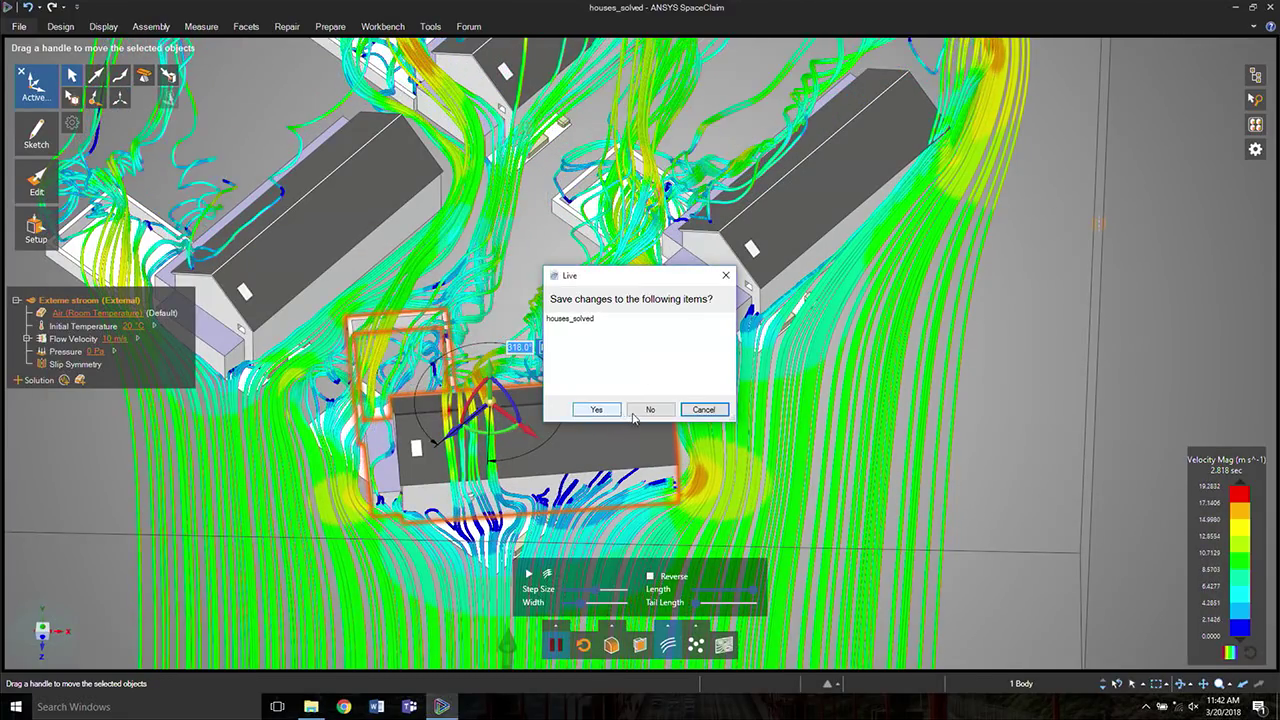
pyautogui.click(650, 409)
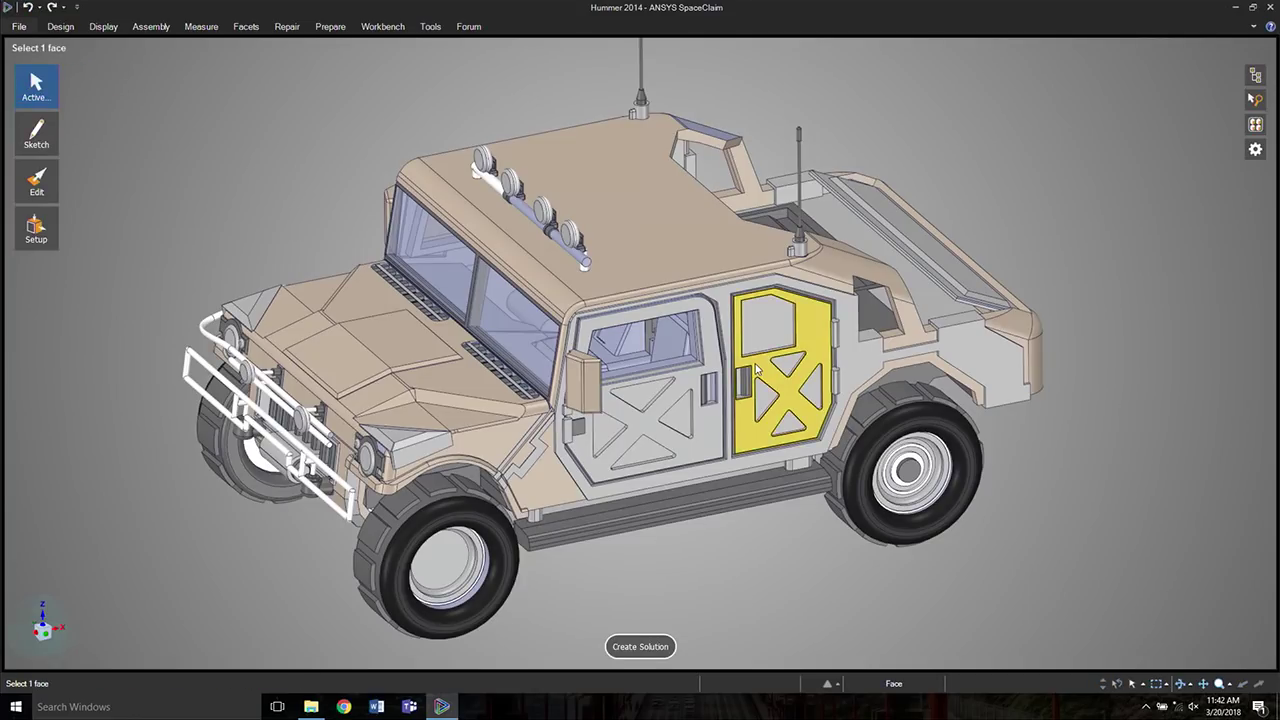
# Step: Inspect the fine geometry around the Hummer's hood vents and windshield
pyautogui.moveTo(755, 368); pyautogui.dragTo(709, 399, button='middle')
pyautogui.scroll(6, 491, 417)
pyautogui.moveTo(653, 452); pyautogui.dragTo(613, 375, button='middle')
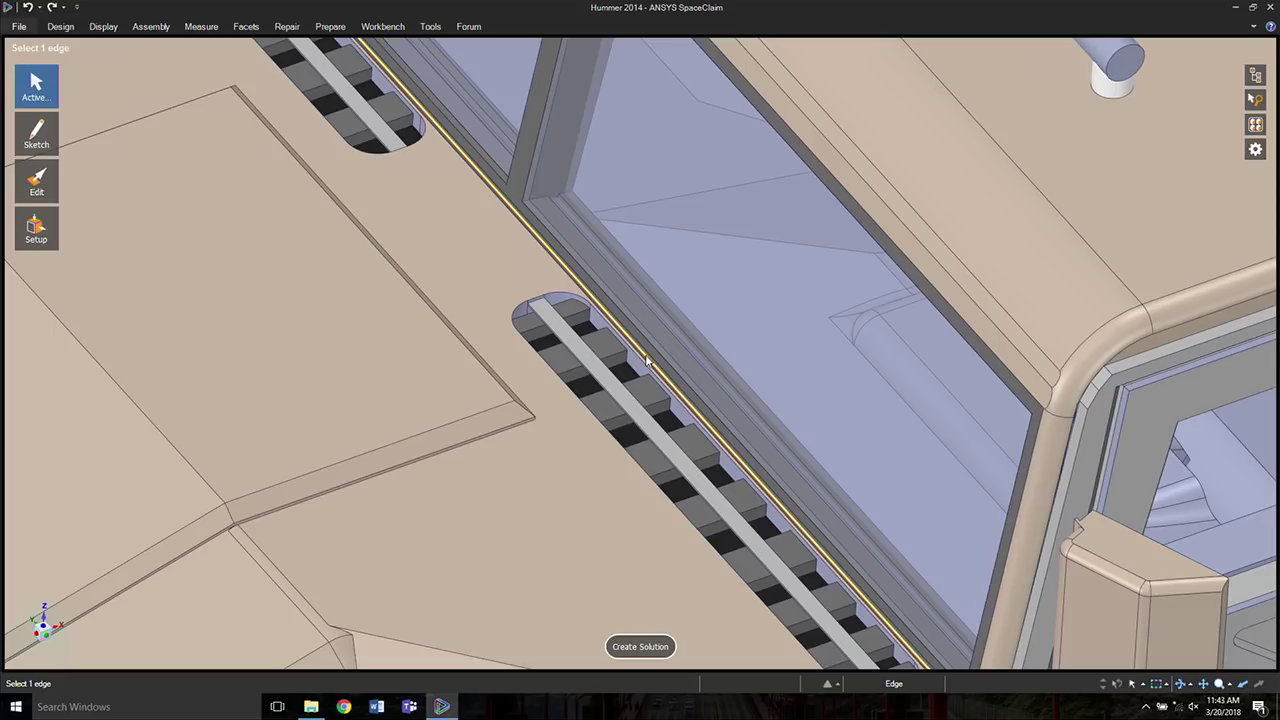
pyautogui.keyDown('ctrl'); pyautogui.moveTo(645, 367); pyautogui.dragTo(642, 262, button='middle'); pyautogui.keyUp('ctrl')
pyautogui.keyDown('shift'); pyautogui.moveTo(965, 283); pyautogui.dragTo(666, 250, button='middle'); pyautogui.keyUp('shift')
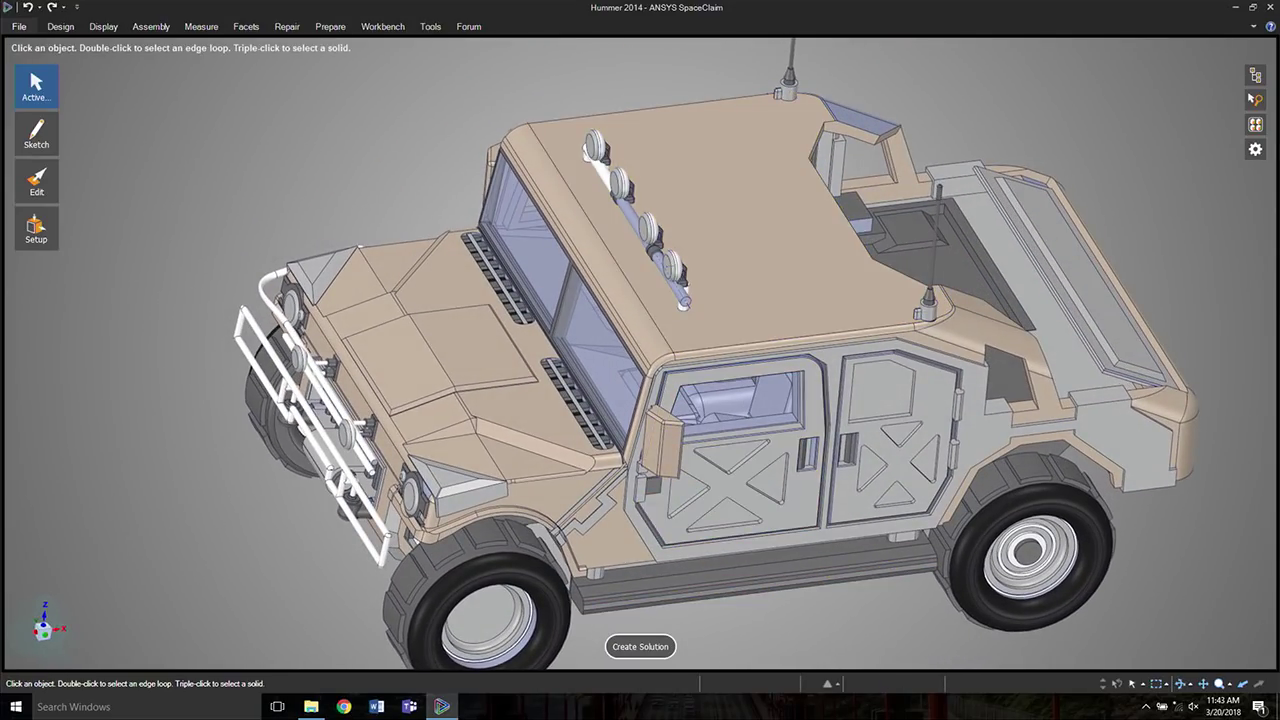
# Step: Create an external fluid simulation around the Hummer, using the enclosure face beneath its wheels as the ground plane
pyautogui.keyDown('ctrl'); pyautogui.moveTo(712, 596); pyautogui.dragTo(676, 666, button='middle'); pyautogui.keyUp('ctrl')
pyautogui.keyDown('shift'); pyautogui.moveTo(676, 666); pyautogui.dragTo(706, 587, button='middle'); pyautogui.keyUp('shift')
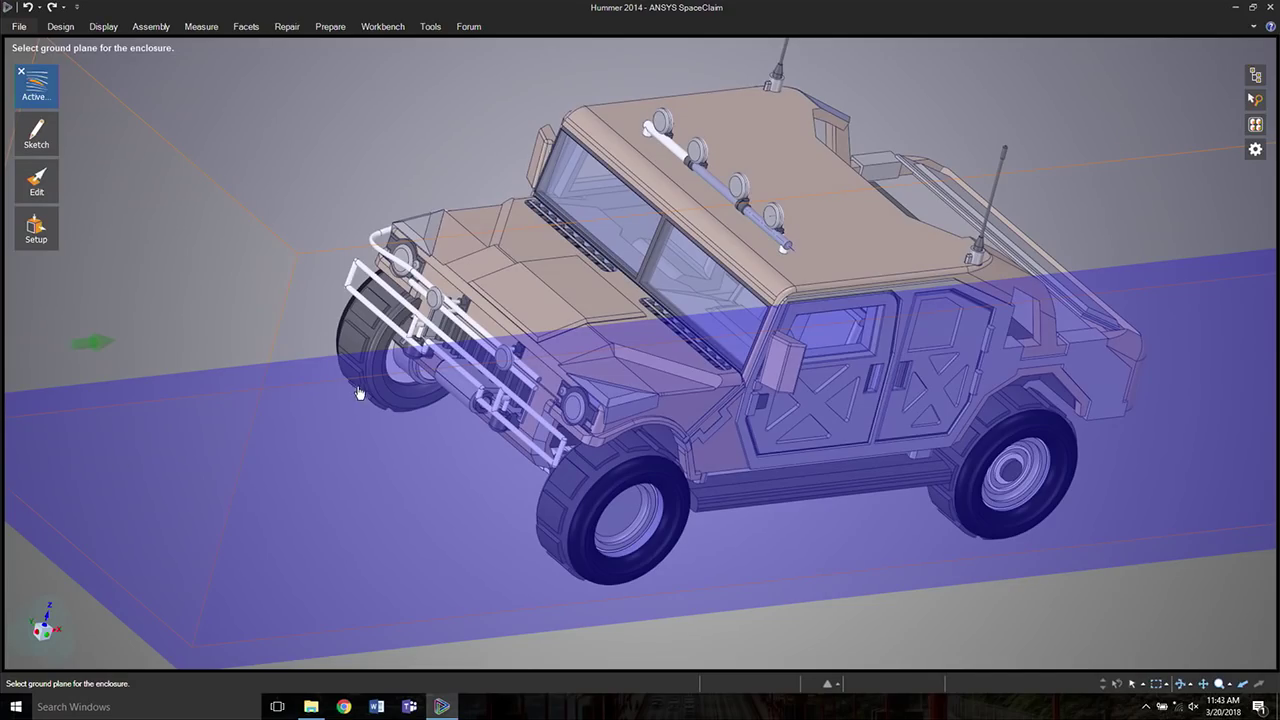
pyautogui.click(360, 392)
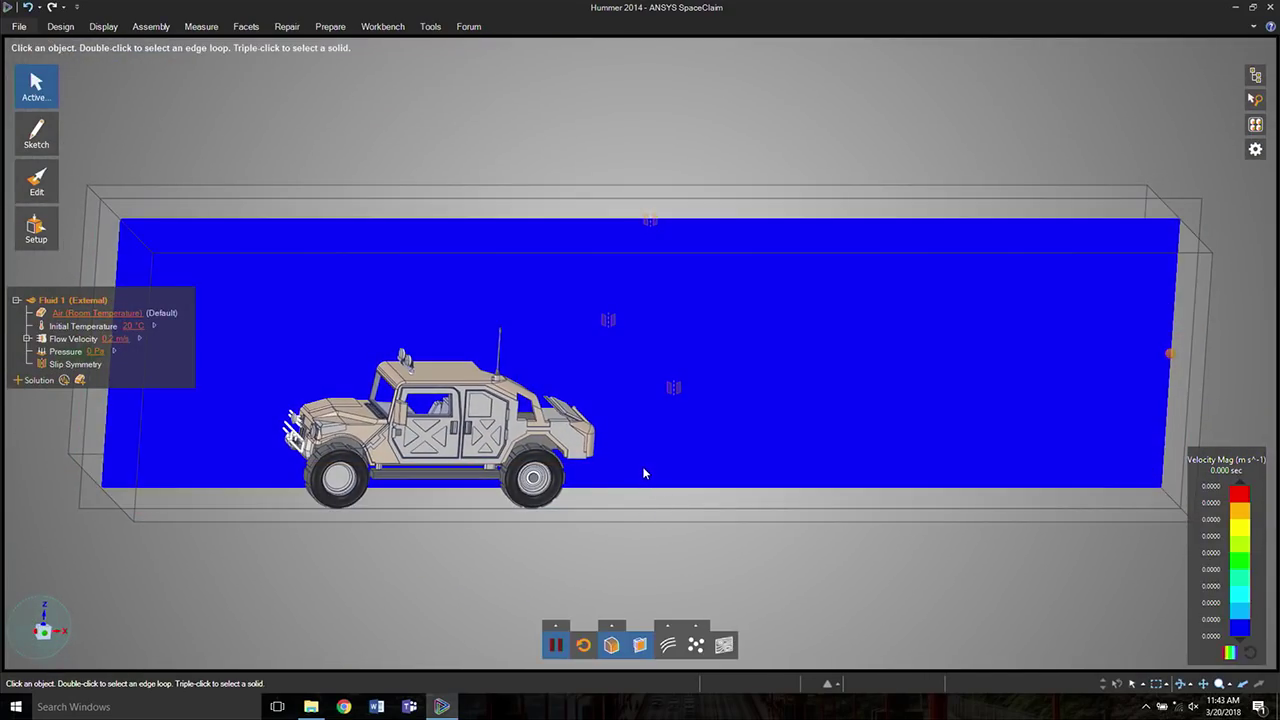
pyautogui.moveTo(682, 506); pyautogui.dragTo(724, 523, button='middle')
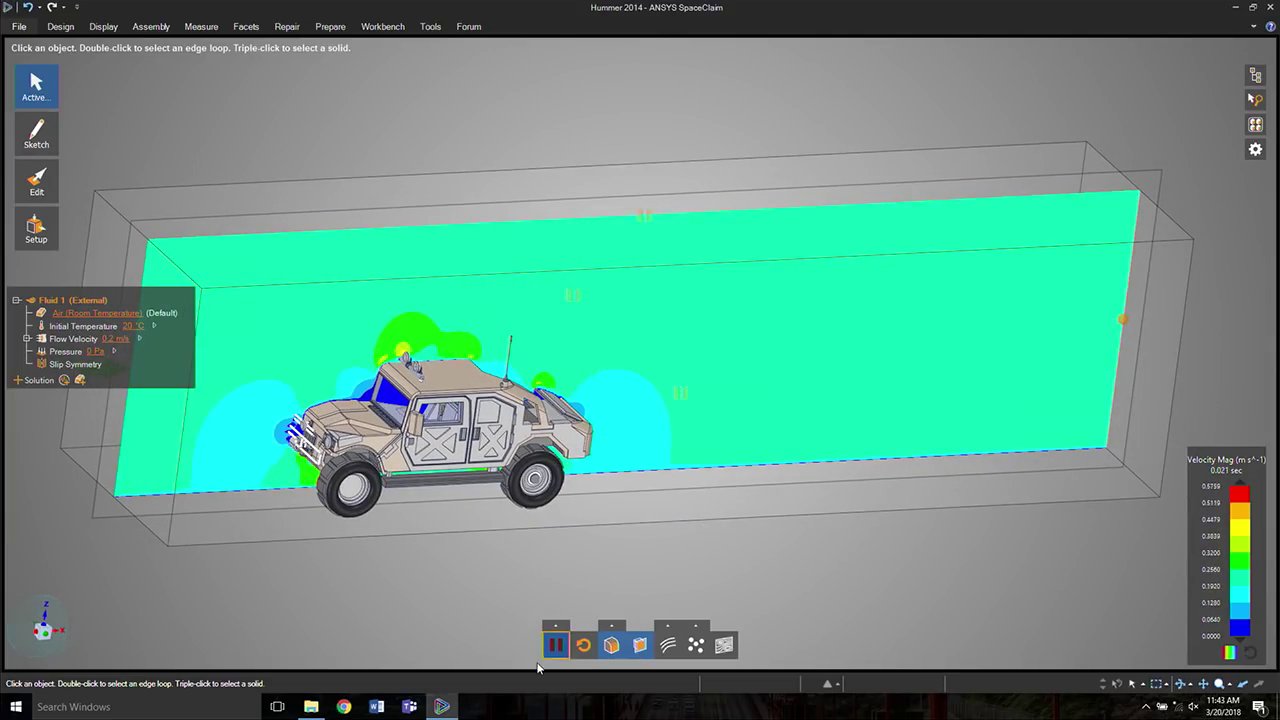
# Step: Shift the Hummer simulation's balance from fidelity toward speed
pyautogui.click(564, 628)
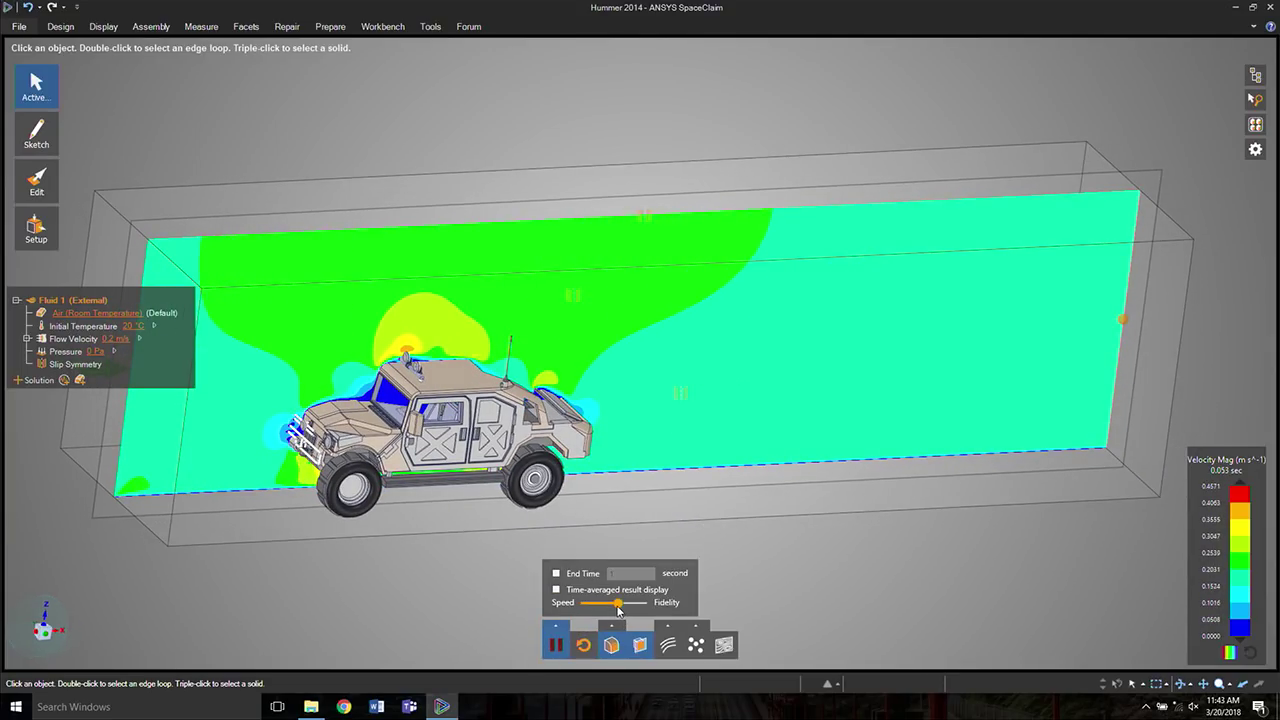
pyautogui.moveTo(618, 604); pyautogui.dragTo(591, 604)
pyautogui.scroll(5, 897, 517)
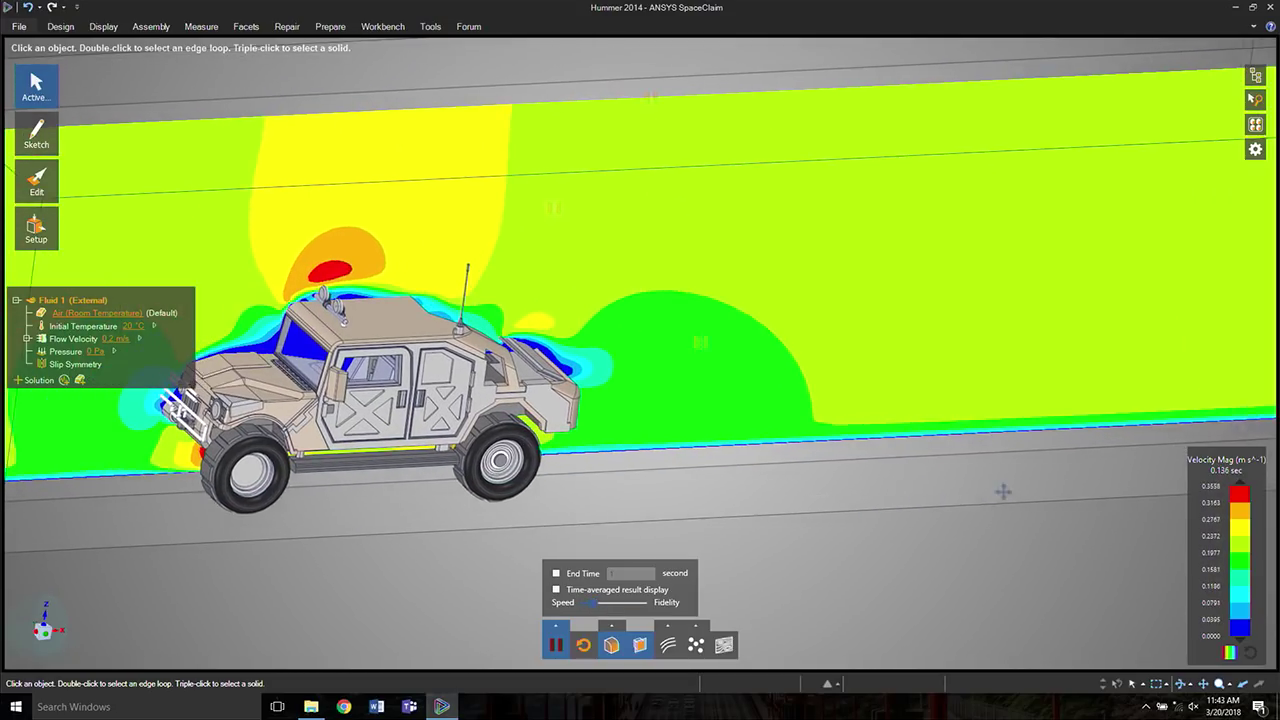
pyautogui.keyDown('shift'); pyautogui.moveTo(1005, 490); pyautogui.dragTo(1064, 470, button='middle'); pyautogui.keyUp('shift')
# Step: Render the velocity result as Composite and shift its center toward the low end to isolate the slow air around the Hummer
pyautogui.click(611, 627)
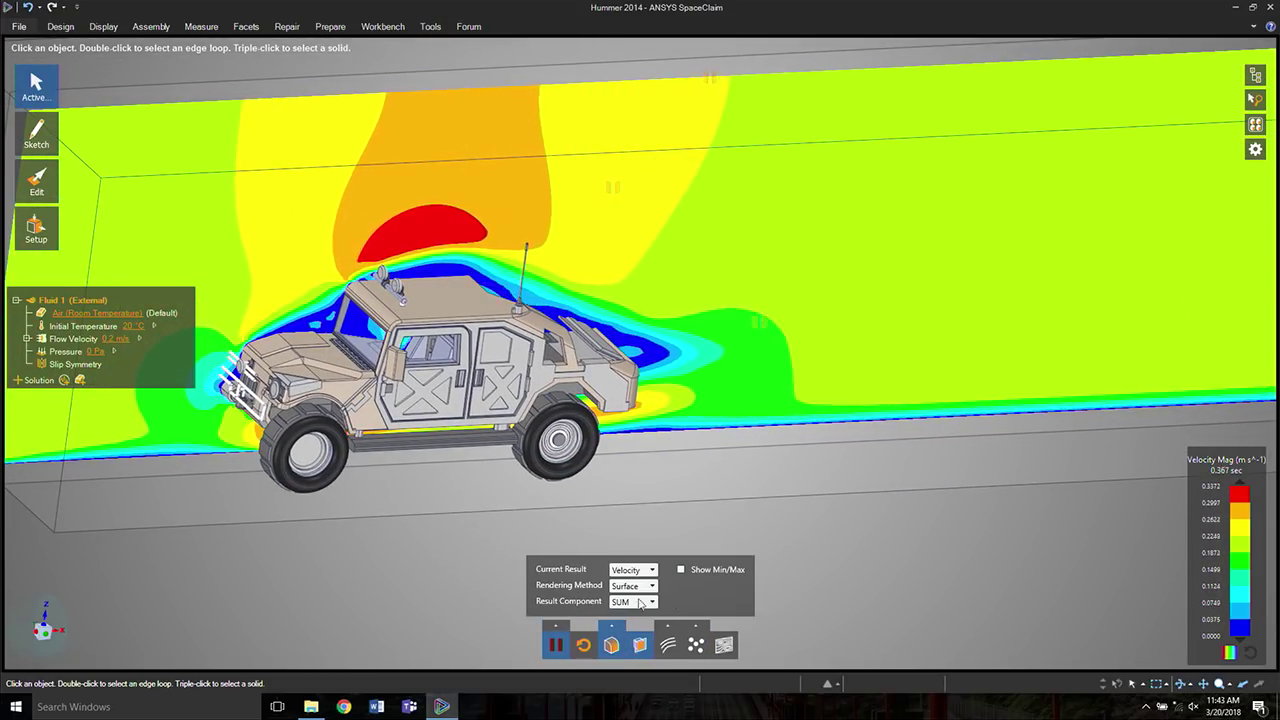
pyautogui.click(651, 586)
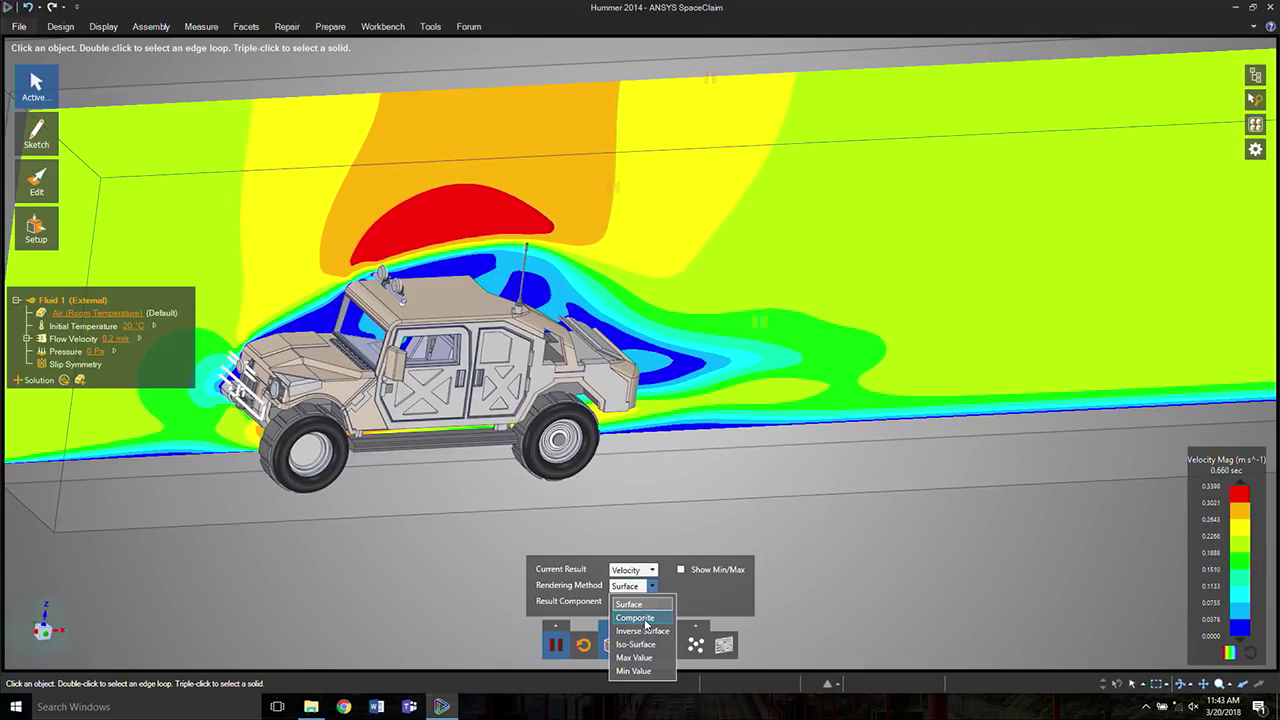
pyautogui.click(636, 618)
pyautogui.click(735, 596)
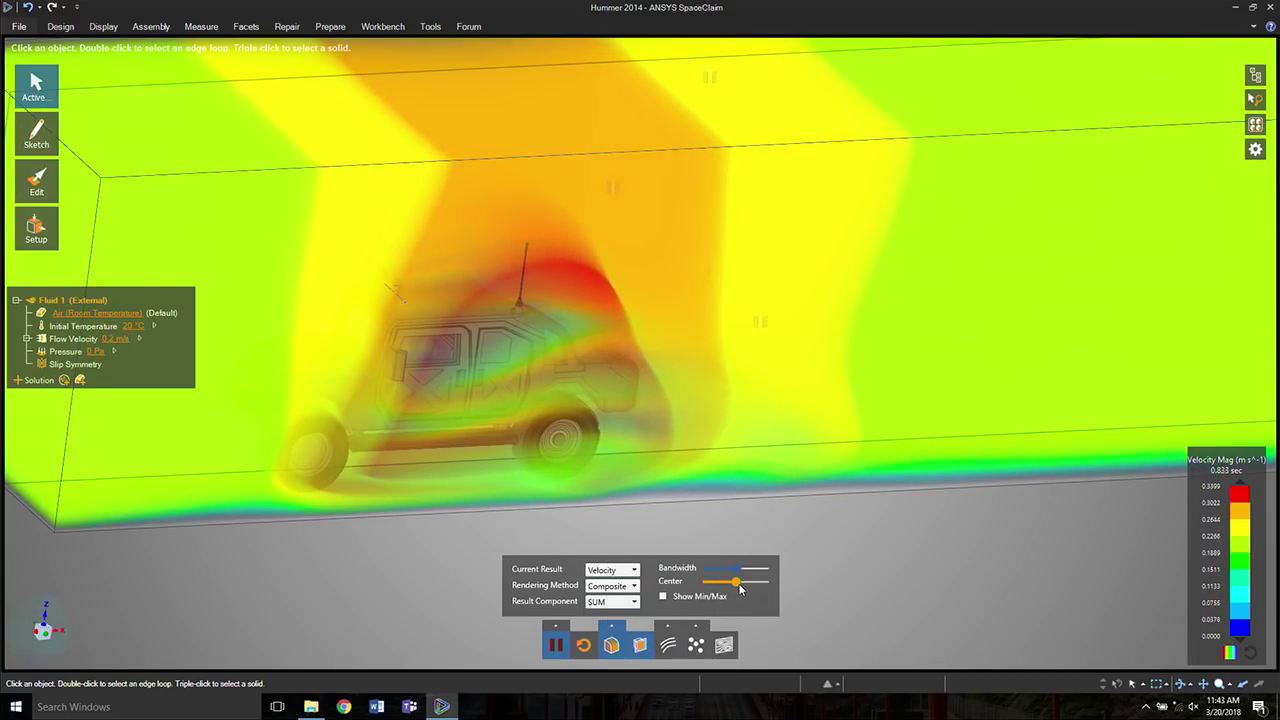
pyautogui.moveTo(740, 587); pyautogui.dragTo(714, 589)
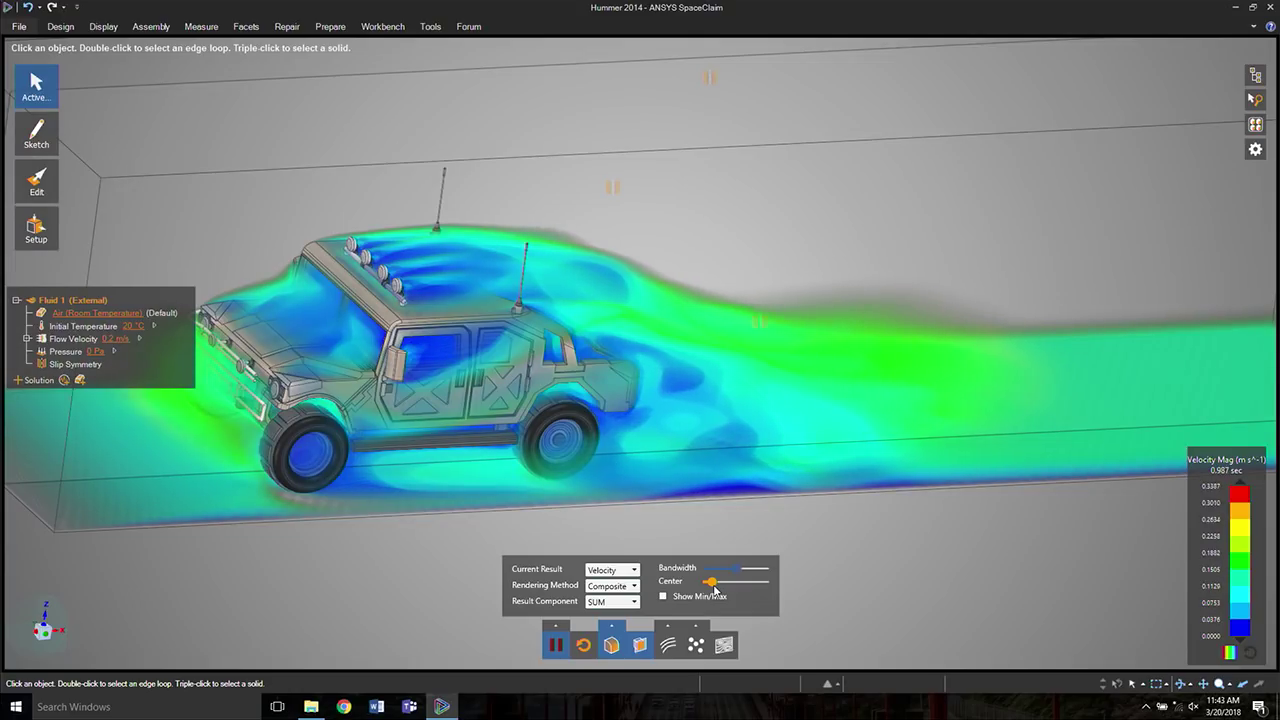
# Step: Copy the whole Hummer about 18.25 cm downstream so the second vehicle stands in the first one's wake
pyautogui.moveTo(901, 547); pyautogui.dragTo(877, 607, button='middle')
pyautogui.press('m')
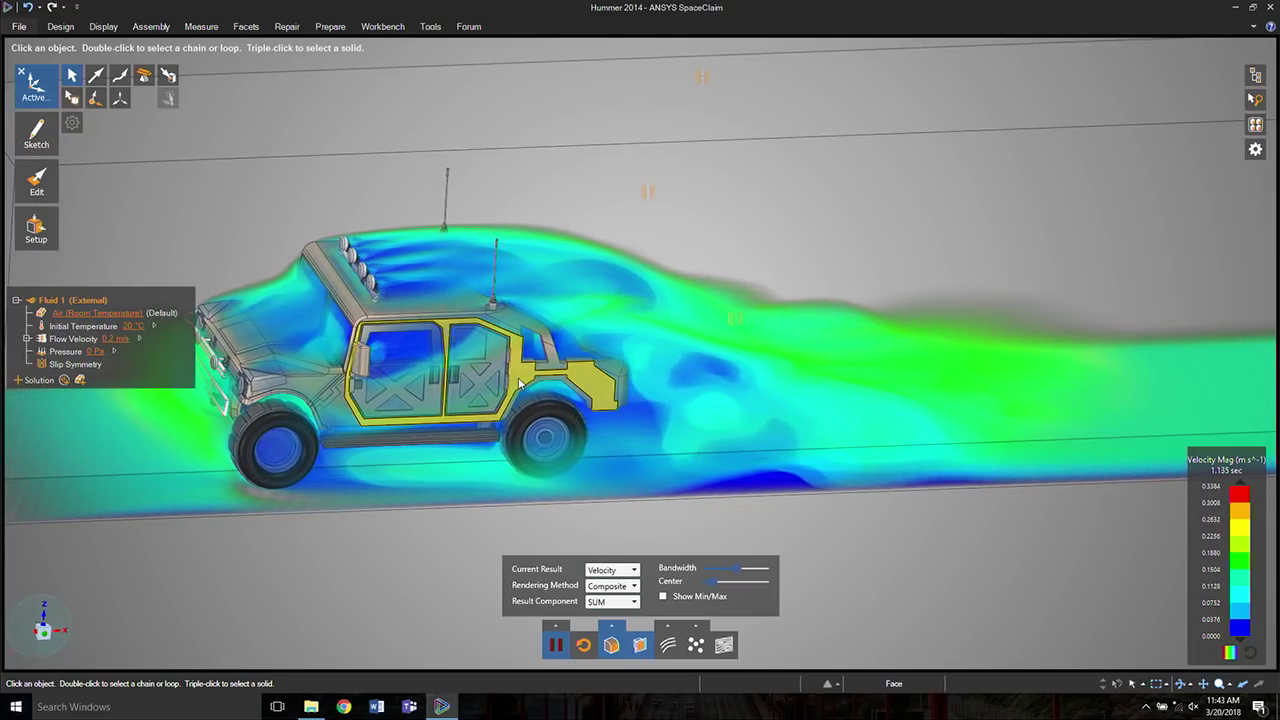
pyautogui.click(533, 374)
pyautogui.tripleClick(533, 374)
pyautogui.scroll(-2, 783, 451)
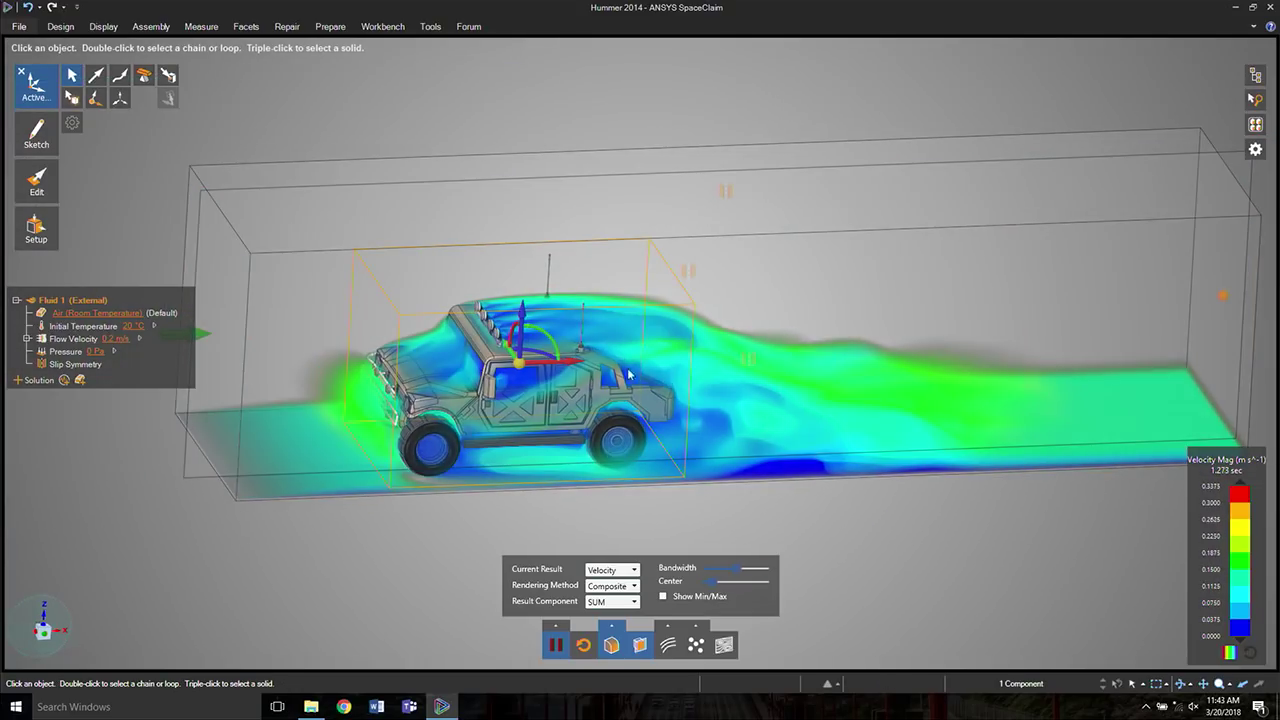
pyautogui.keyDown('ctrl'); pyautogui.moveTo(570, 370); pyautogui.dragTo(898, 378); pyautogui.keyUp('ctrl')
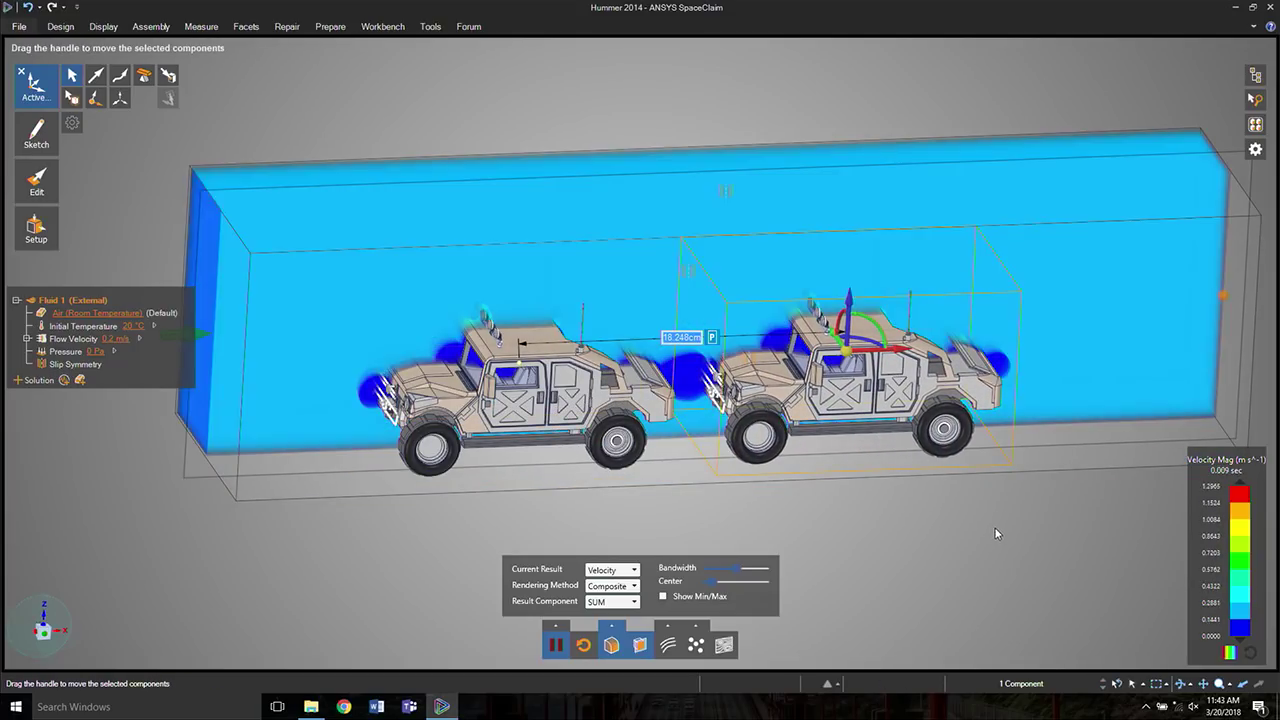